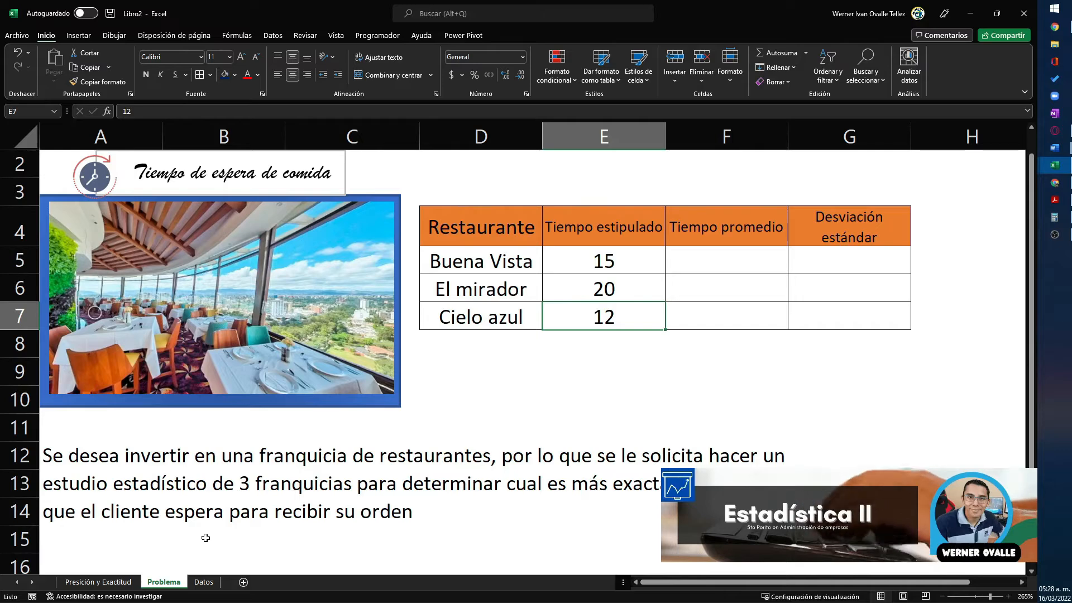
- On the Datos sheet, examine how far down the Buena Vista data in column A extends
key(ctrl+Page_Down)
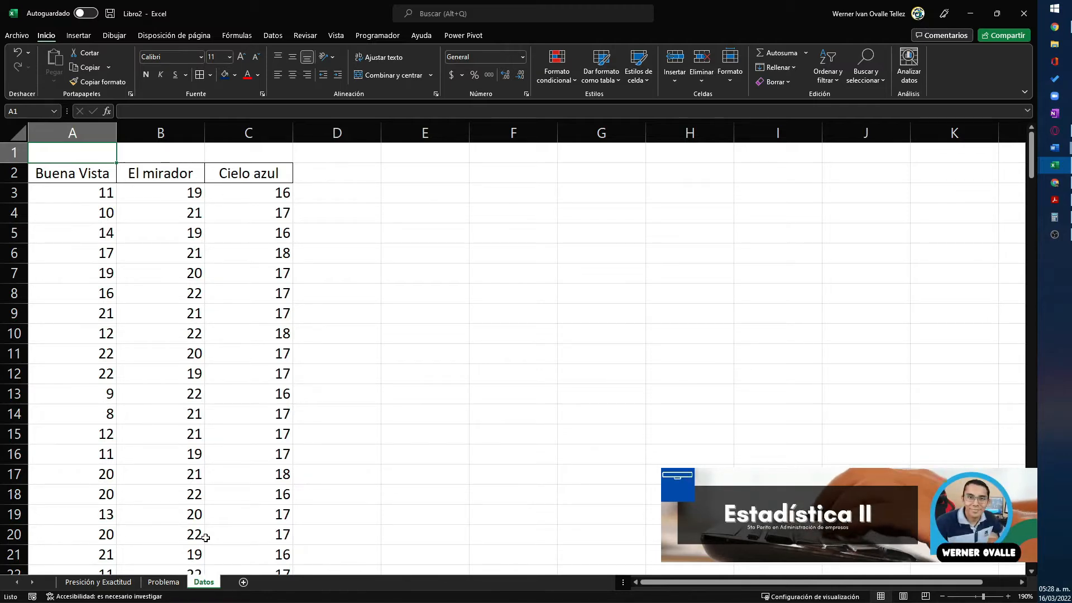
key(Down)
key(Down)
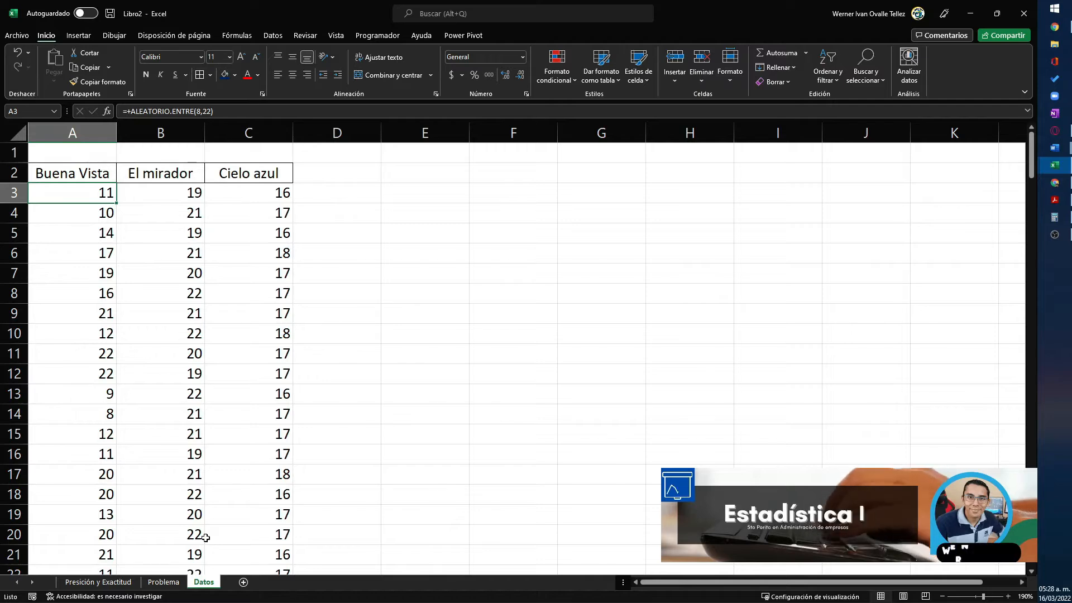
key(ctrl+Down)
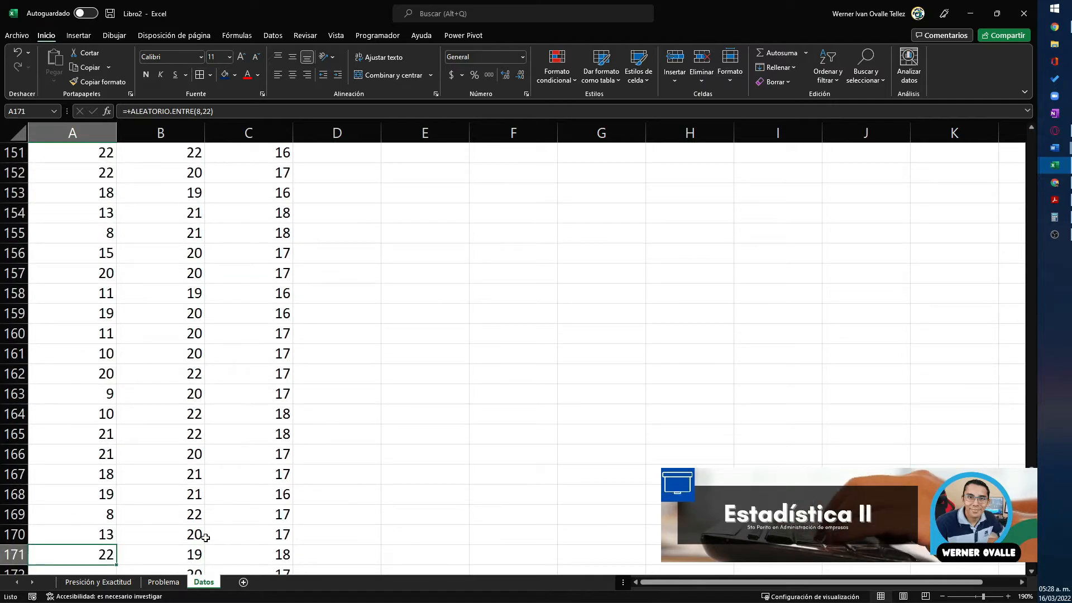
key(ctrl+Up)
key(ctrl+Down)
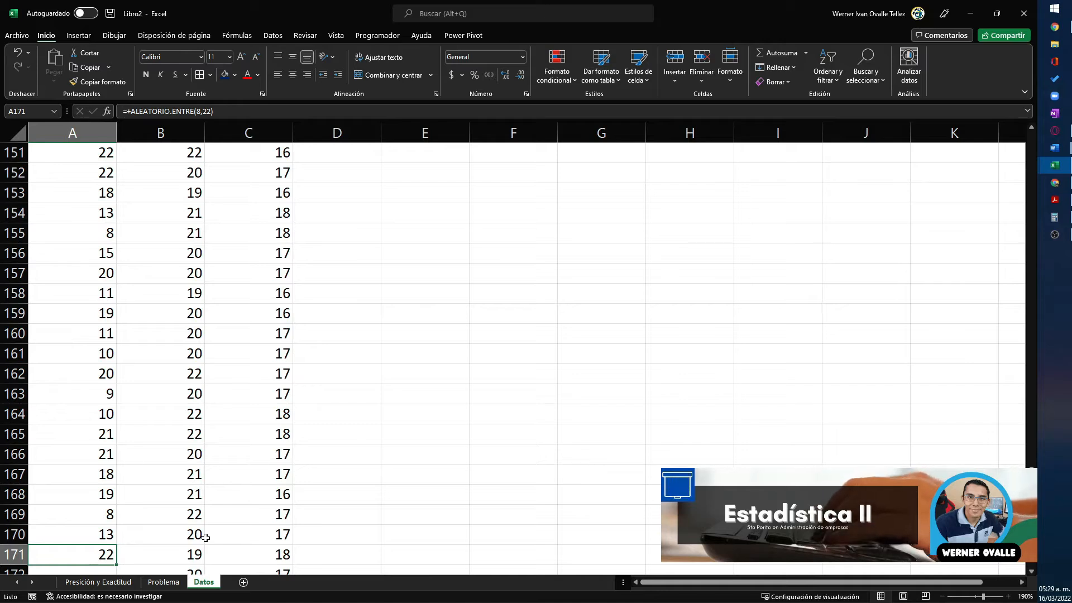
key(Right)
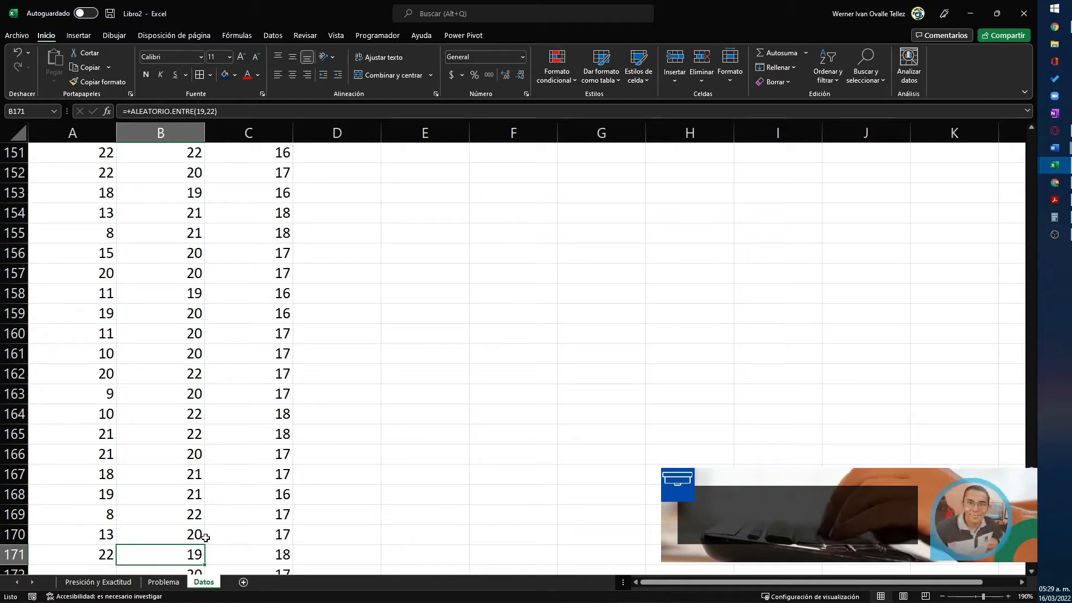
key(Left)
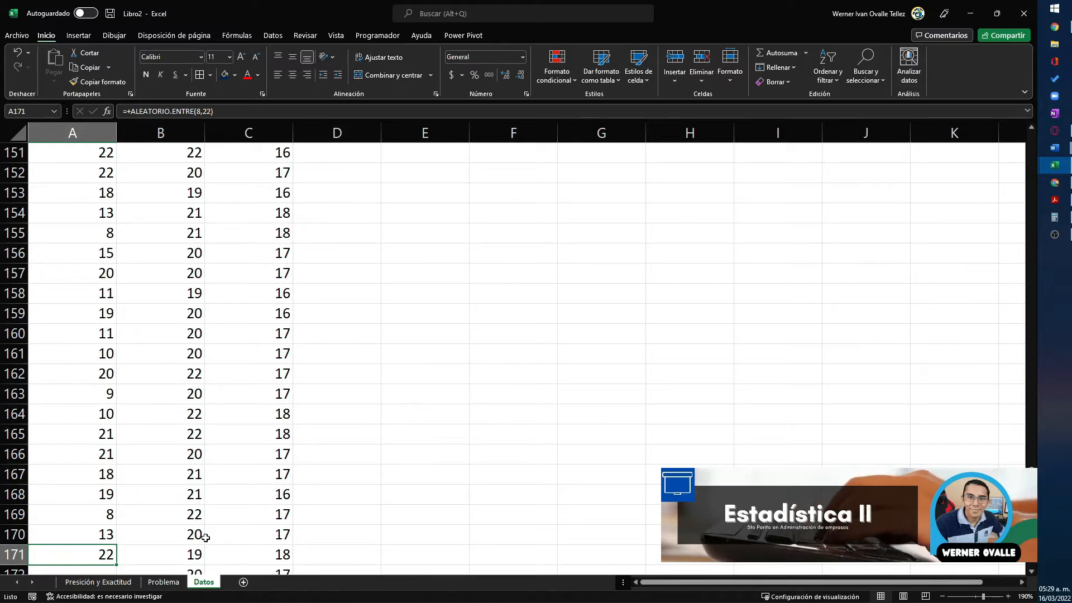
- Check where the El mirador and Cielo azul data in columns B and C end
key(Right)
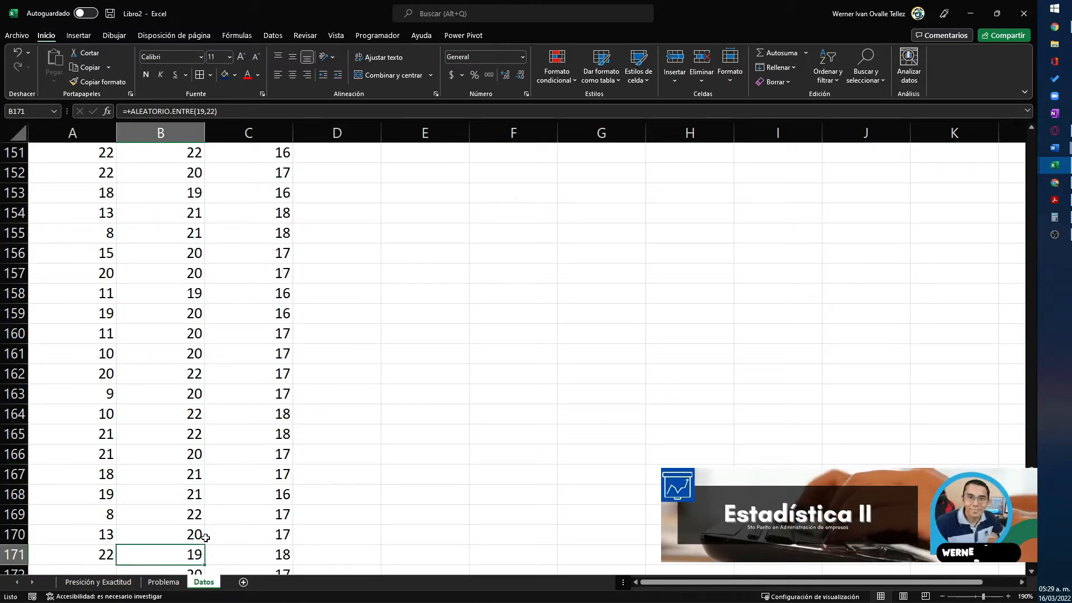
key(ctrl+Down)
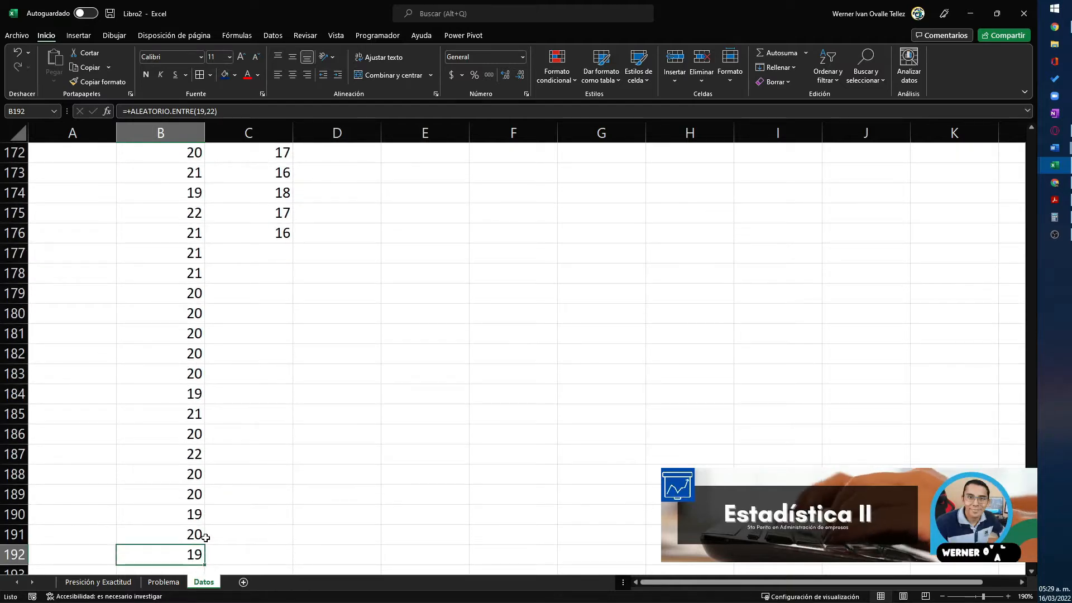
key(Right)
key(Up)
key(Up)
key(Up)
key(Up)
key(Up)
key(Up)
key(Up)
key(Up)
key(Up)
key(Up)
key(Up)
key(Up)
key(Up)
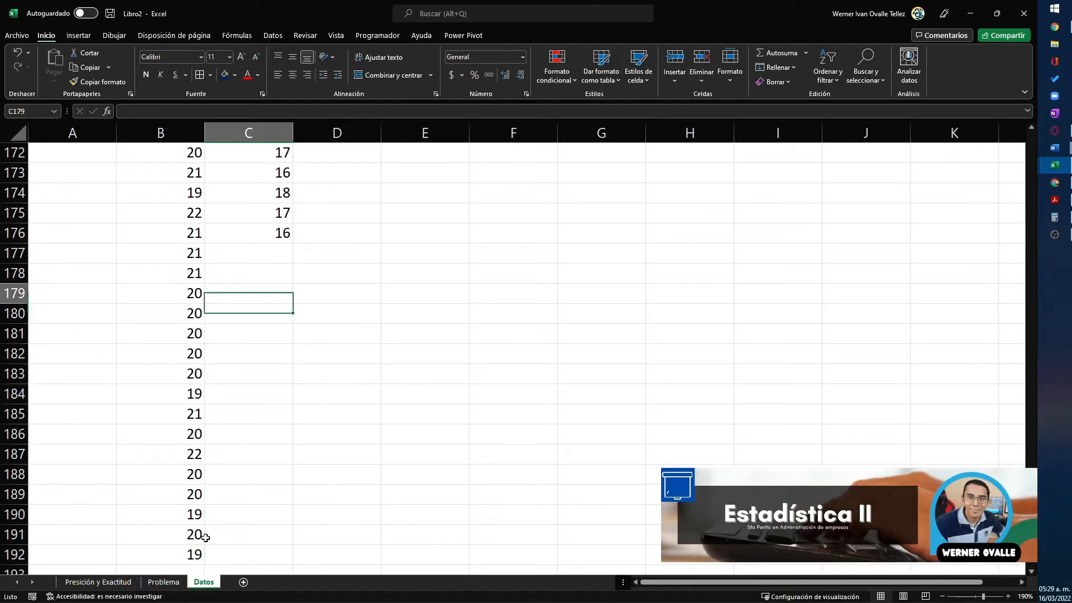
key(Up)
key(Up)
key(Up)
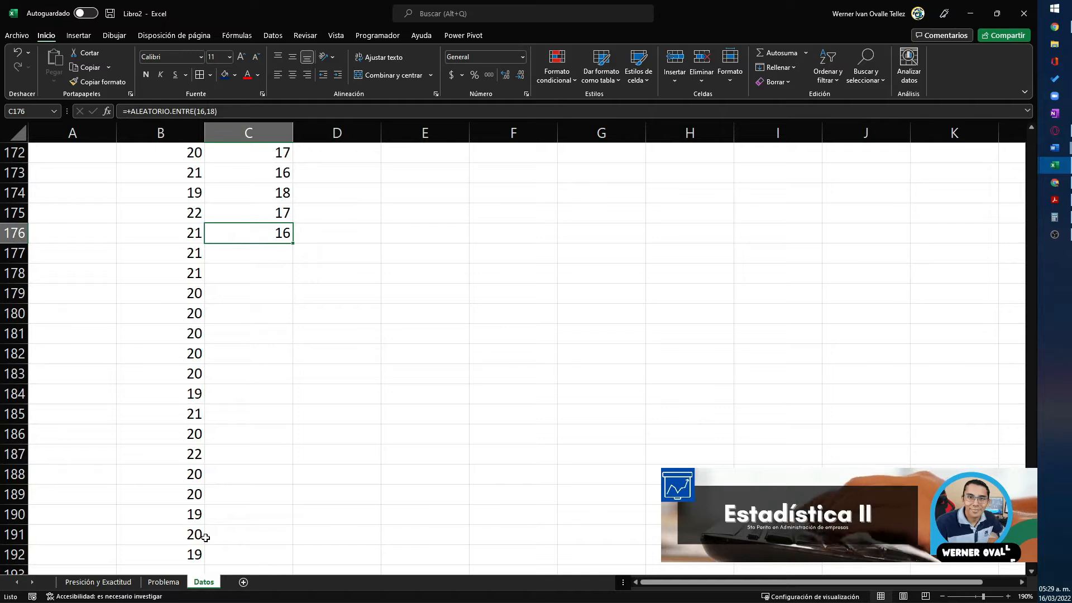
key(Left)
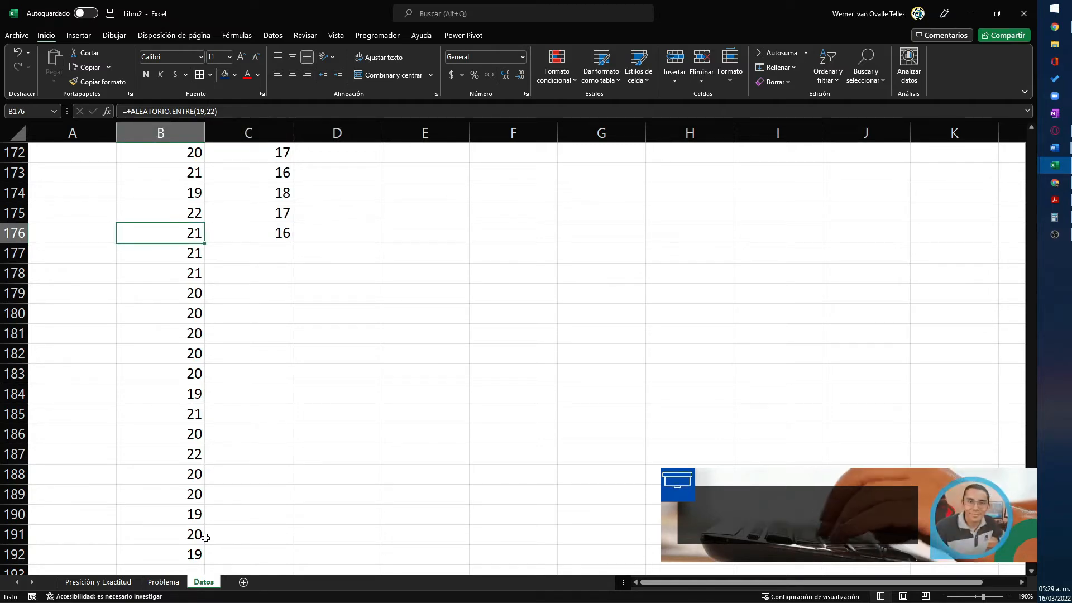
key(ctrl+Down)
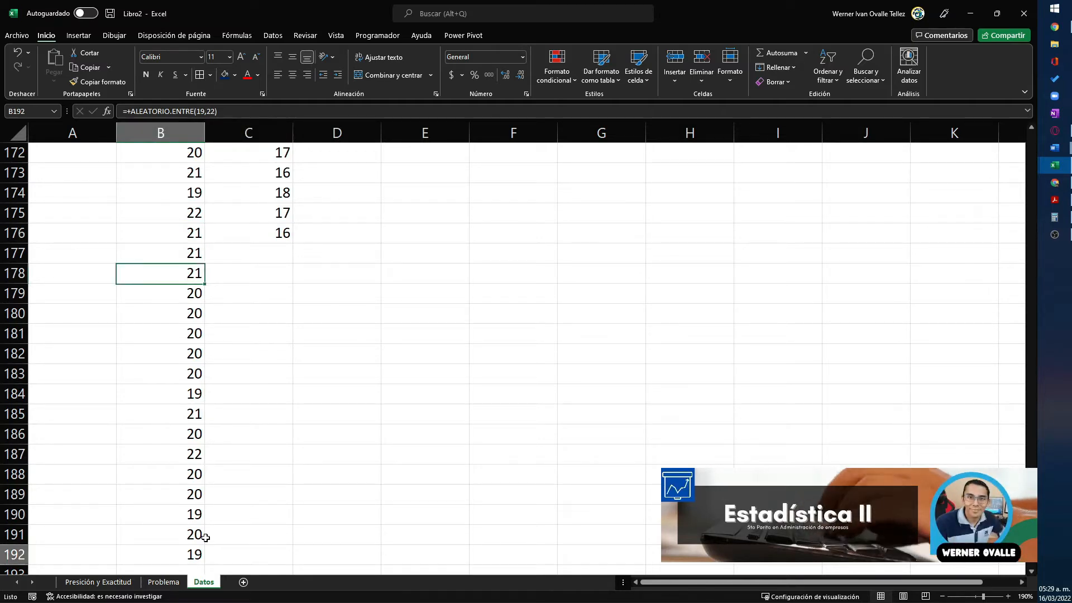
- Enter the formula +PROMEDIO(A3:A192) in cell A194 to average the Buena Vista times
key(Down)
key(Down)
key(Left)
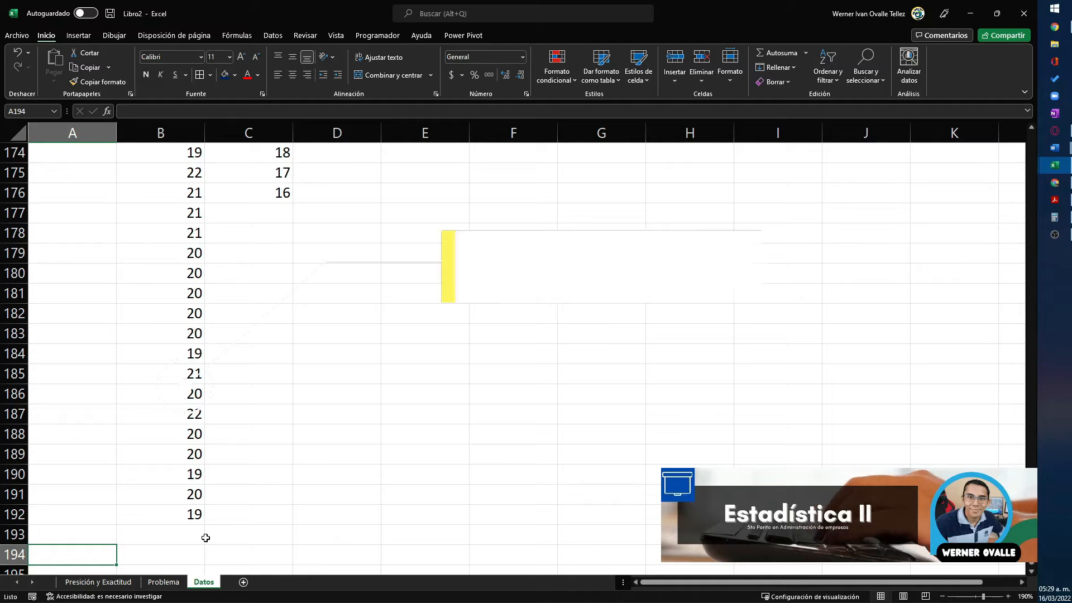
scroll(206, 538, down, 2)
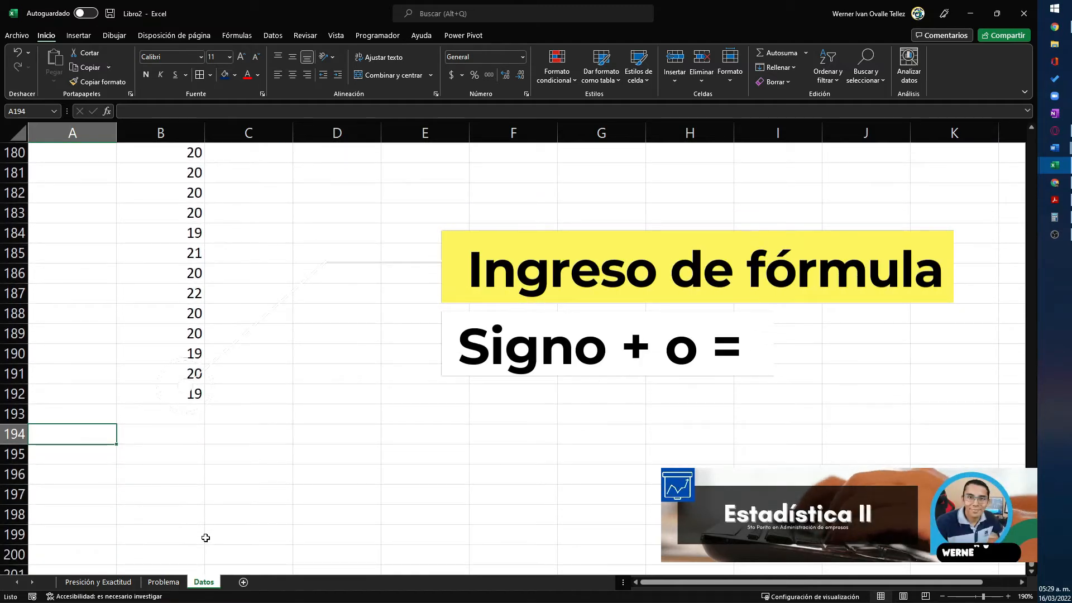
text(+)
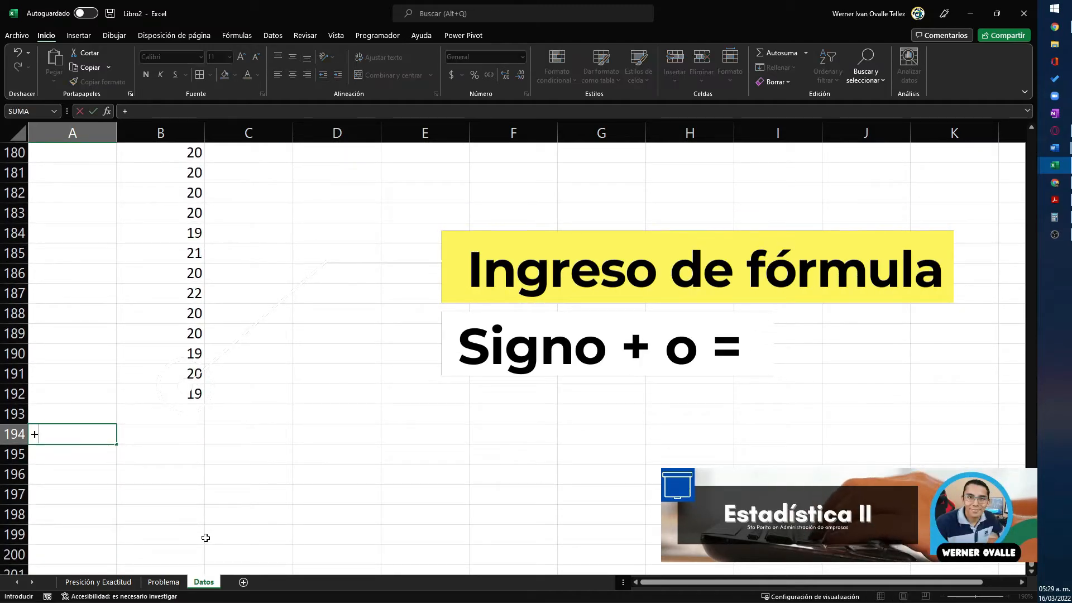
text(prom)
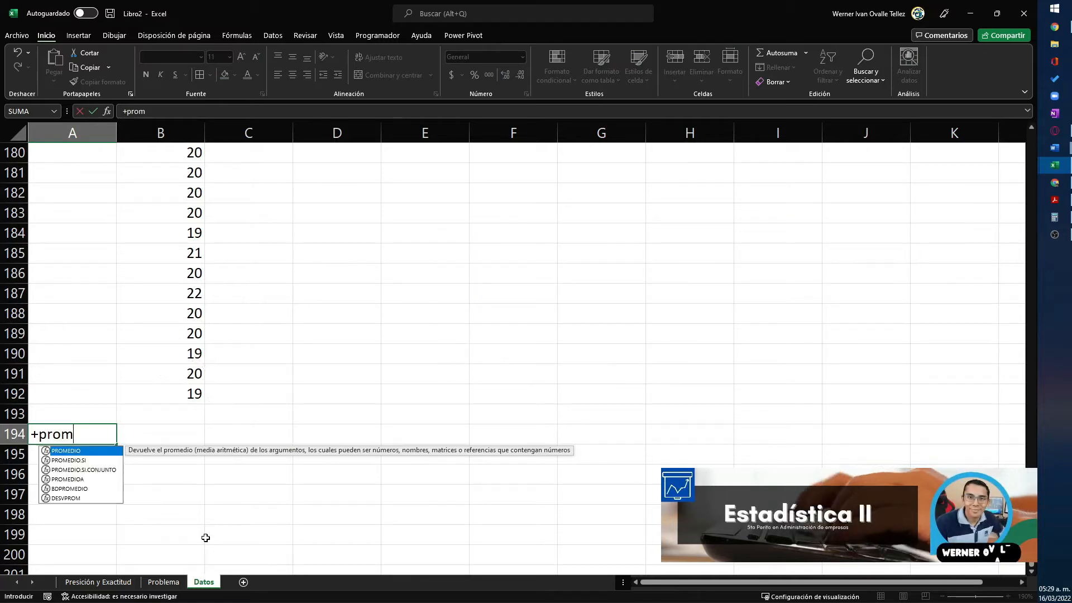
text(edio)
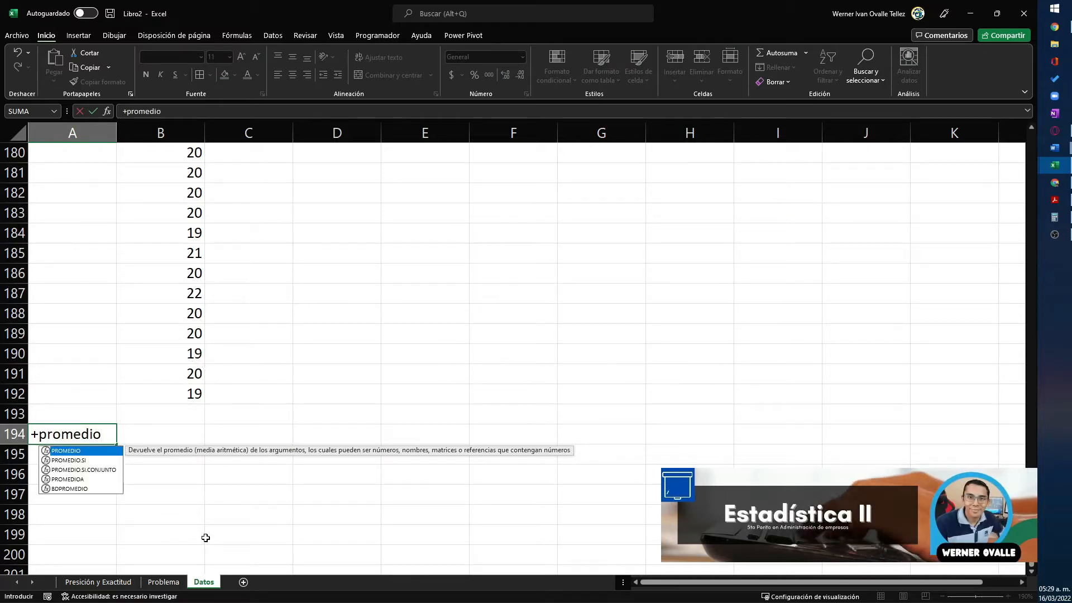
key(Tab)
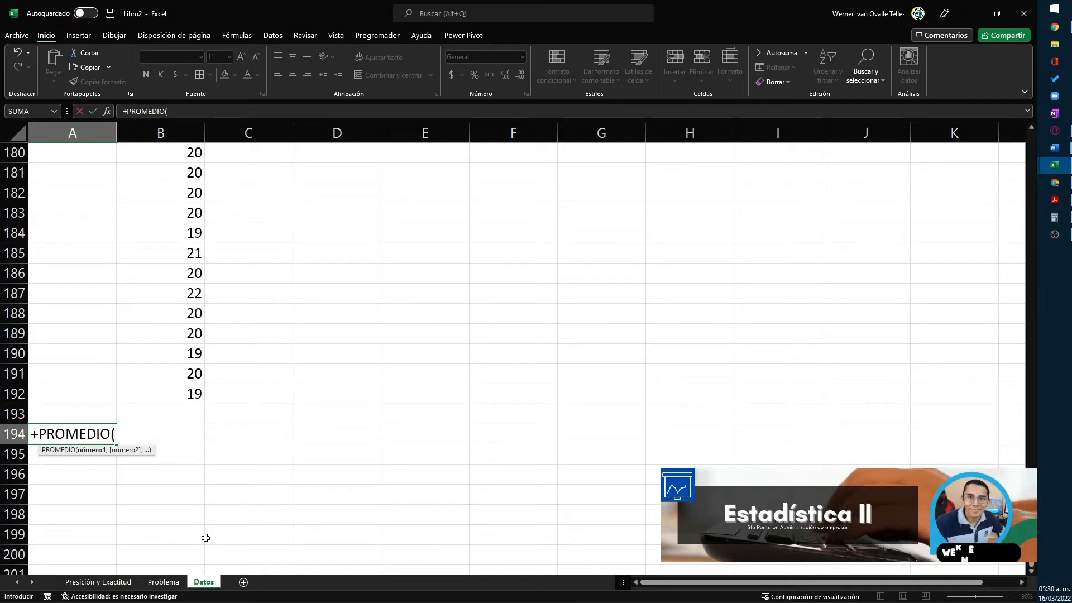
key(Up)
key(Up)
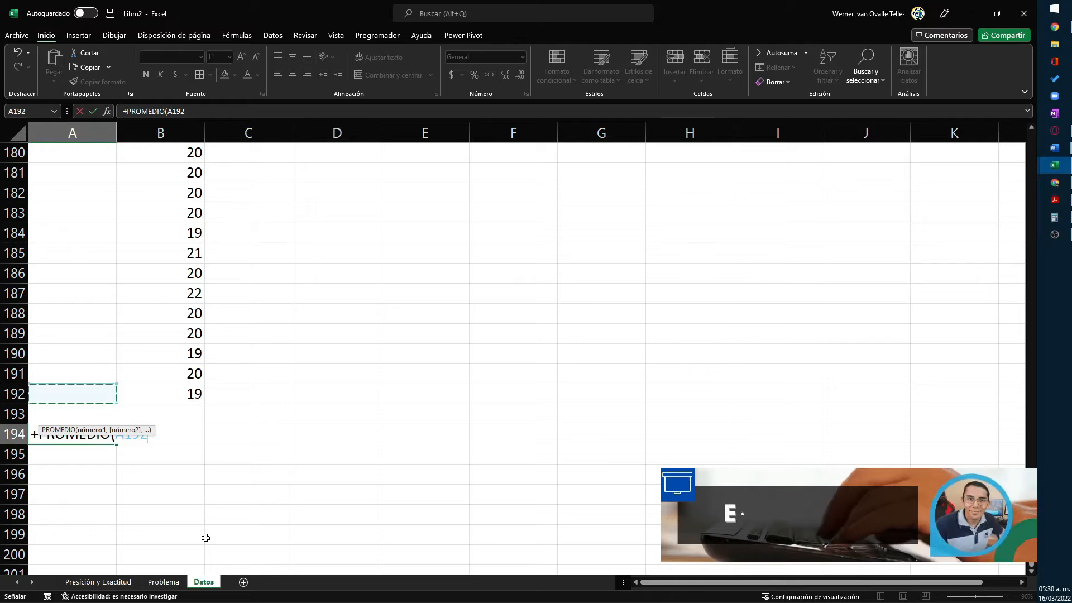
key(ctrl+shift+Up)
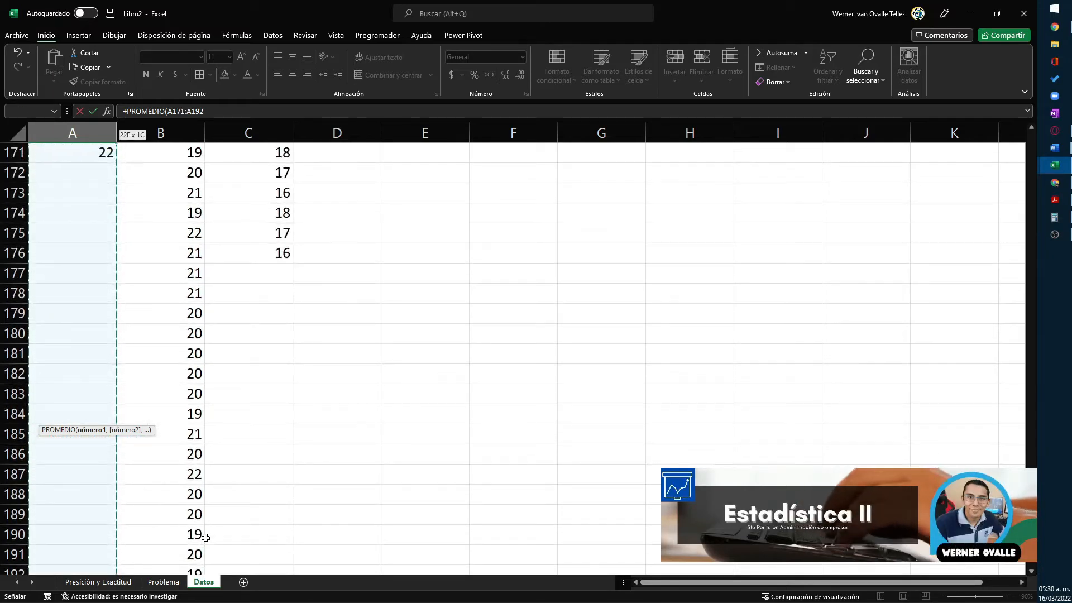
key(ctrl+shift+Up)
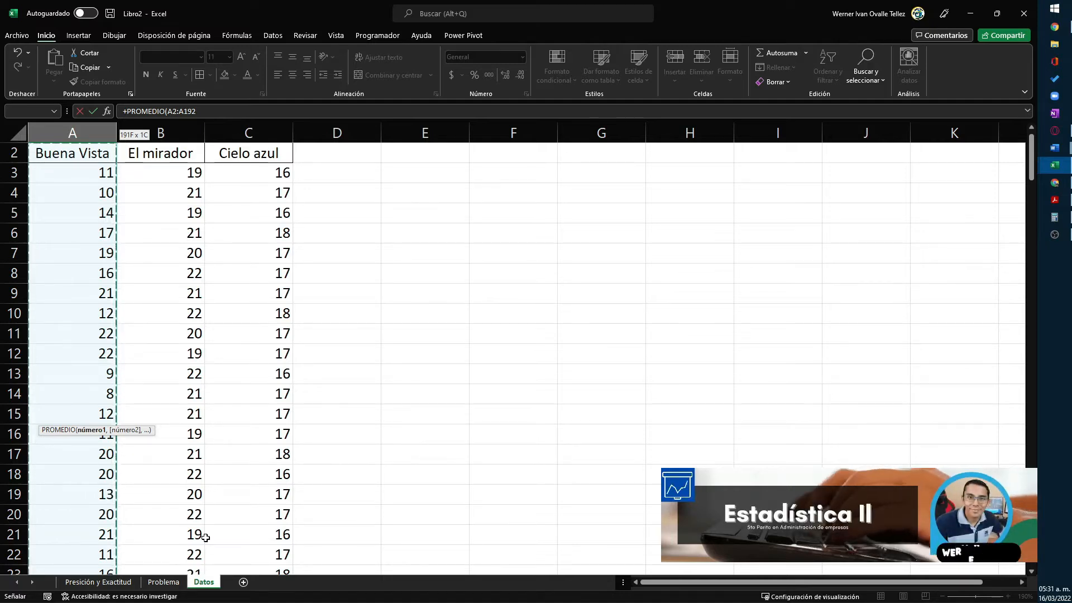
key(shift+Down)
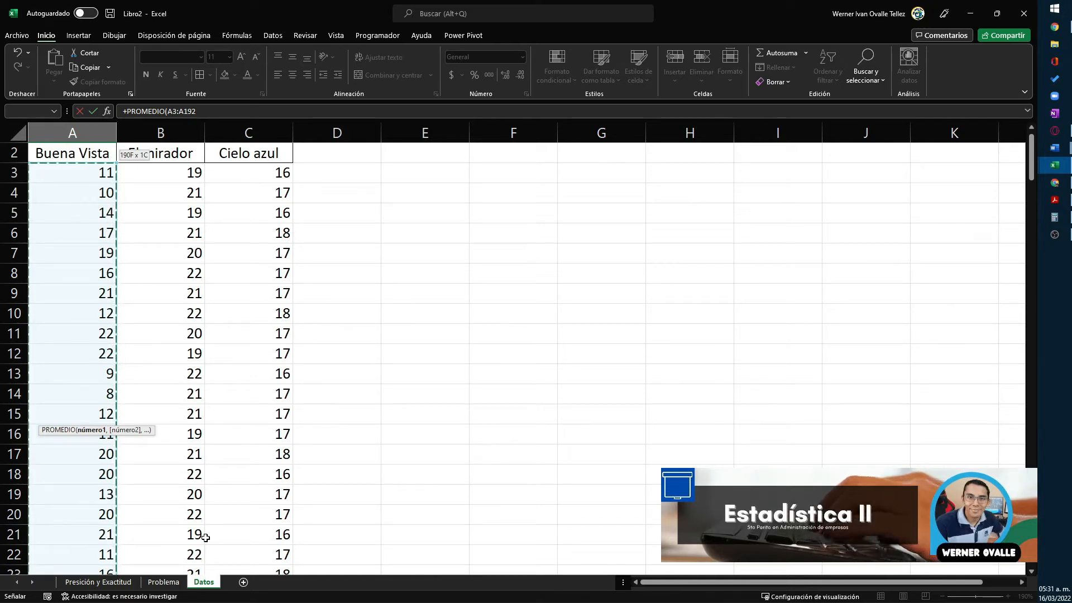
key(Return)
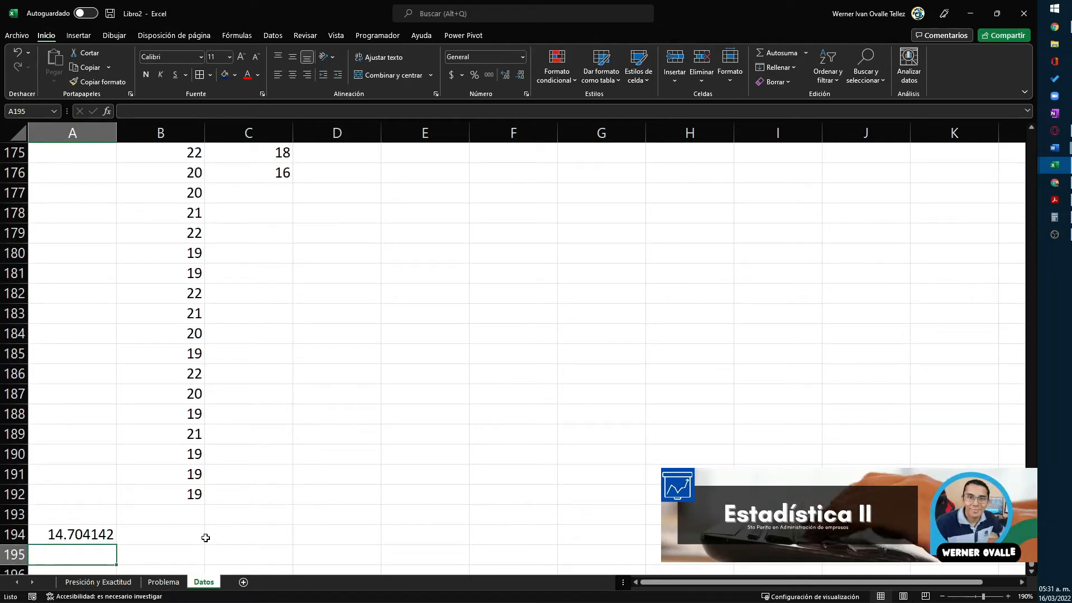
- Copy the average formula from A194 into B194 and C194 for El mirador and Cielo azul
key(Up)
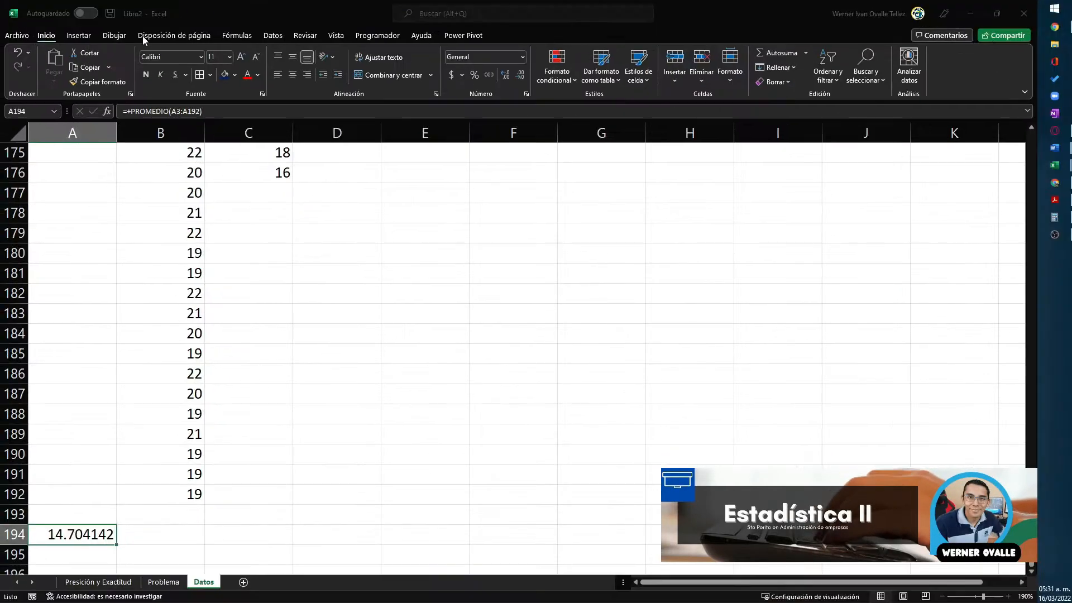
key(ctrl+c)
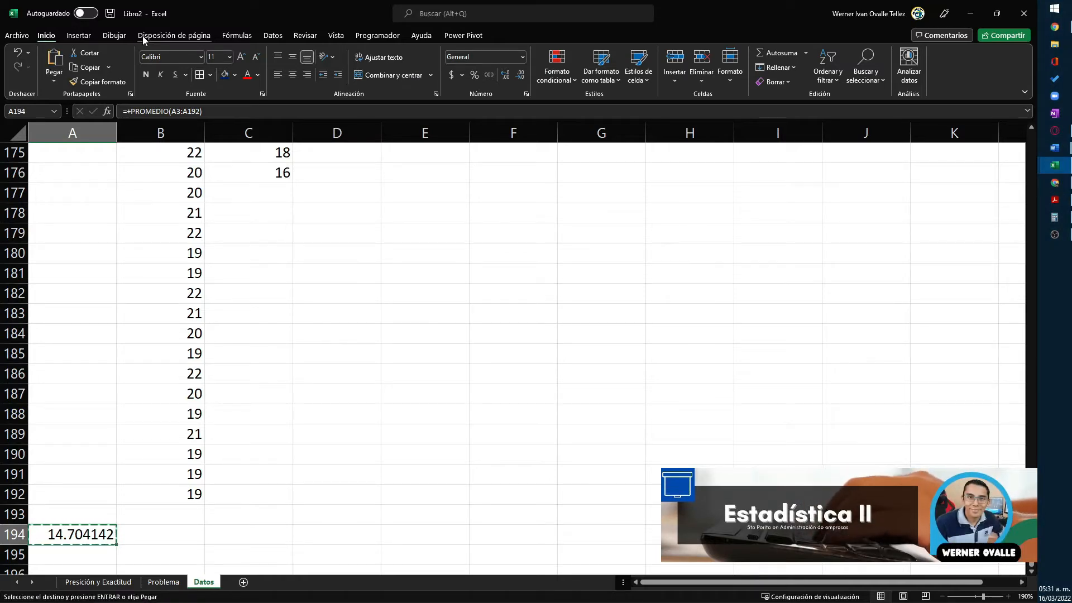
key(Right)
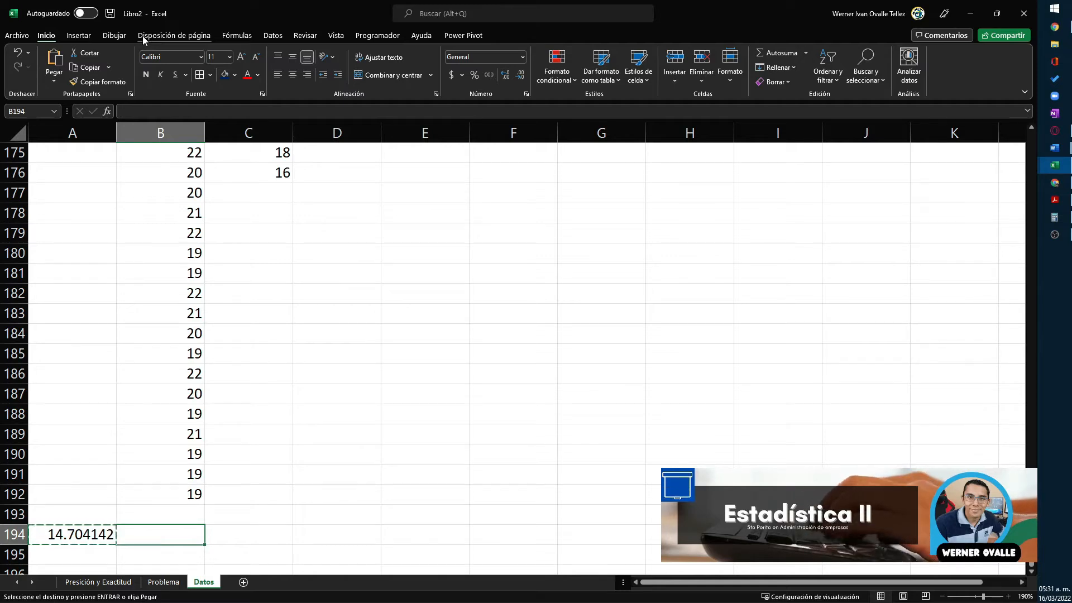
key(ctrl+v)
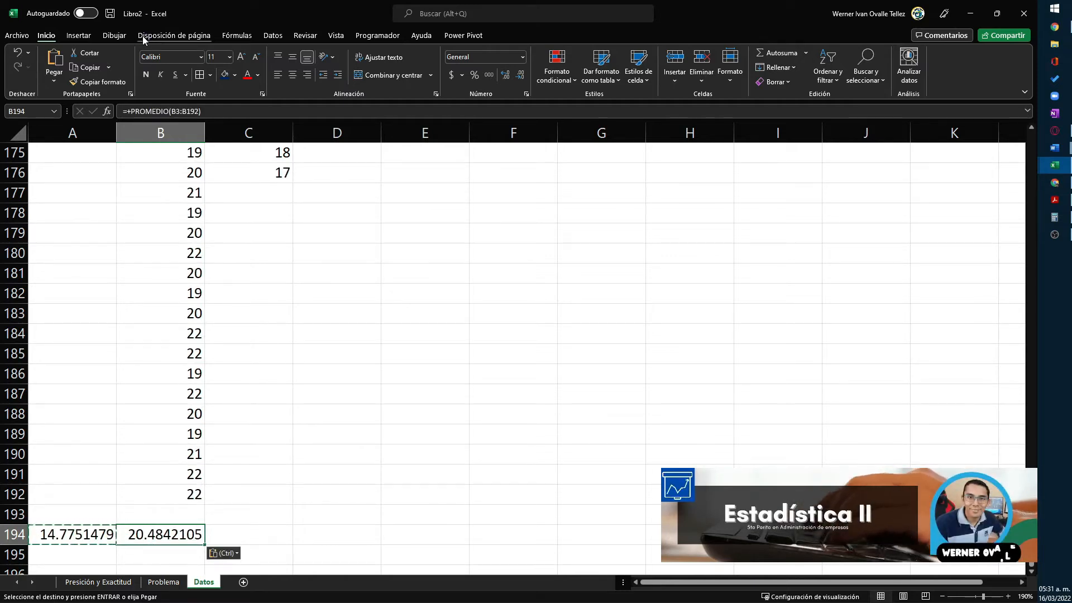
key(Escape)
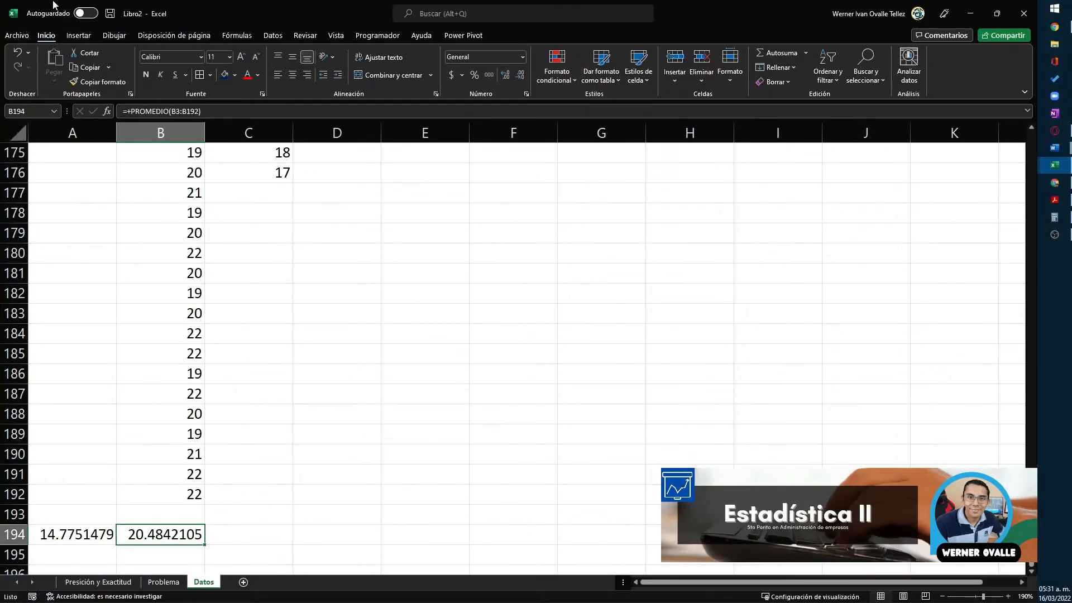
key(ctrl+c)
key(Right)
key(ctrl+v)
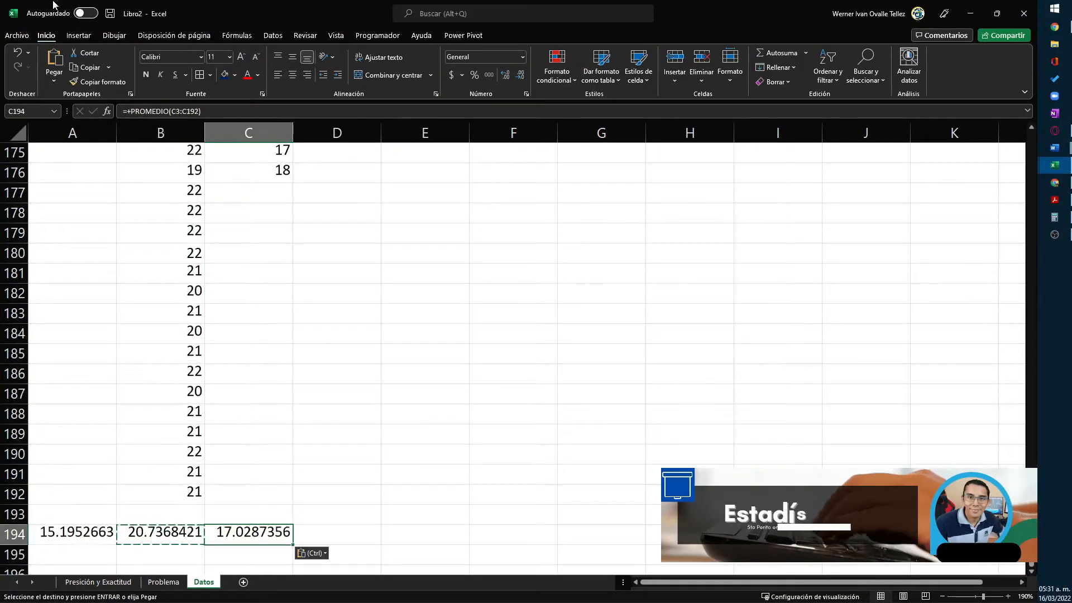
key(Escape)
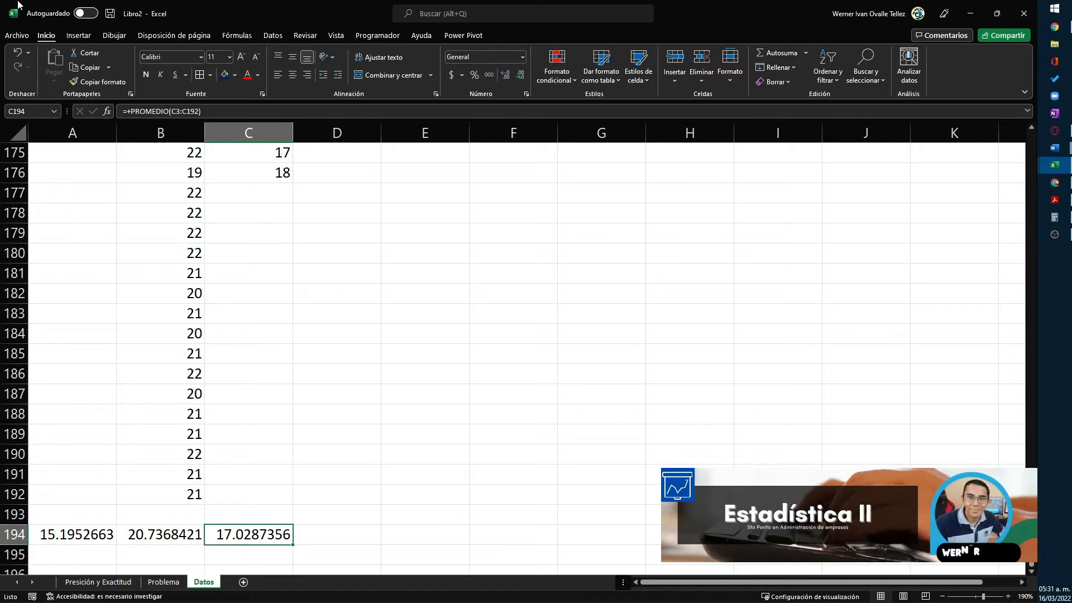
- Reduce the averages in A194:C194 to two decimal places
key(Left)
key(Left)
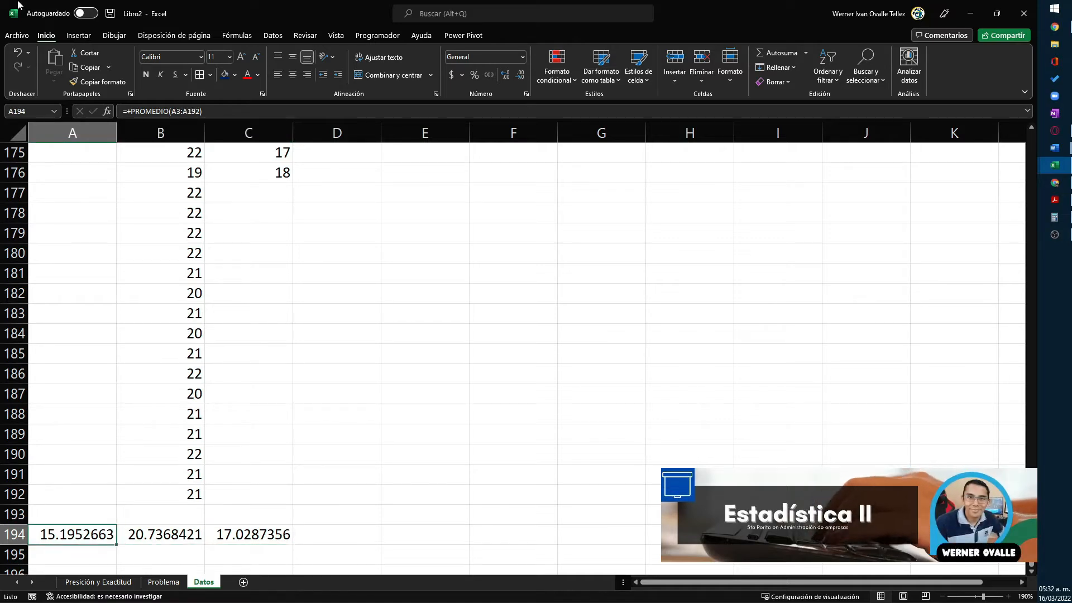
key(shift+Right)
key(shift+Right)
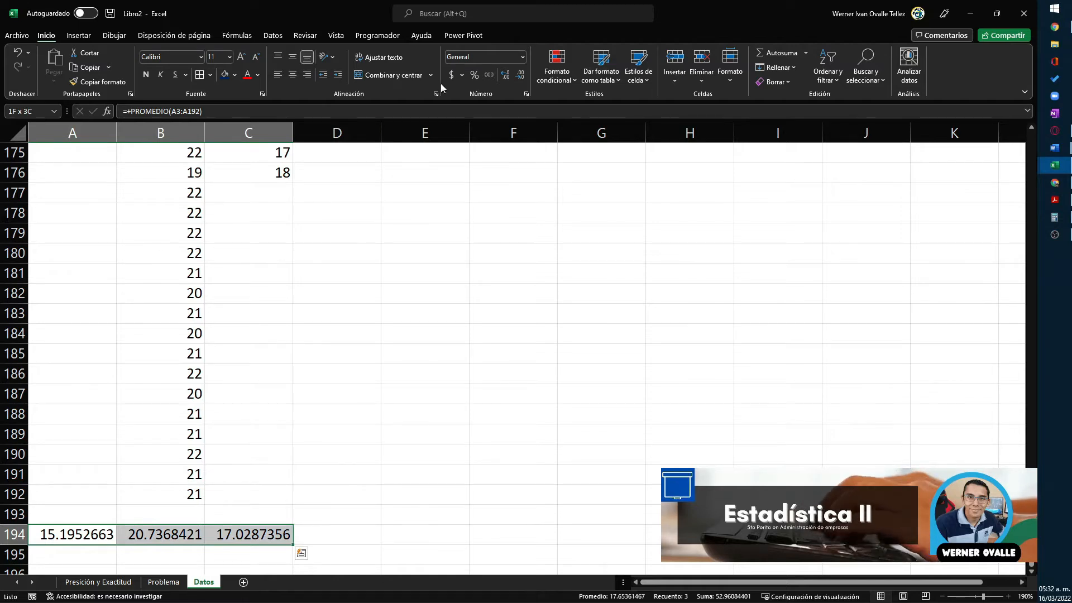
click(521, 75)
click(520, 74)
click(521, 76)
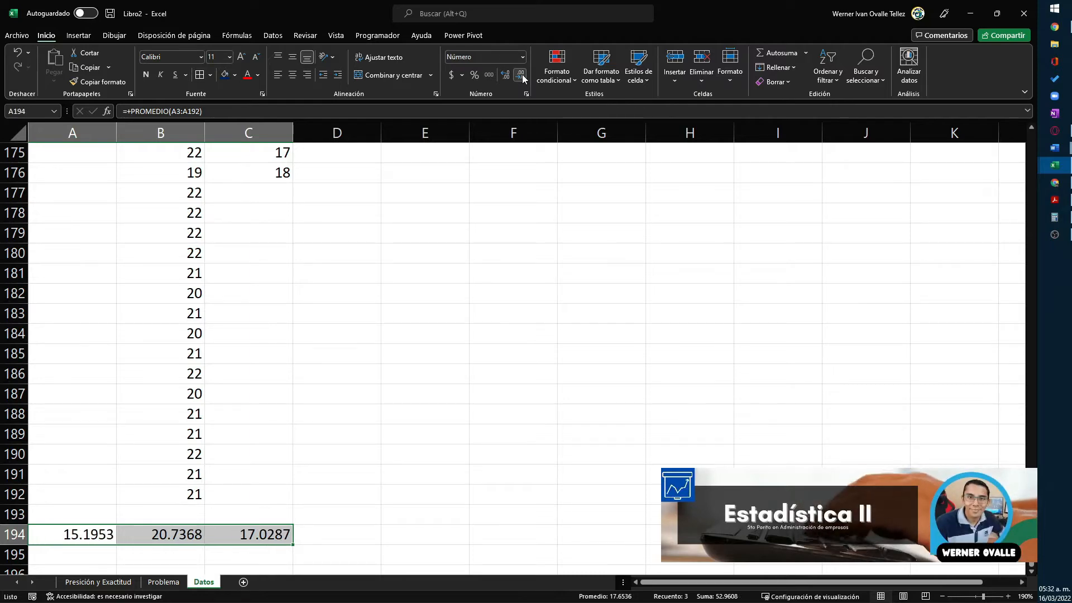
click(521, 75)
click(521, 75)
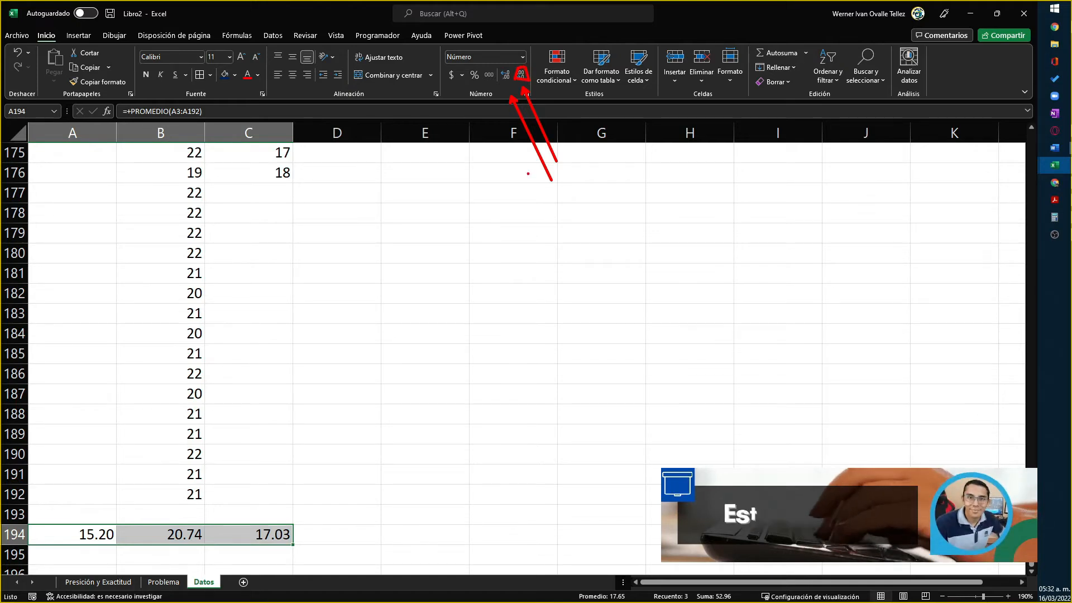
key(Escape)
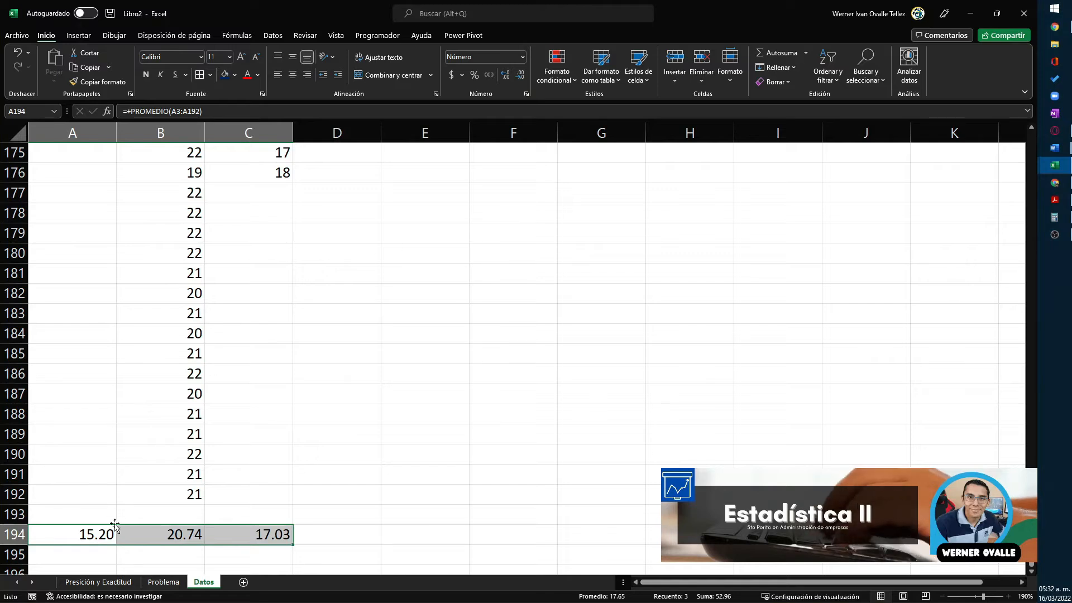
- Link the Buena Vista average time in cell F5 of the Problema sheet to Datos!A194
click(84, 539)
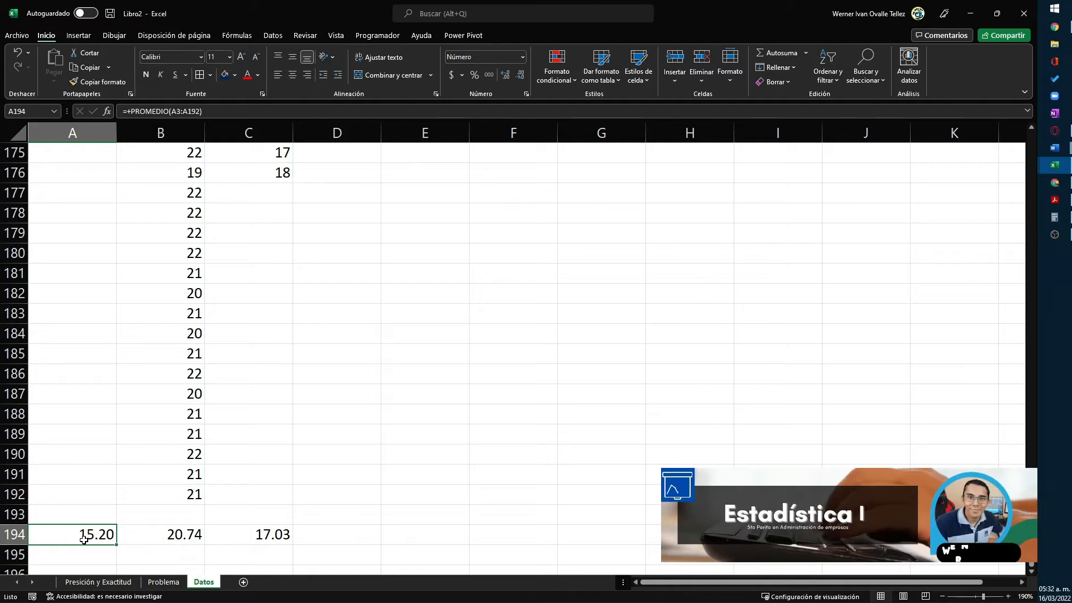
key(ctrl+Page_Up)
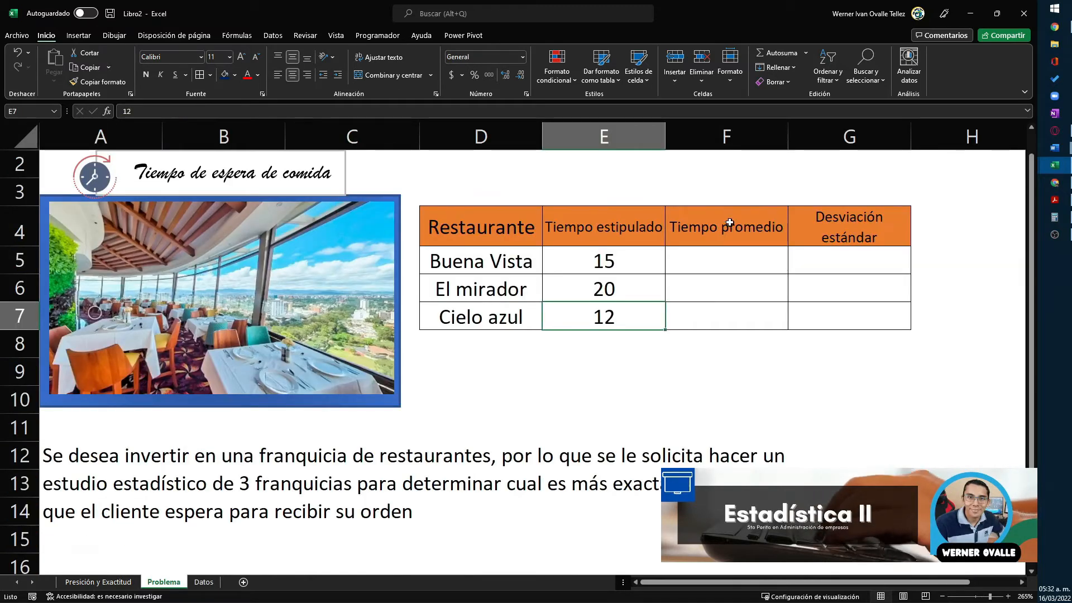
click(711, 261)
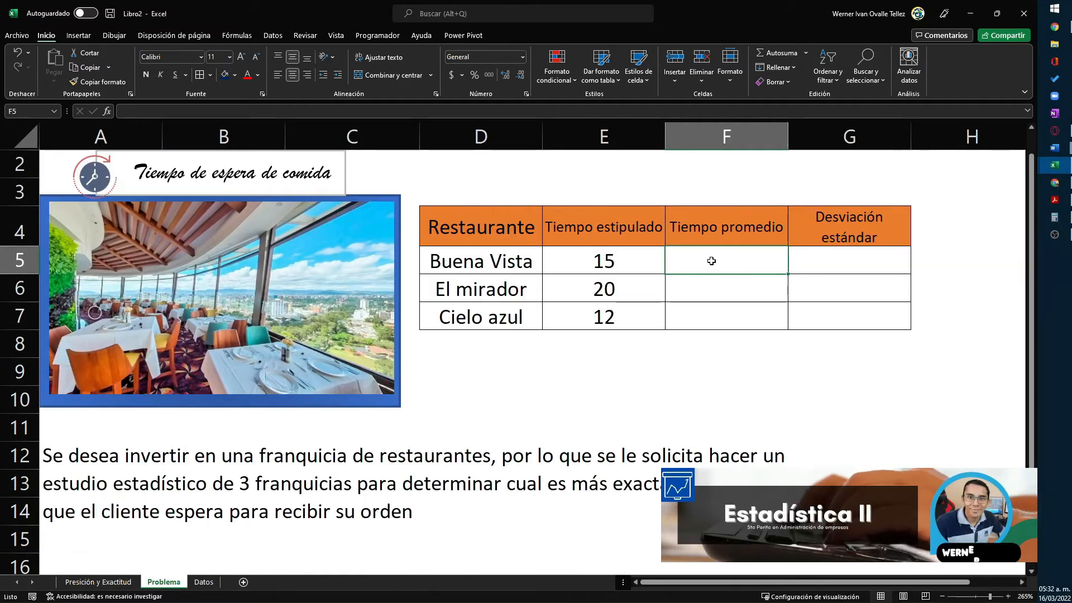
text(=)
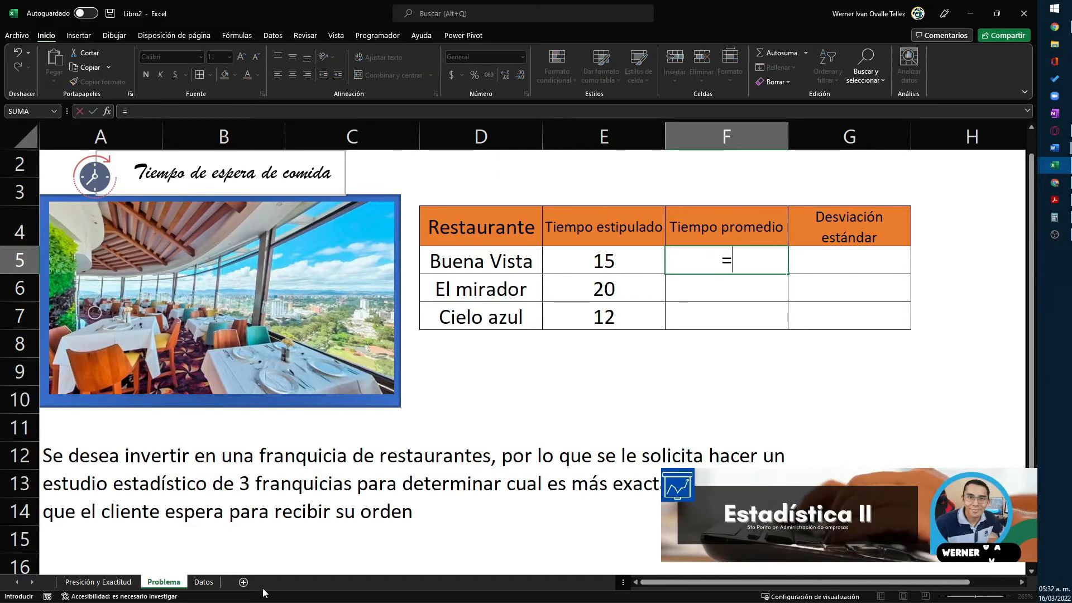
click(200, 584)
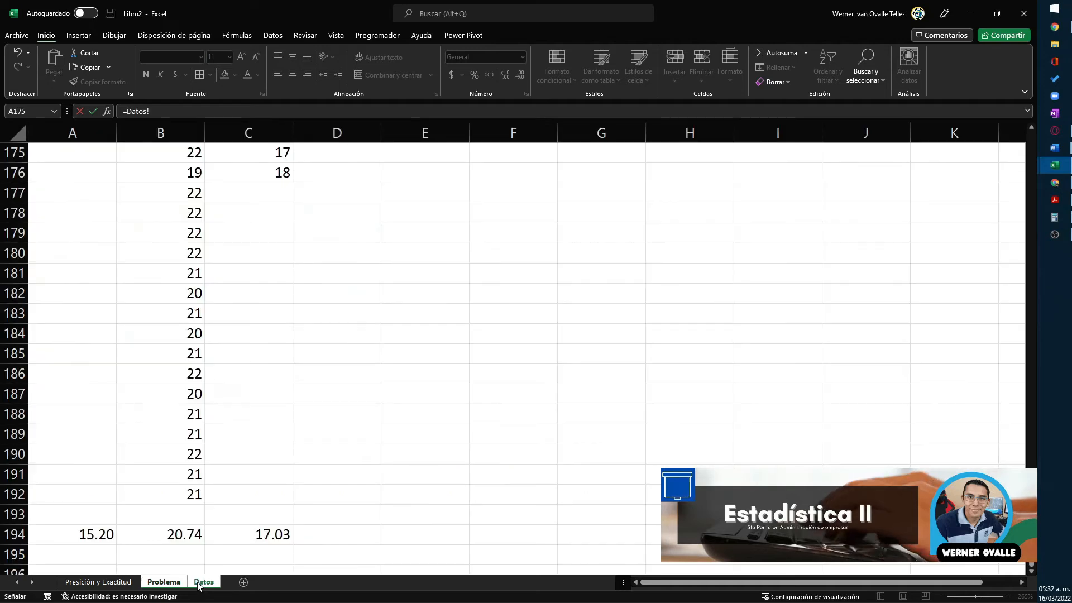
click(82, 535)
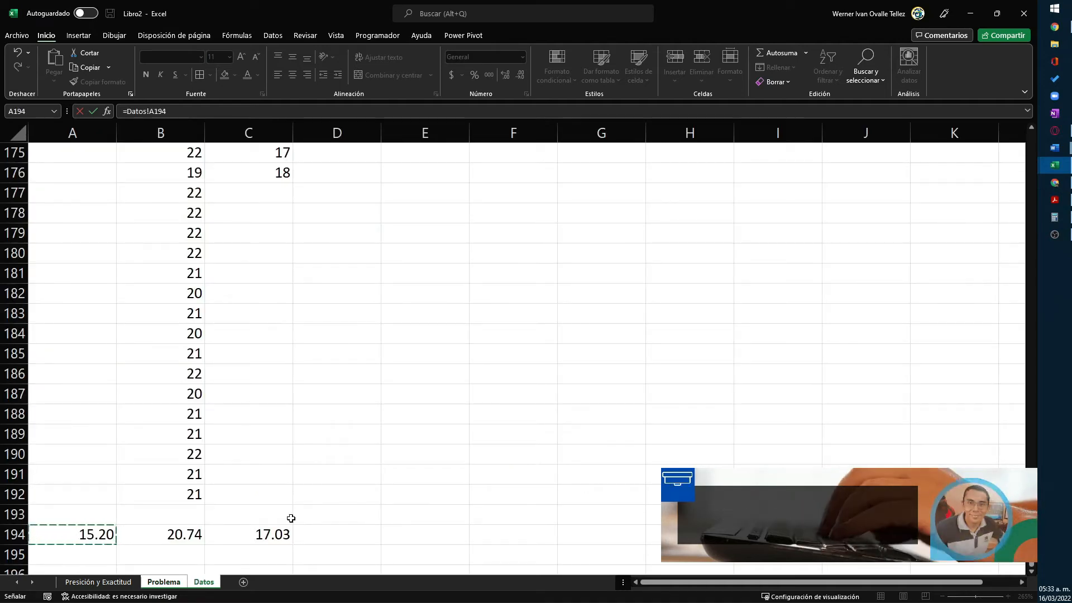
key(Return)
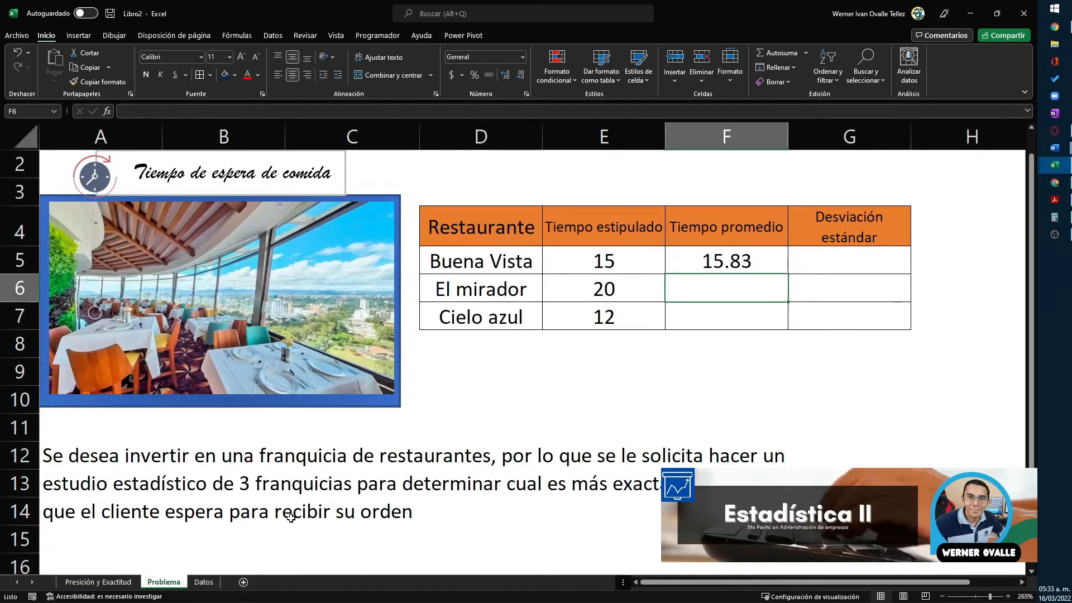
- Link the El mirador average time in cell F6 of the Problema sheet to Datos!B194
key(Up)
key(Left)
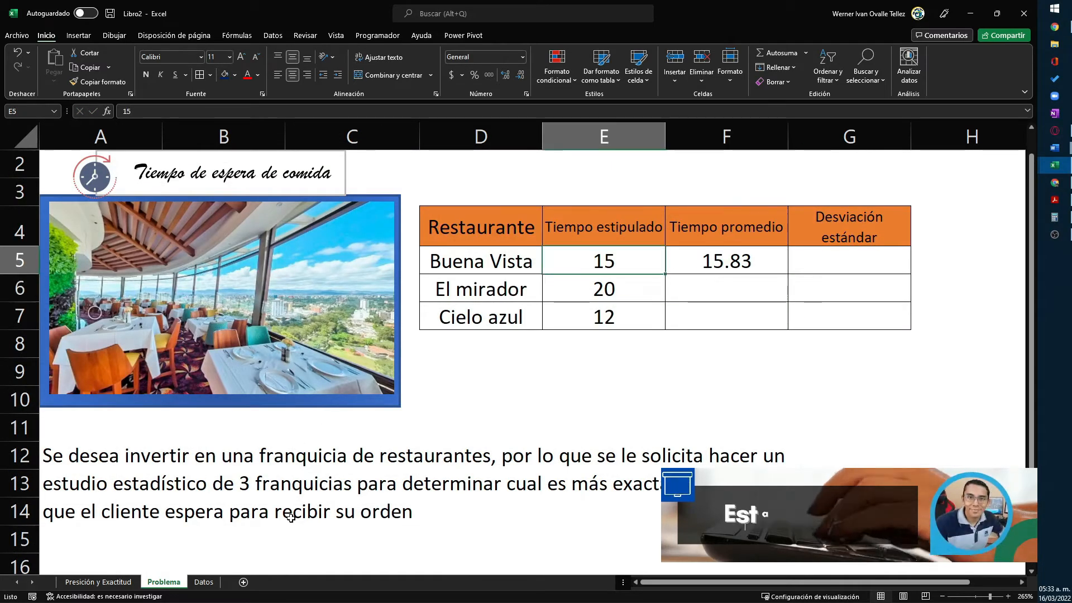
key(Right)
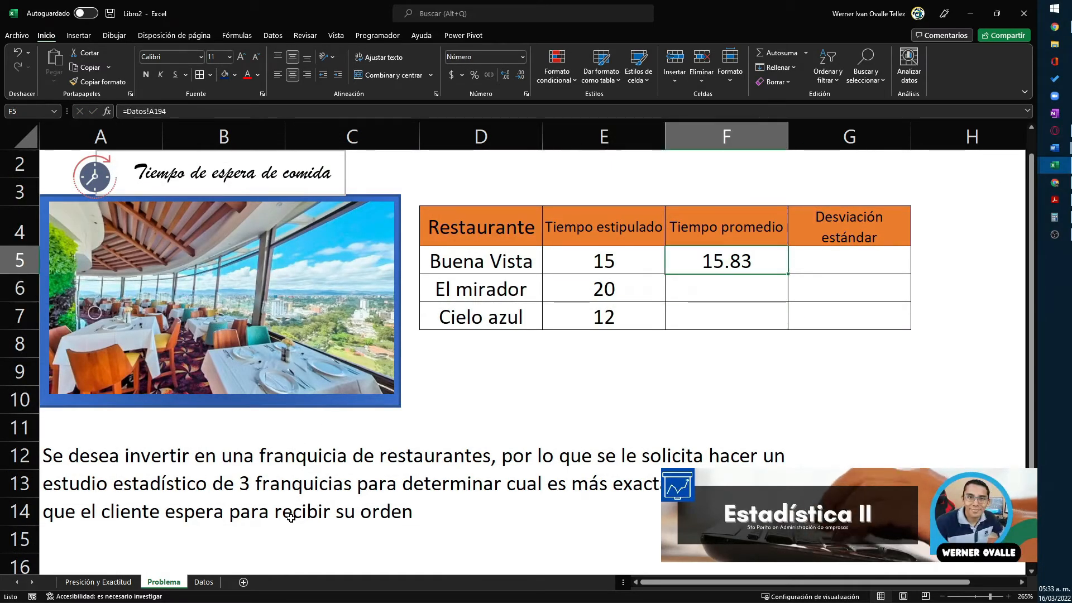
key(Left)
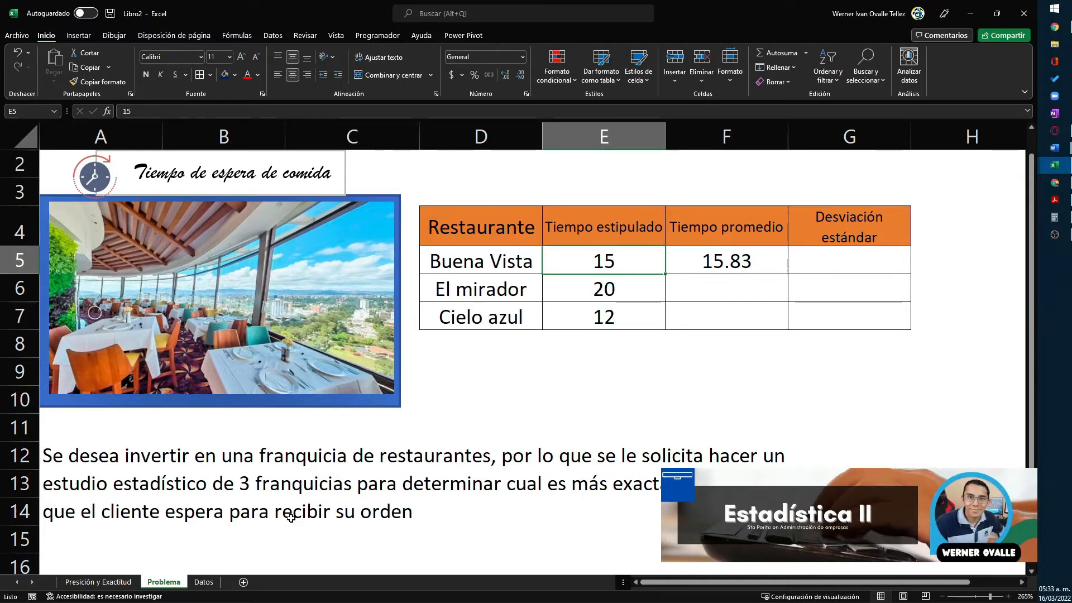
key(Down)
key(Right)
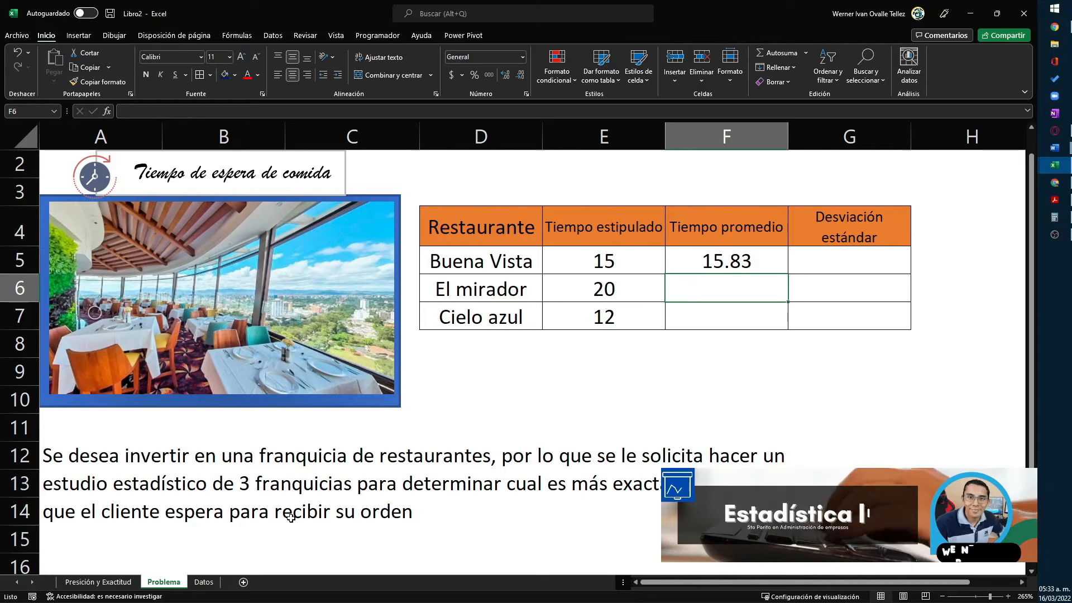
text(+)
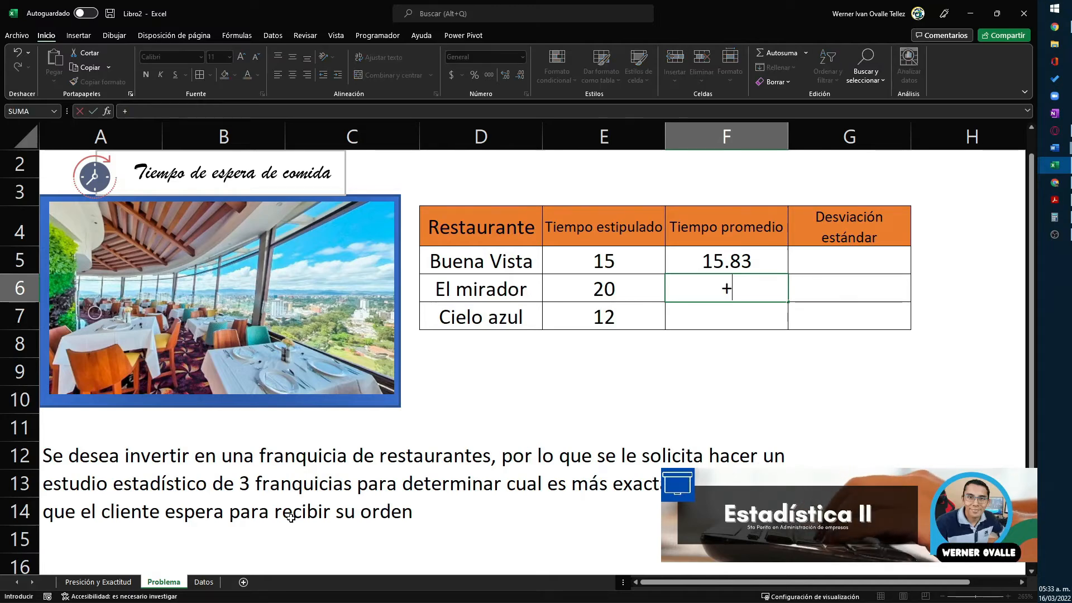
click(213, 583)
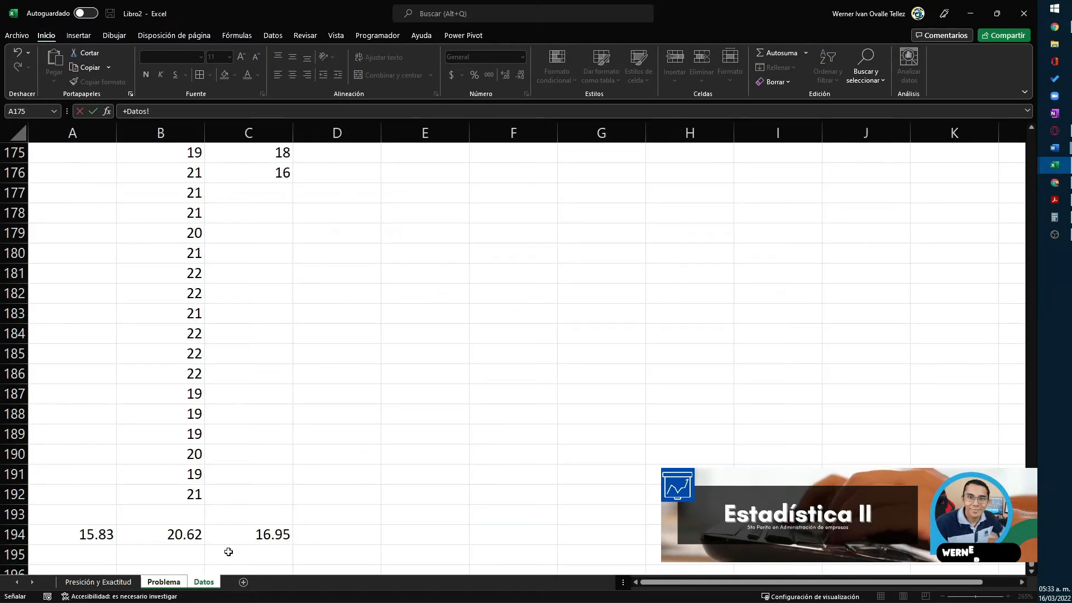
click(186, 533)
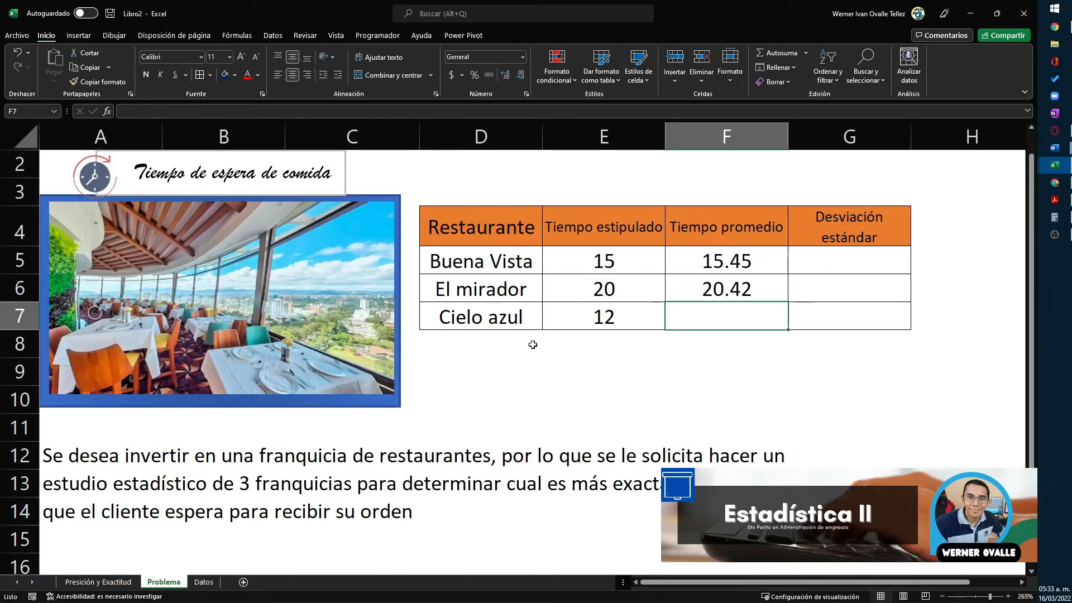
- Reuse the F6 formula text in cell F7 for Cielo azul, changing the reference to =+Datos!C194
click(710, 286)
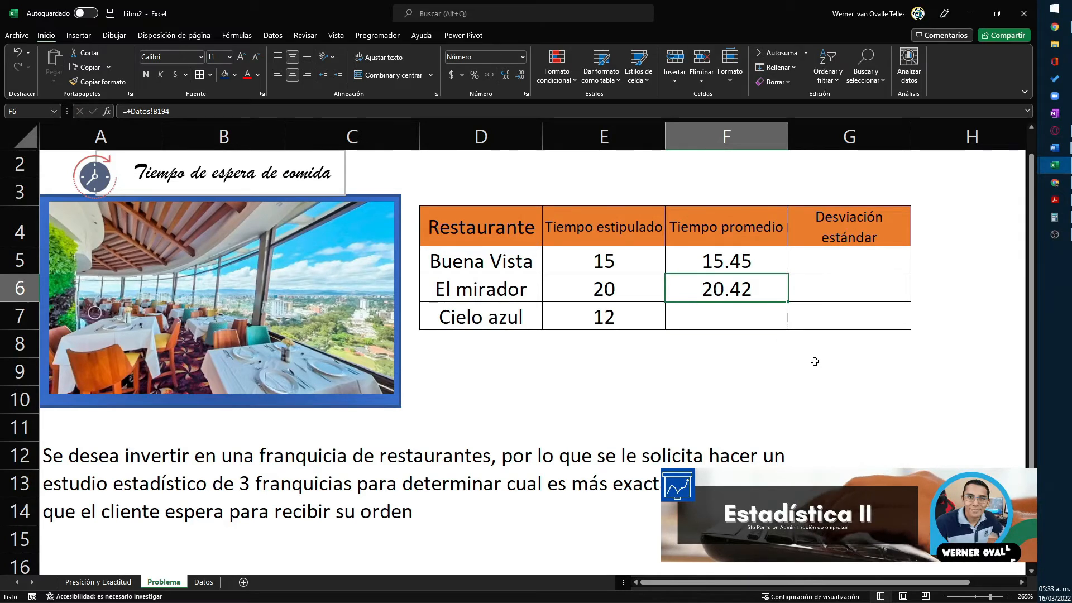
key(F2)
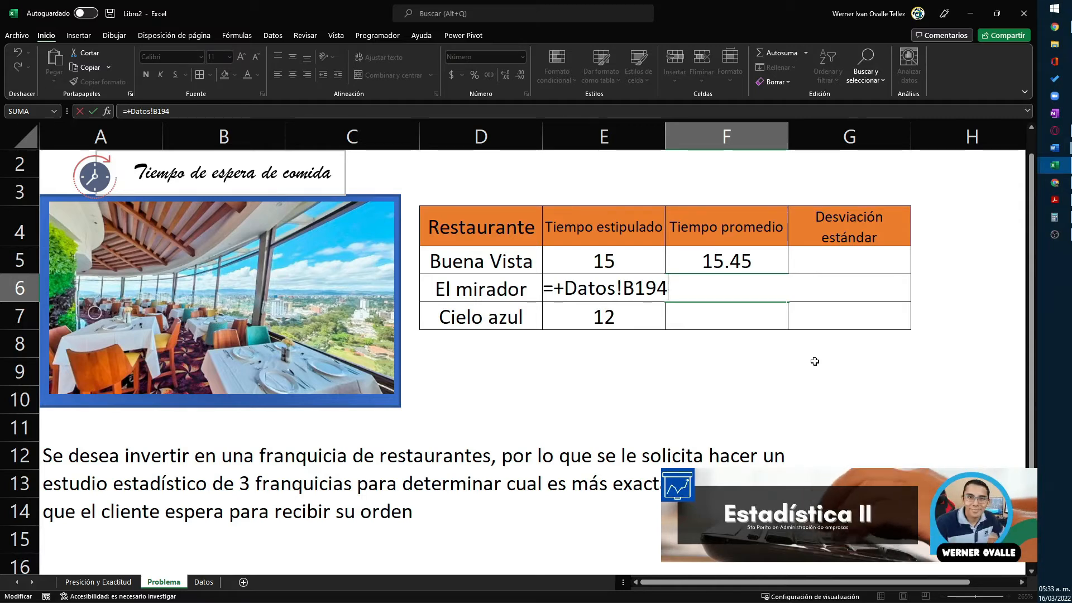
key(shift+Home)
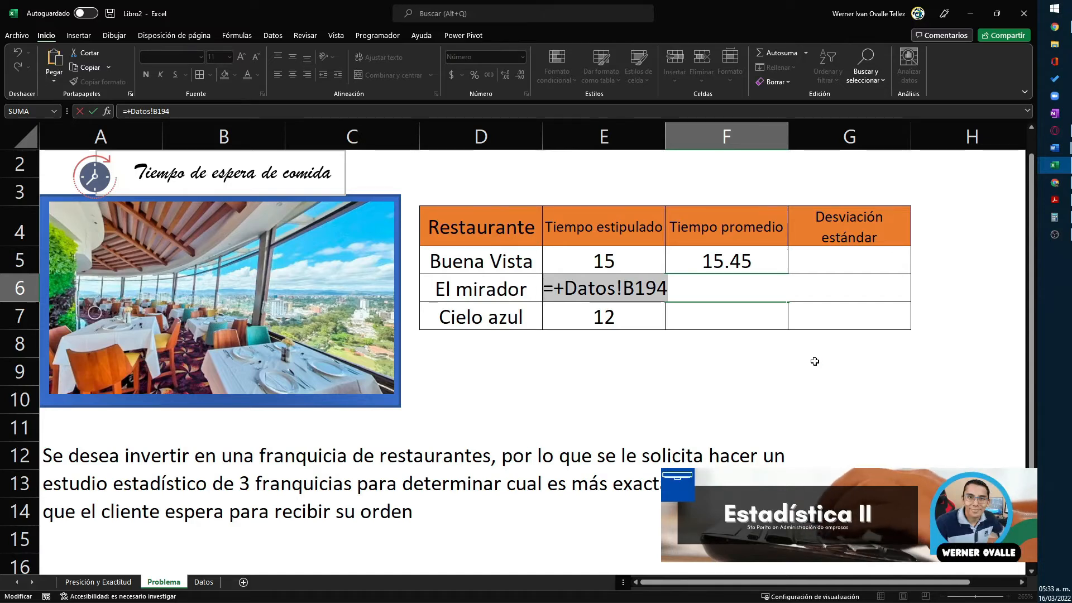
key(Return)
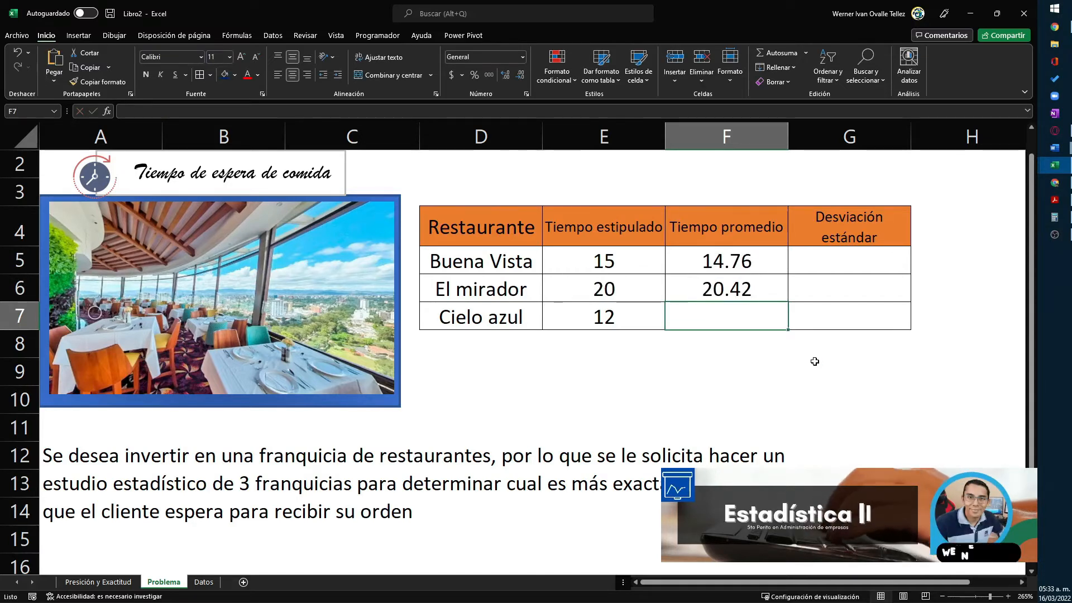
key(F2)
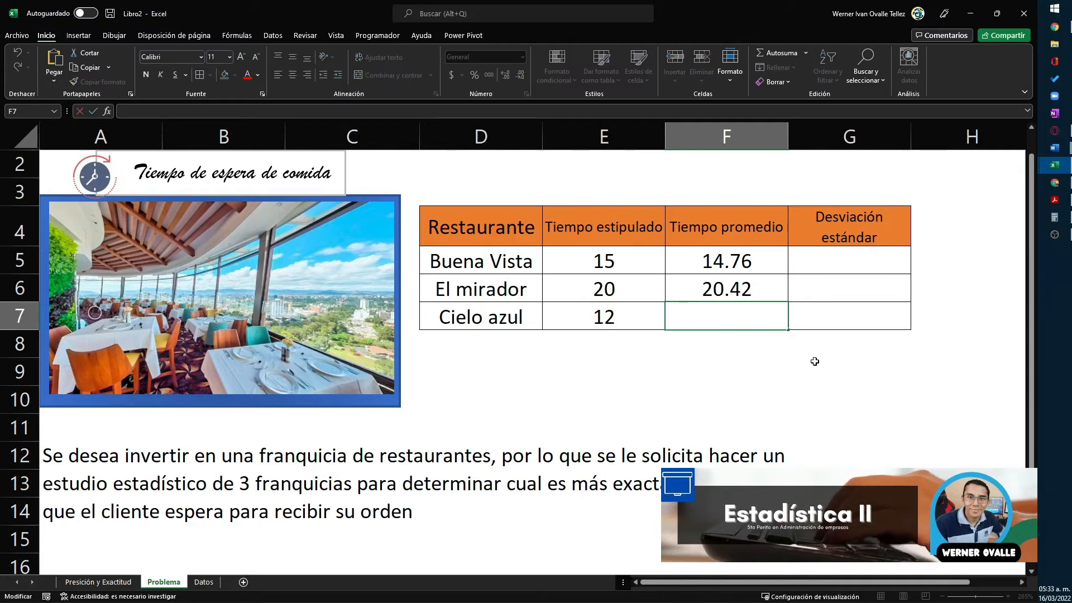
key(ctrl+v)
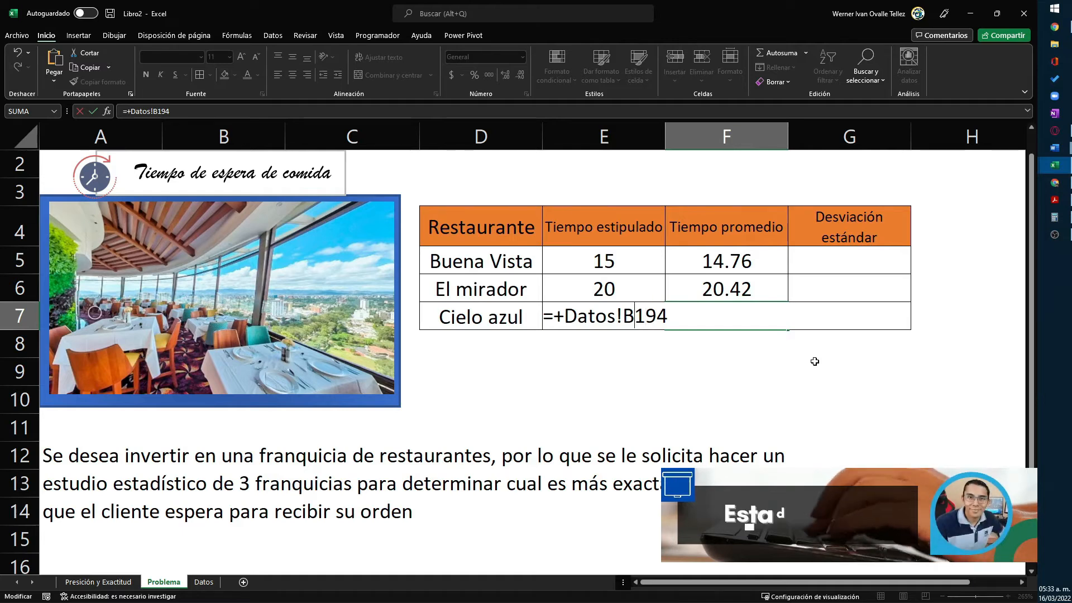
key(BackSpace)
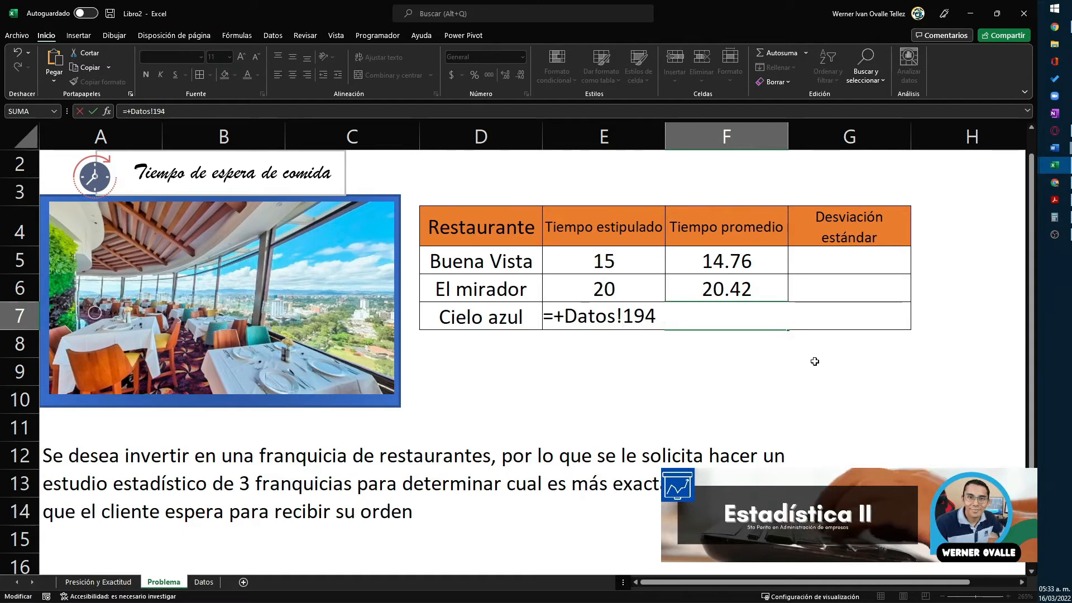
text(C)
key(Return)
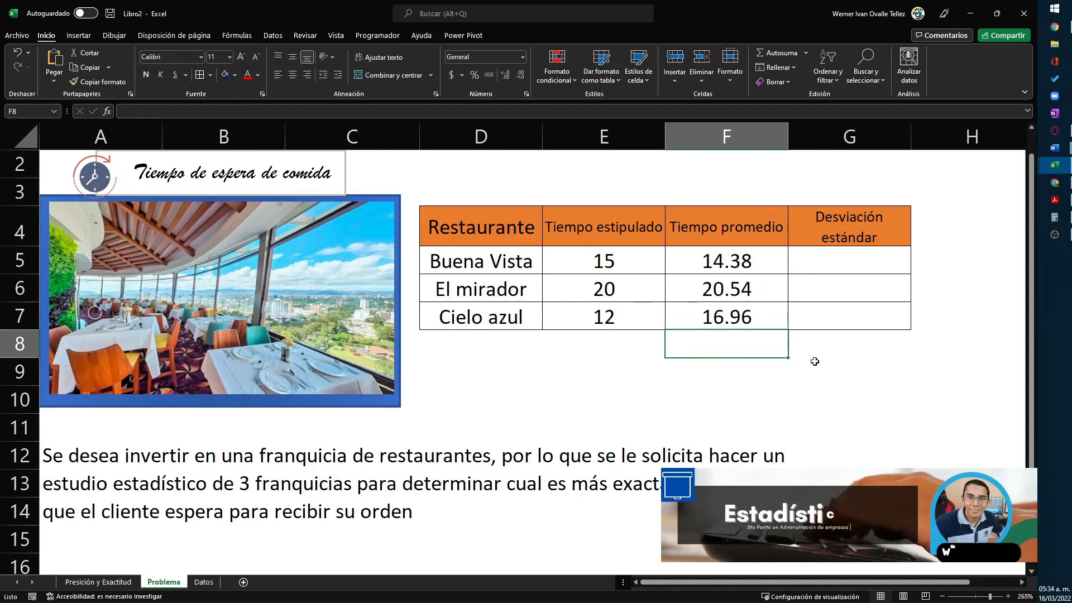
- Compare each restaurant's average time with its stipulated time, and review the precision and accuracy diagram and the problem statement
key(Up)
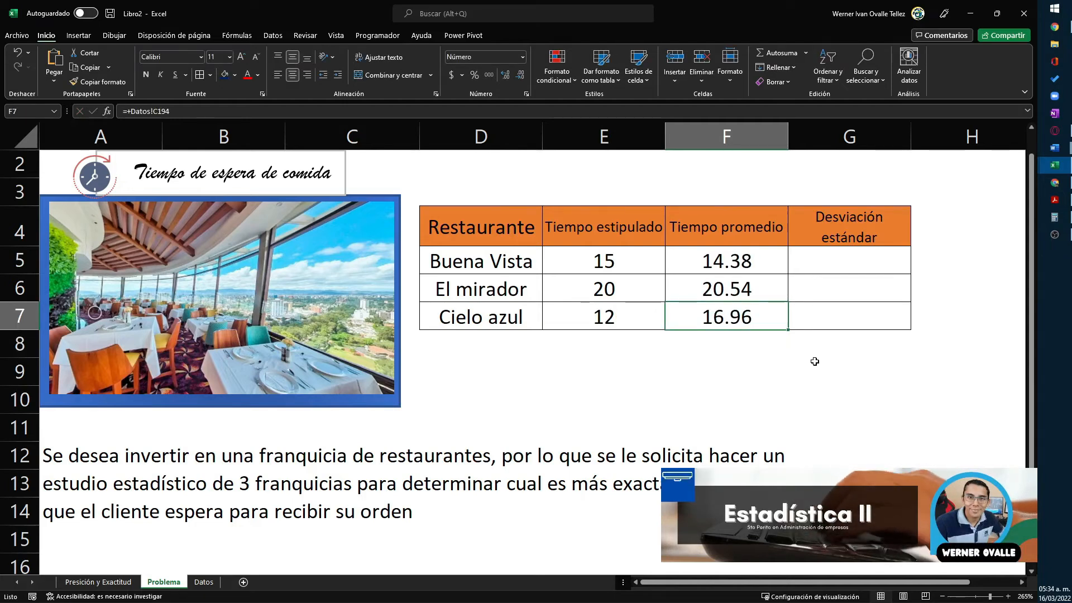
key(Up)
key(Up)
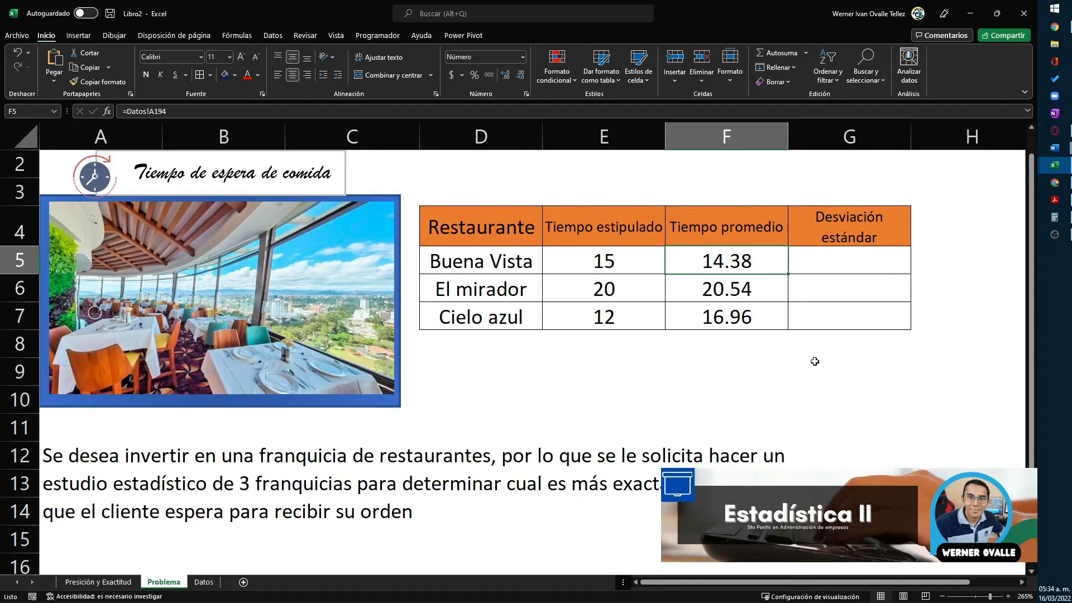
key(Left)
key(Down)
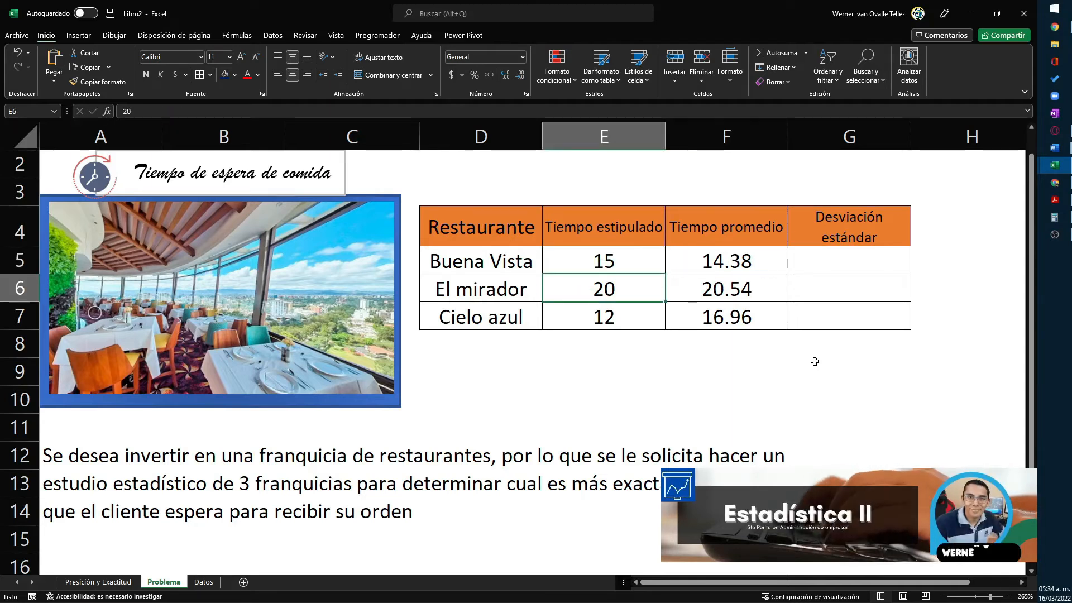
key(Down)
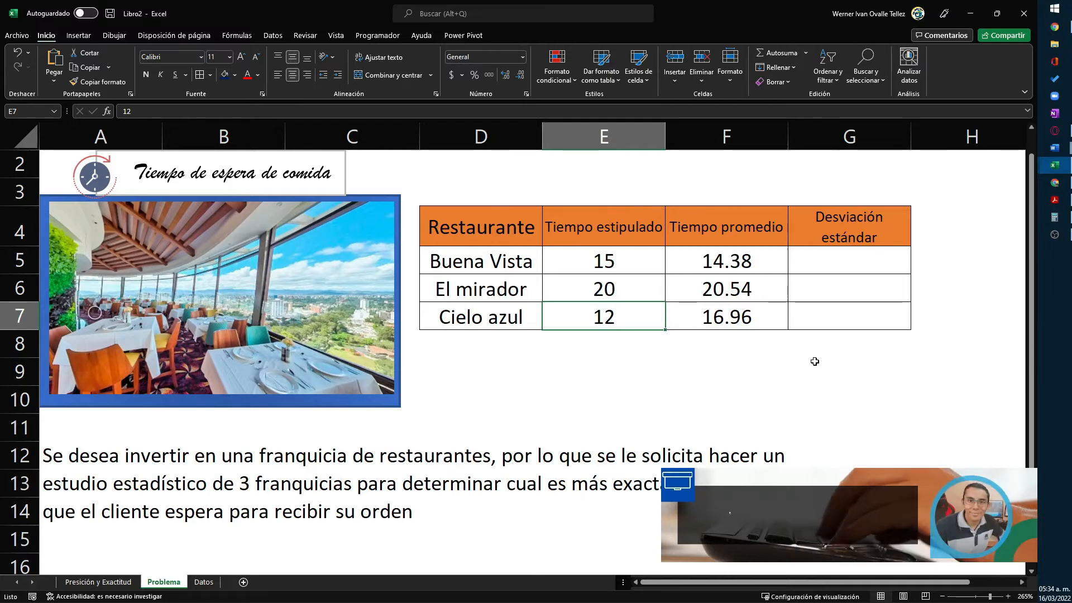
key(ctrl+Page_Up)
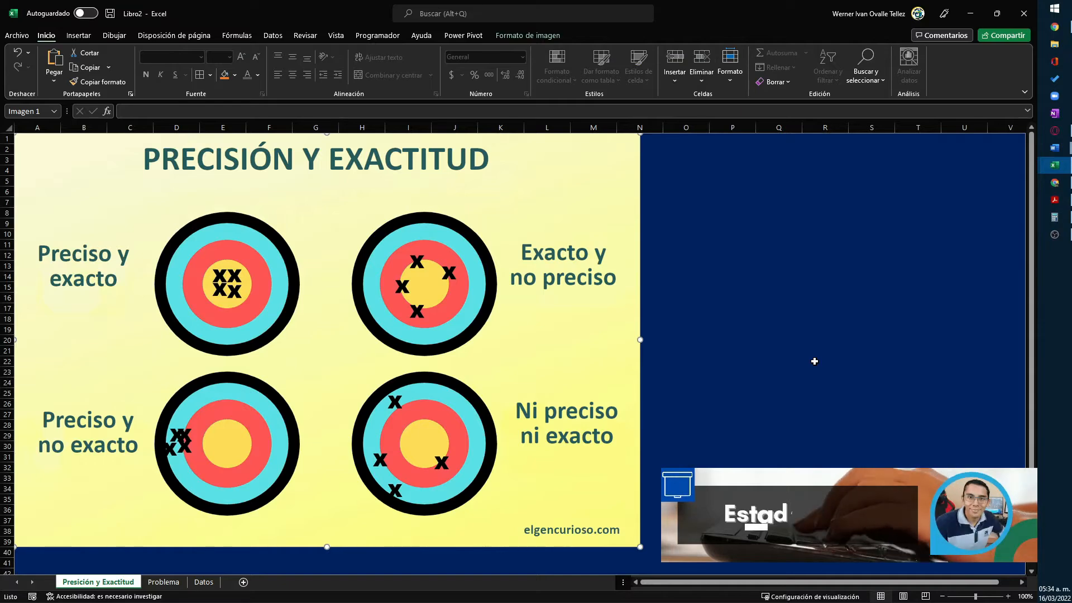
key(ctrl+Page_Down)
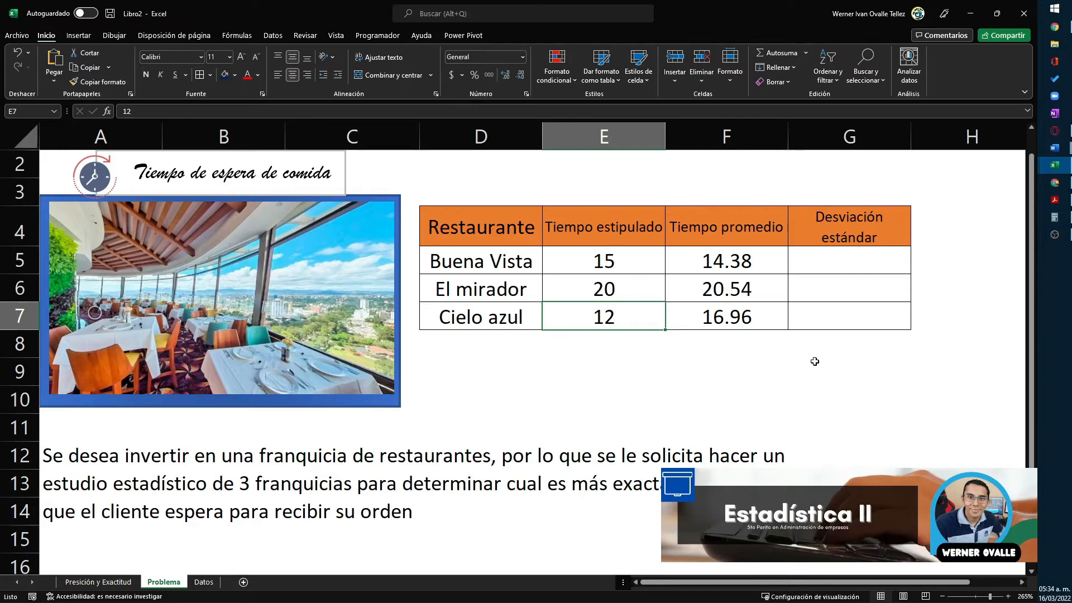
scroll(456, 388, down, 1)
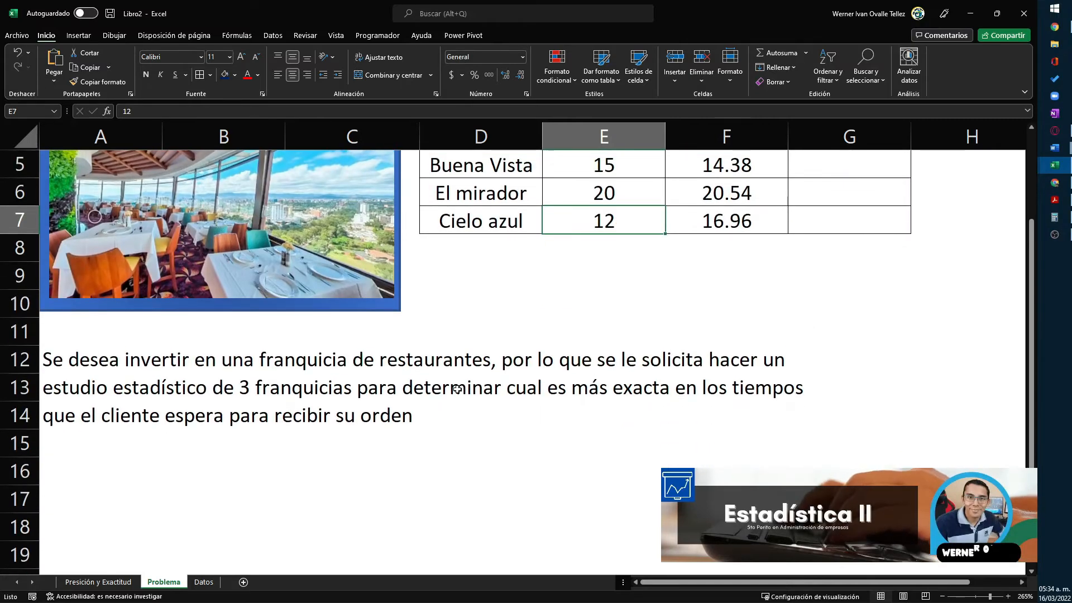
scroll(458, 389, up, 2)
- Begin a sample standard deviation formula with DESVEST.M in cell A195 of the Datos sheet, comparing it with the other deviation functions
key(ctrl+Page_Down)
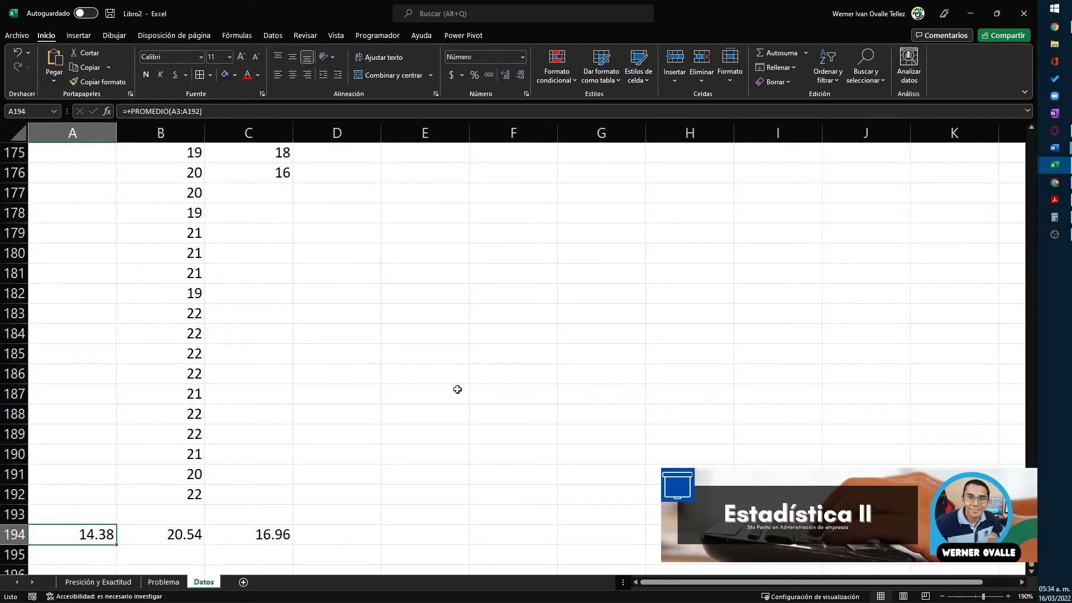
key(Down)
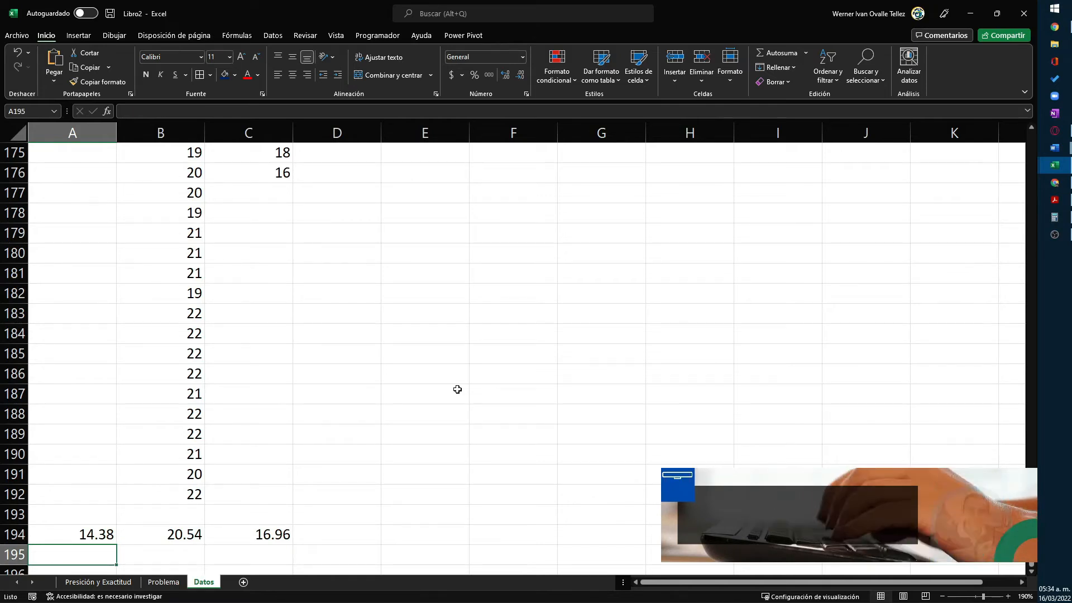
text(+)
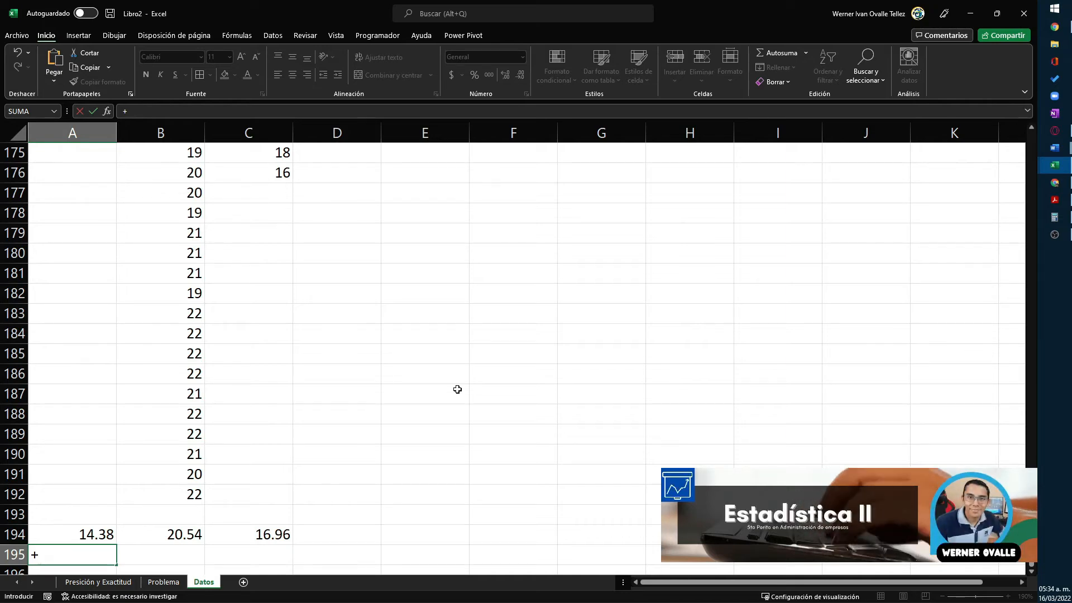
text(desv)
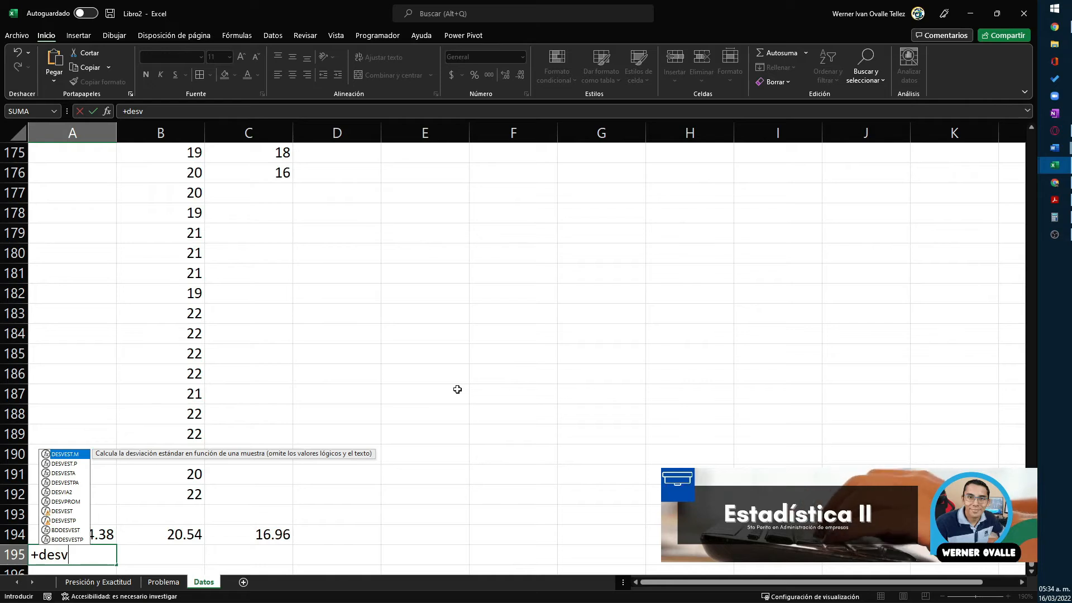
key(Down)
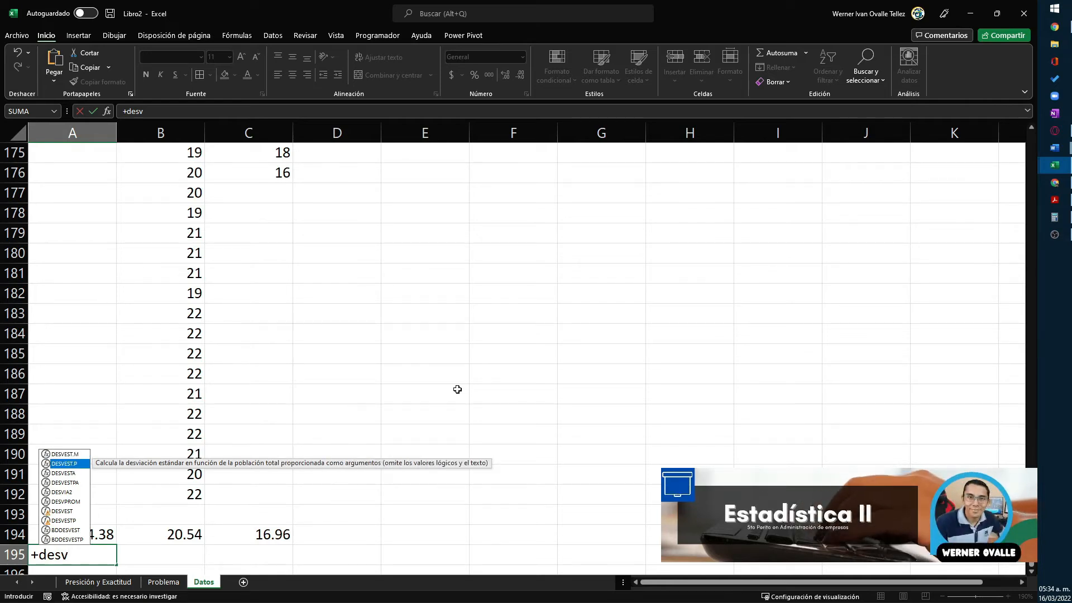
key(Down)
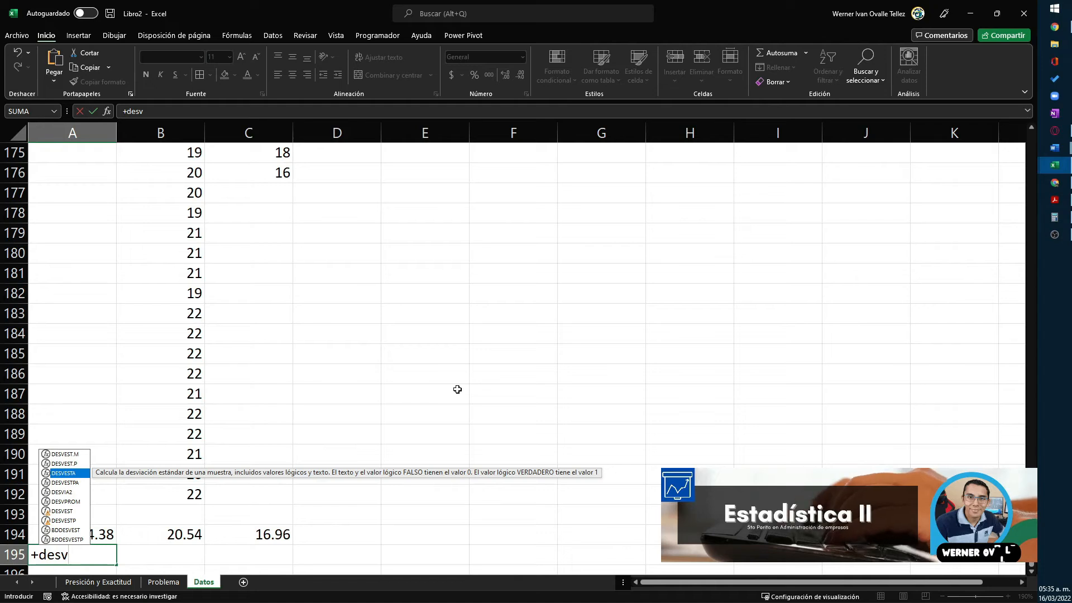
key(Up)
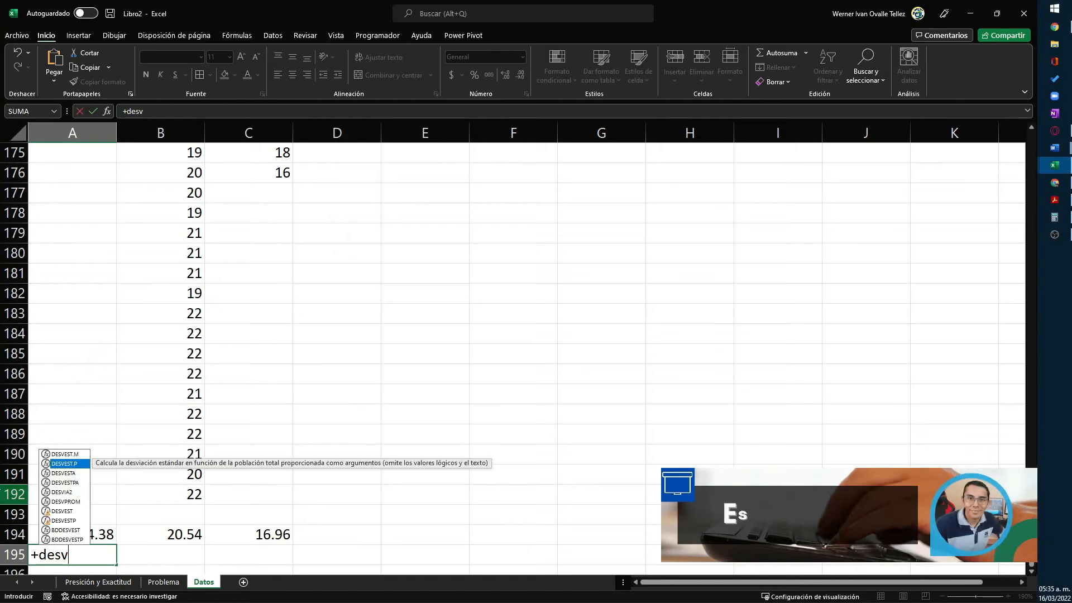
key(Up)
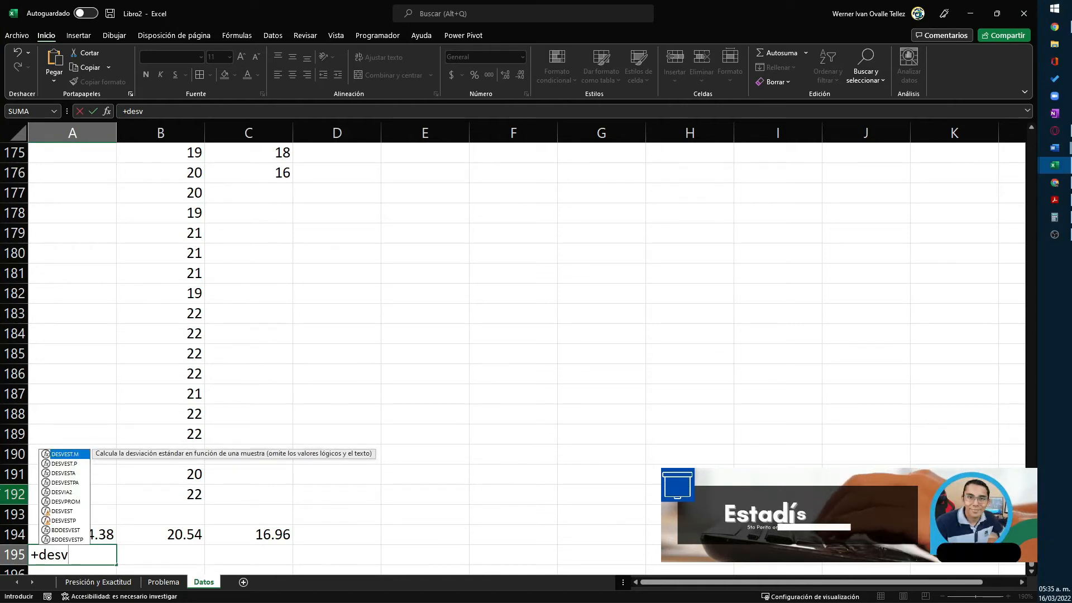
key(Tab)
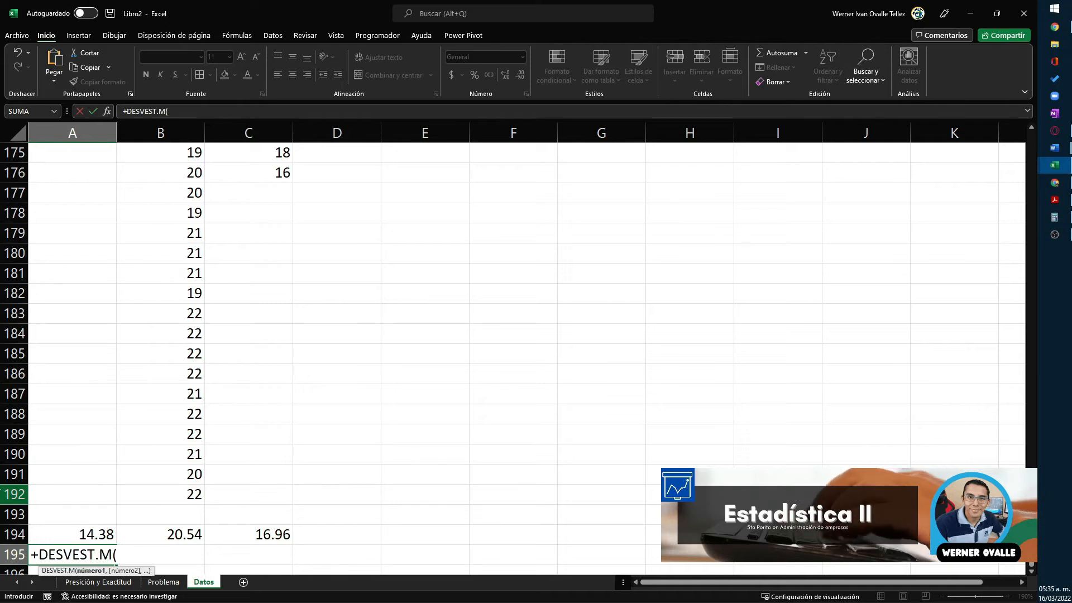
- Complete the DESVEST.M formula in A195 with the Buena Vista waiting times, range A3:A192
key(Up)
key(Up)
key(Up)
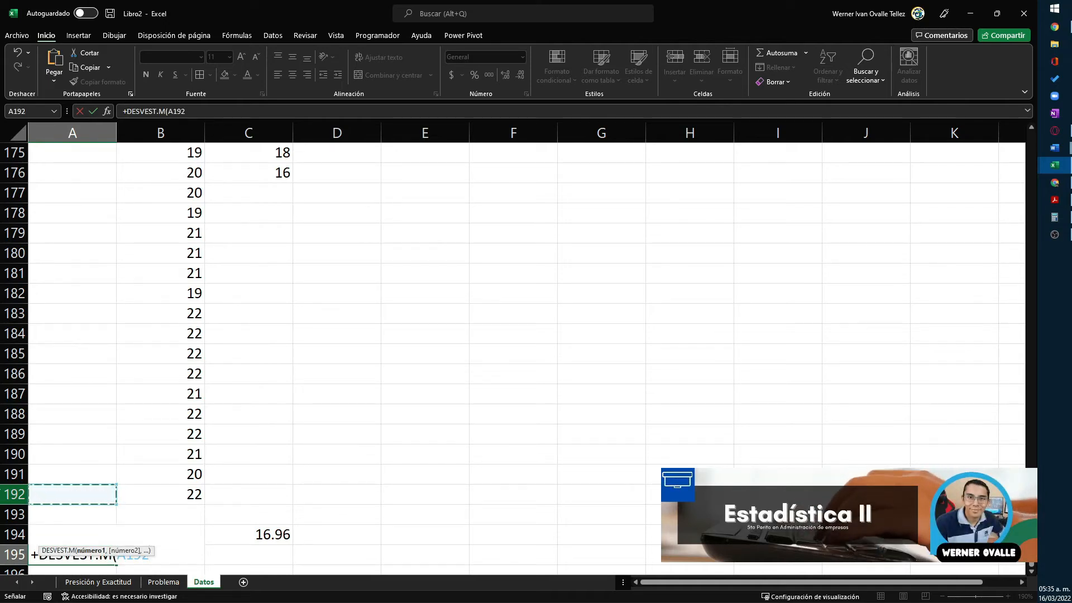
key(ctrl+shift+Up)
key(ctrl+shift+Up)
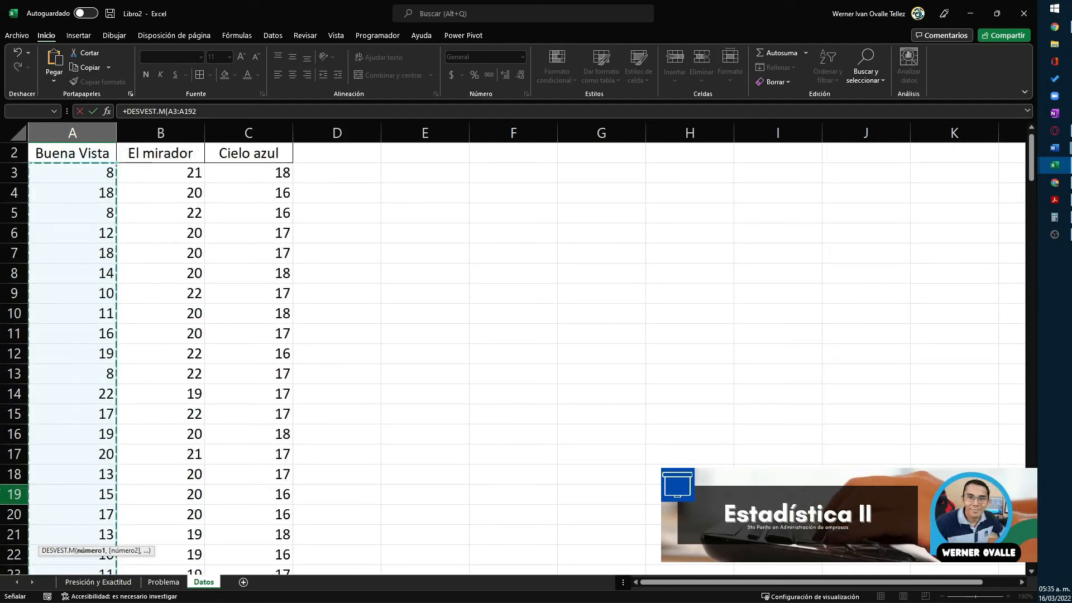
key(Return)
- Copy the standard deviation formula from A195 to B195 and C195 for El mirador and Cielo azul
key(Up)
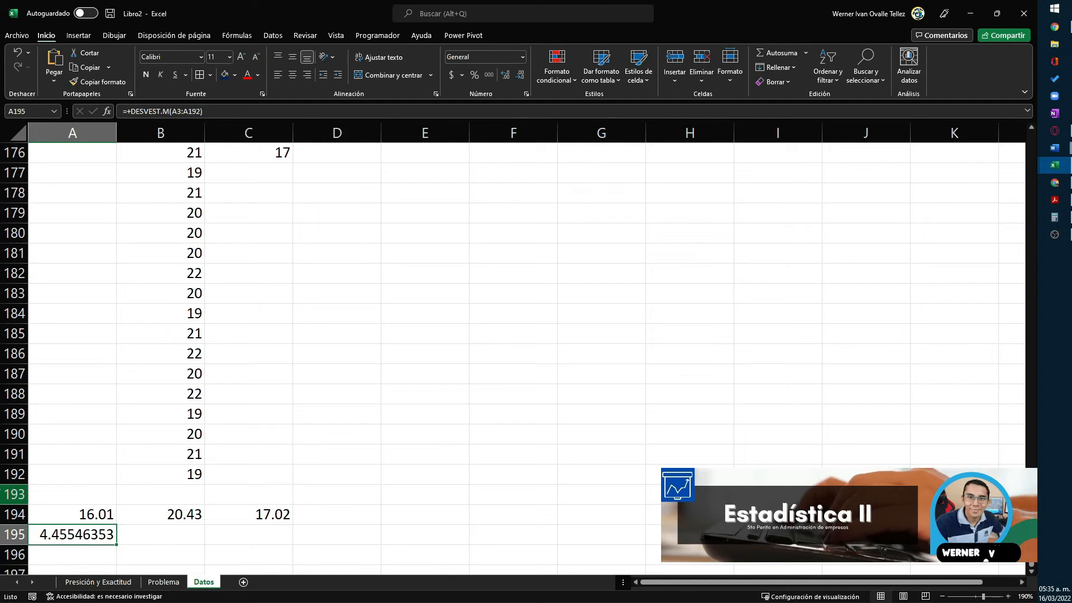
key(ctrl+c)
key(Right)
key(ctrl+v)
key(Right)
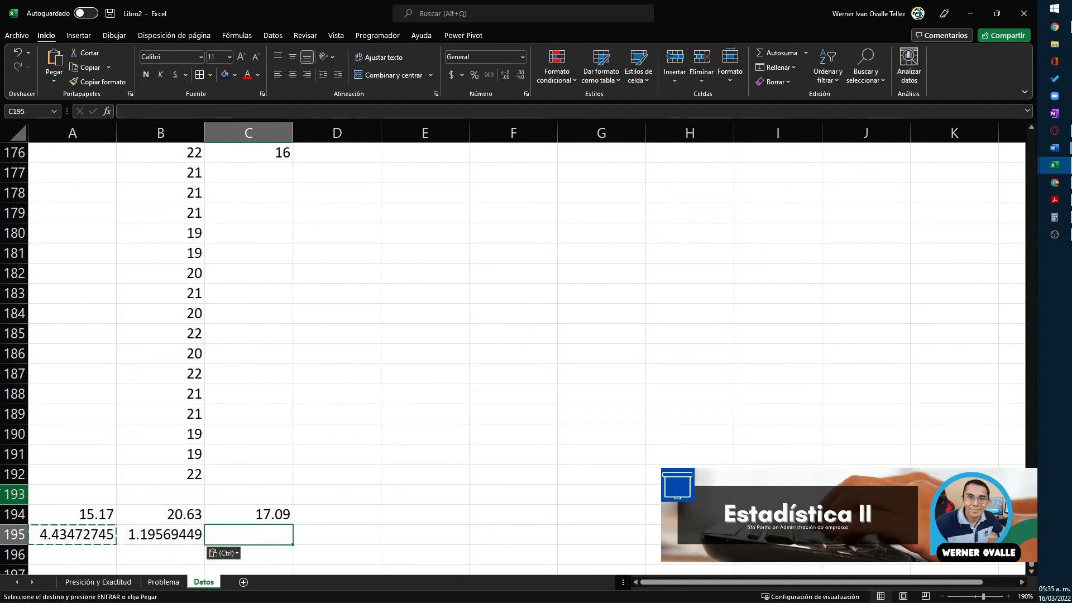
key(ctrl+v)
key(Escape)
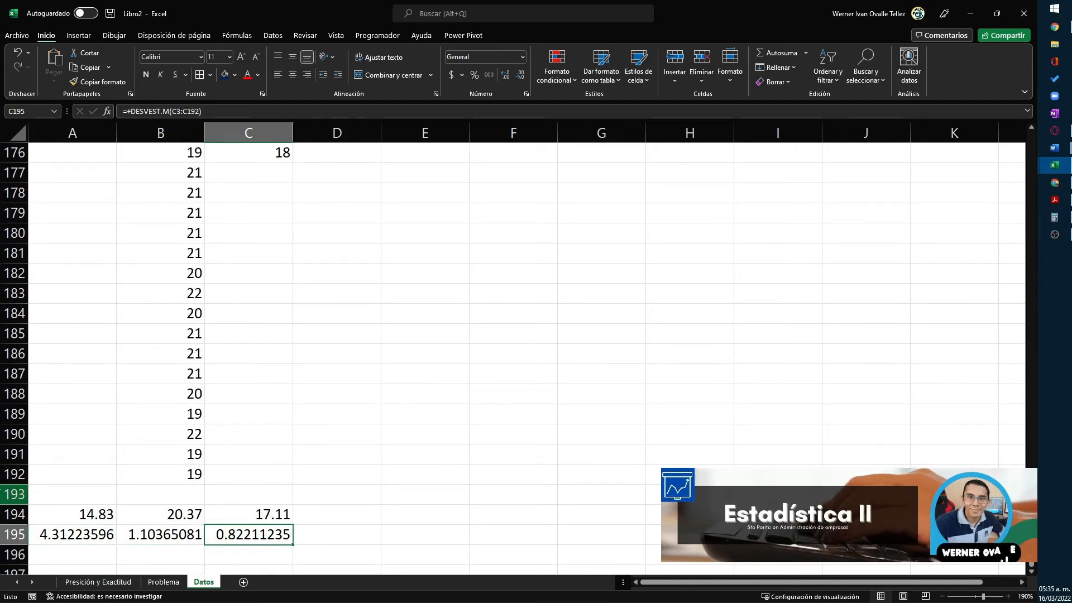
- Reduce the standard deviations in A195:C195 to two decimal places
key(Left)
key(Left)
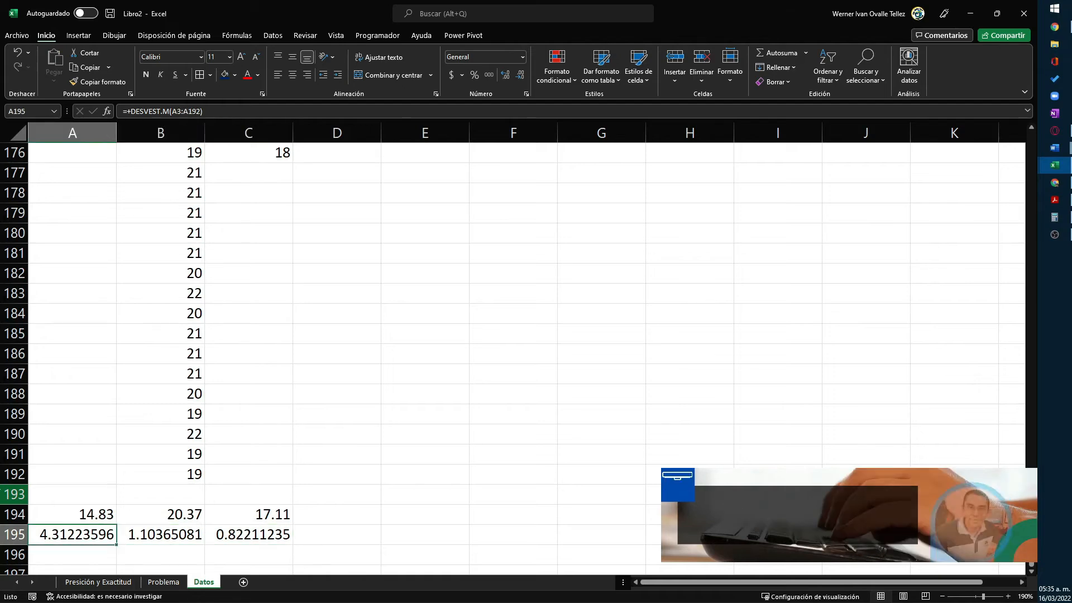
key(shift+Right)
key(shift+Right)
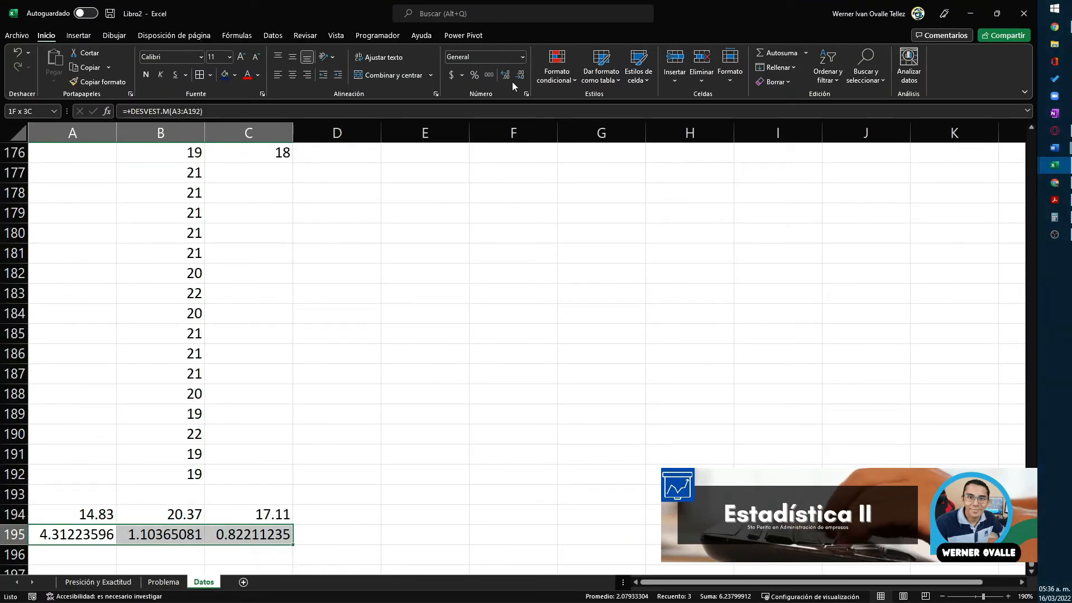
click(519, 76)
click(519, 76)
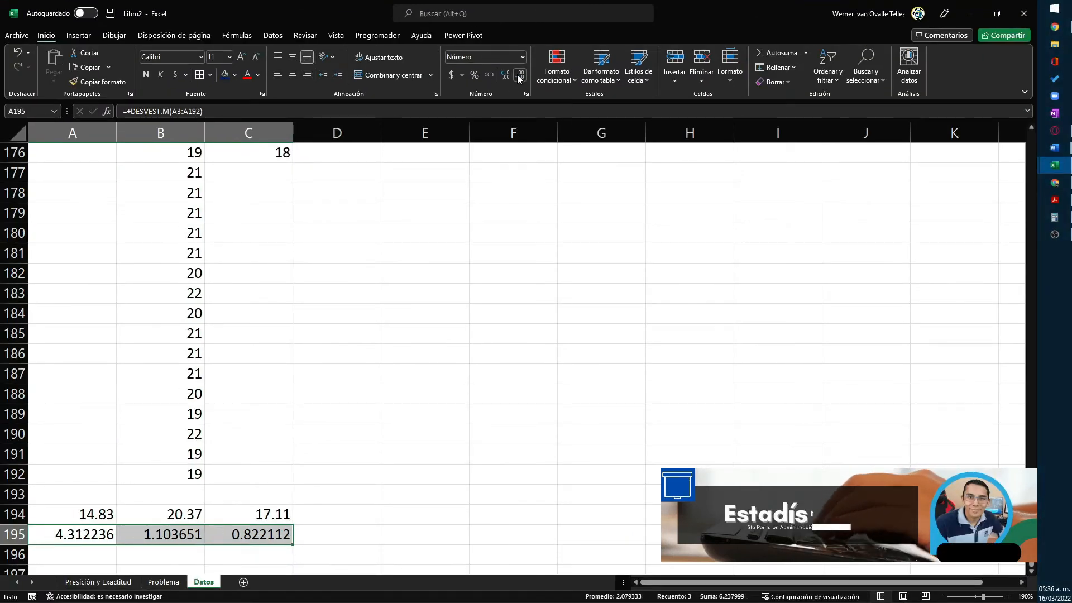
click(519, 76)
click(519, 77)
click(519, 76)
click(519, 76)
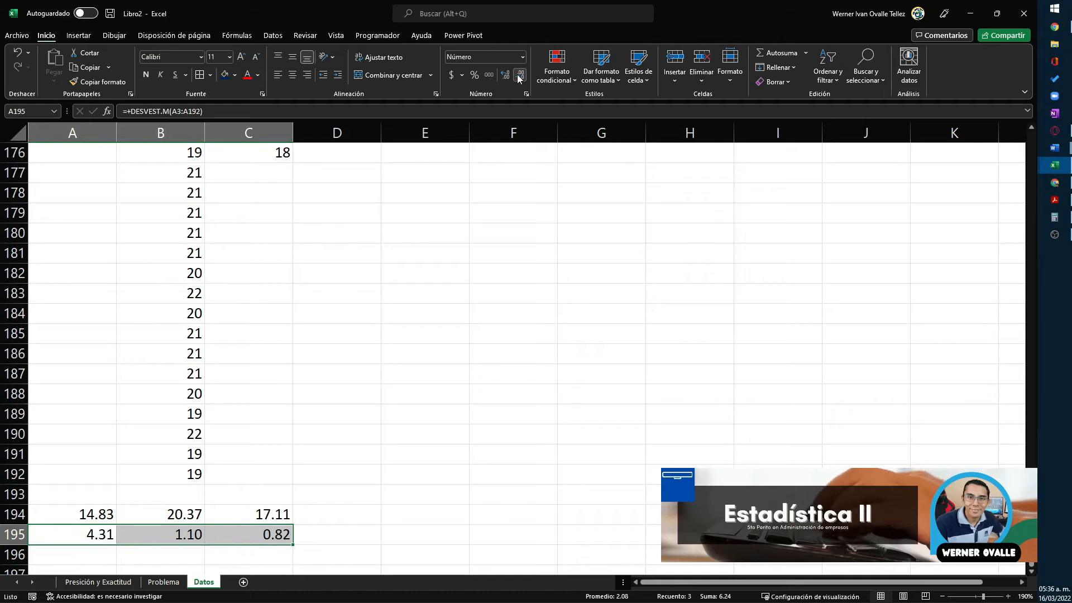
- Reuse the F5 formula text in cell G5 of the Problema sheet for Buena Vista's standard deviation, changing the reference to =Datos!A195
click(353, 517)
click(105, 539)
key(ctrl+Page_Up)
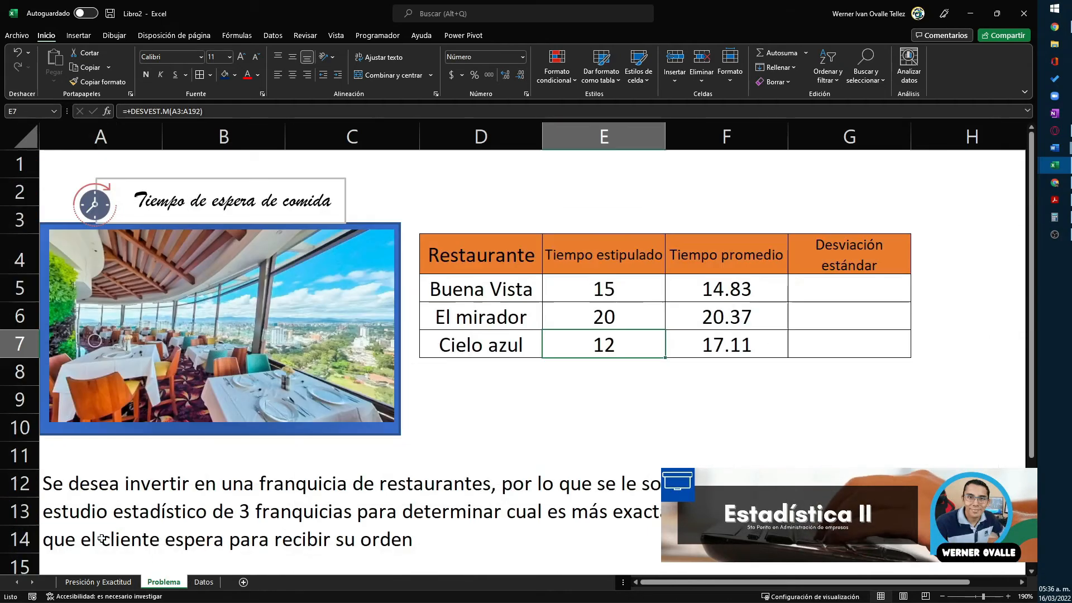
click(774, 298)
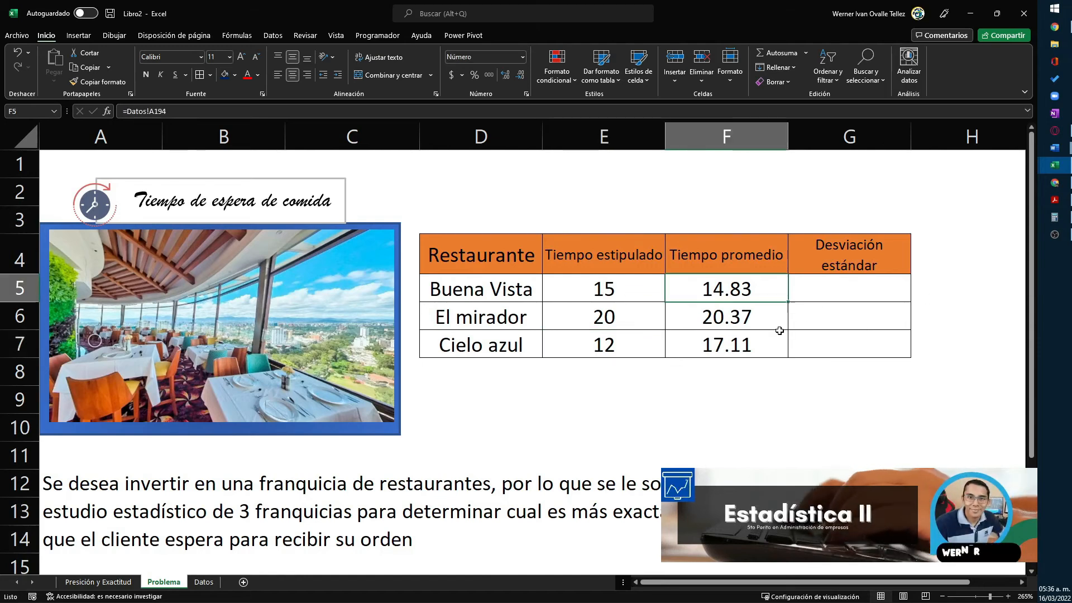
key(F2)
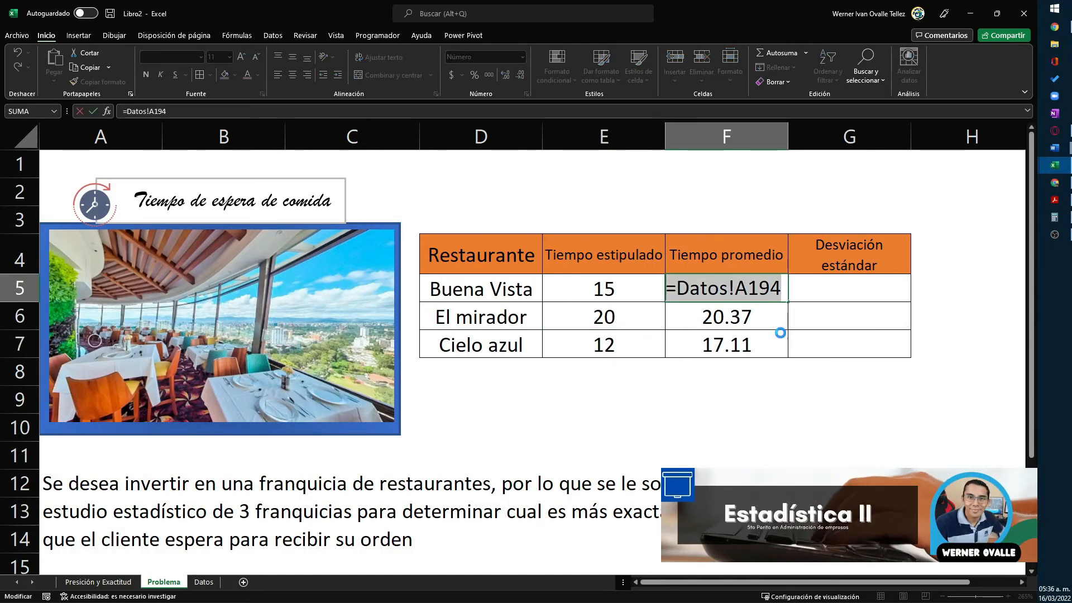
key(Tab)
key(F2)
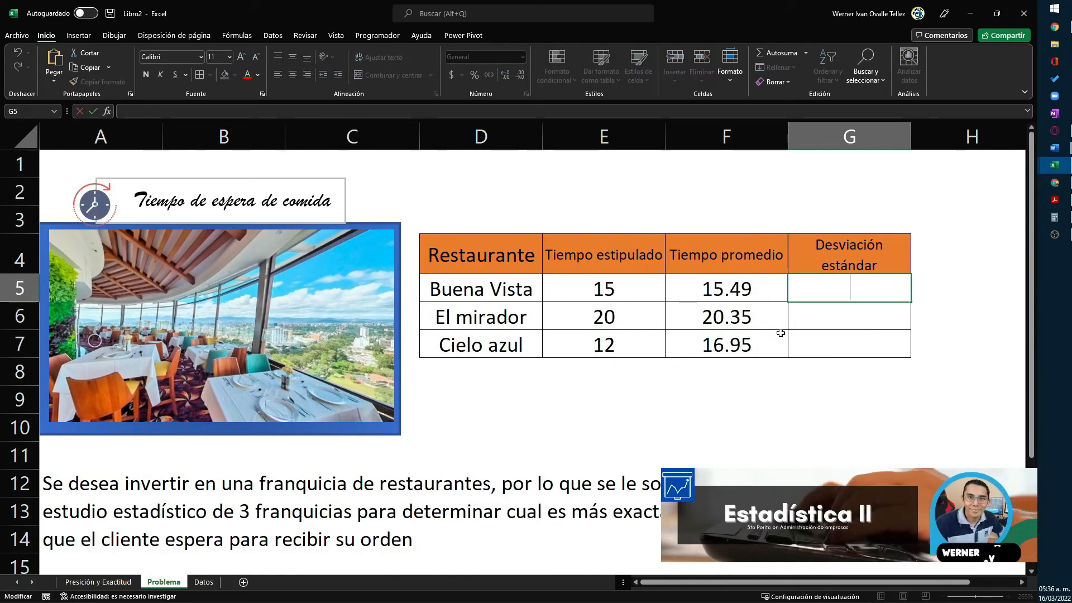
key(ctrl+v)
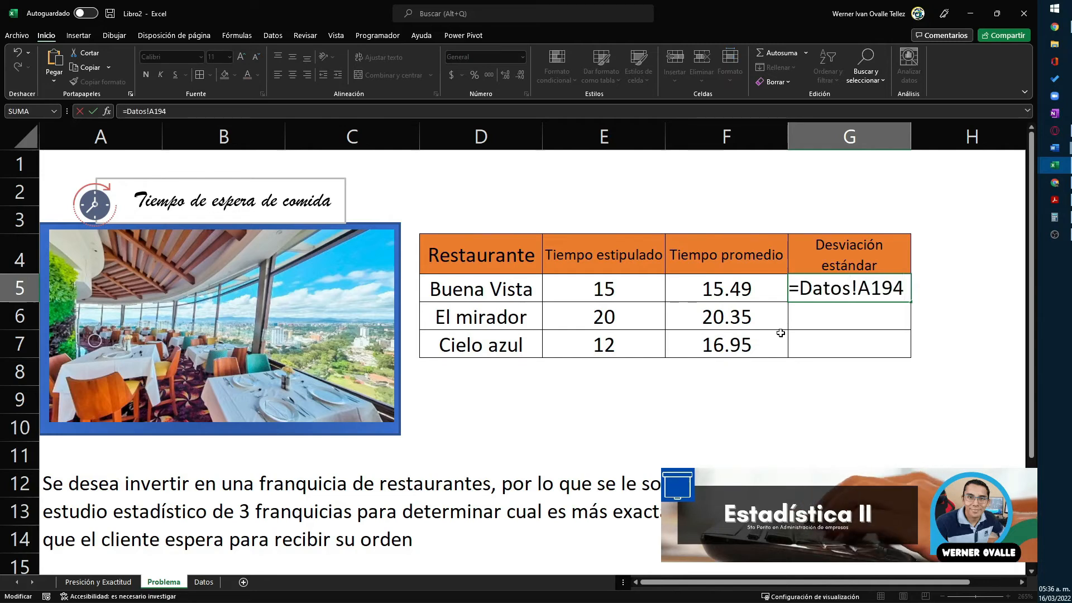
key(ctrl+Return)
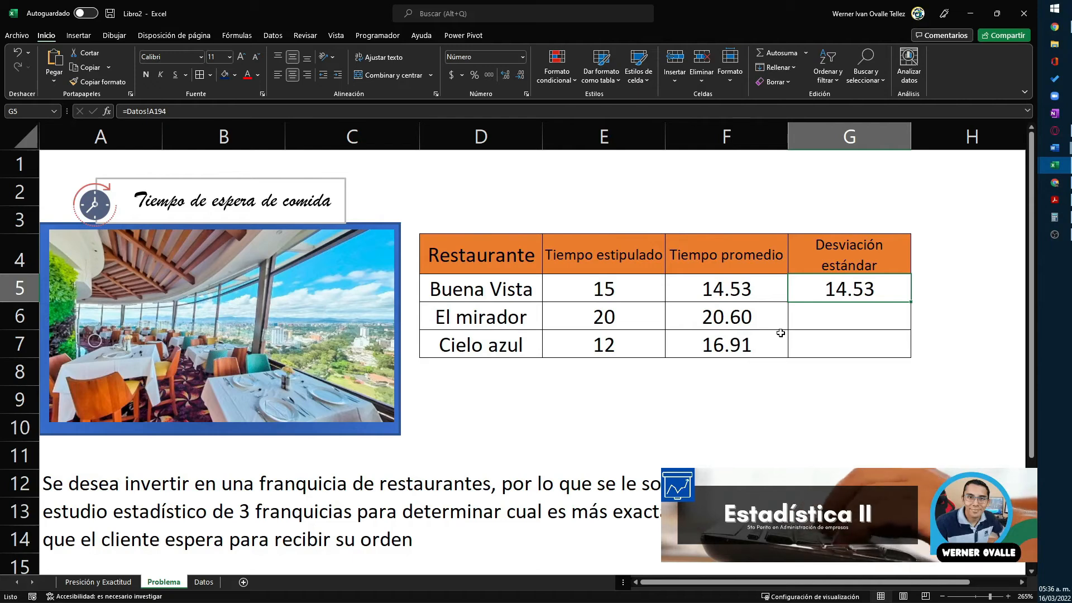
key(F2)
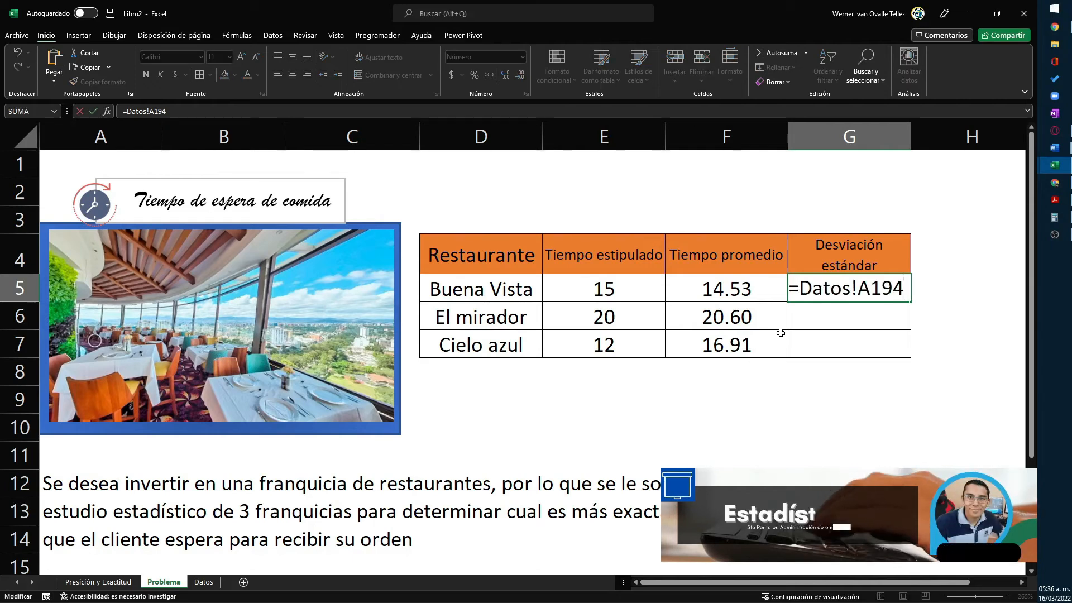
key(BackSpace)
text(5)
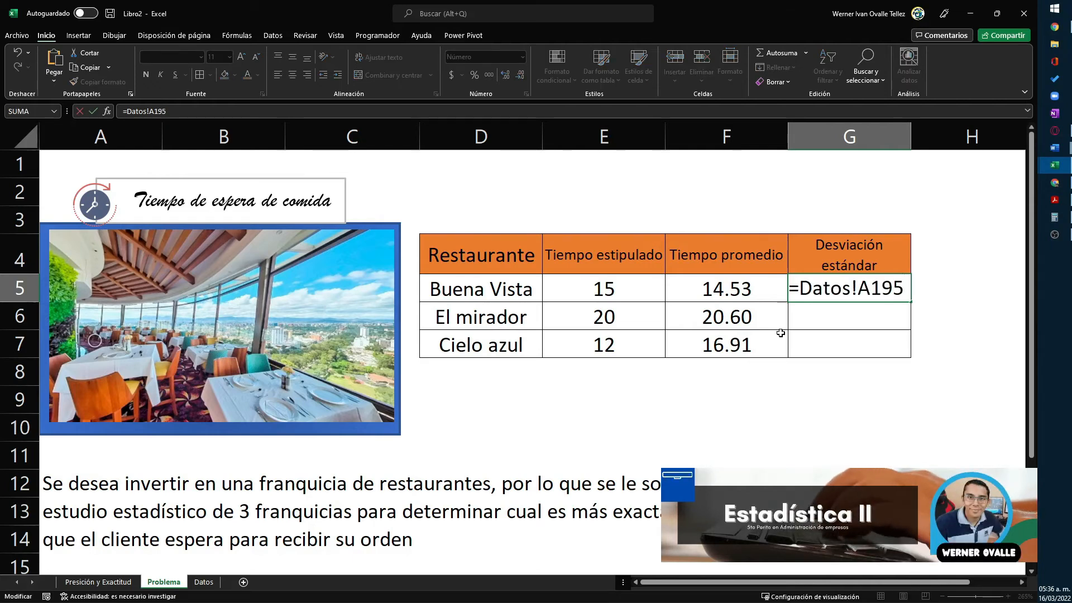
key(Return)
- Reuse the F6 formula text in cell G6 for El mirador's standard deviation, changing the reference to =+Datos!B195
key(Left)
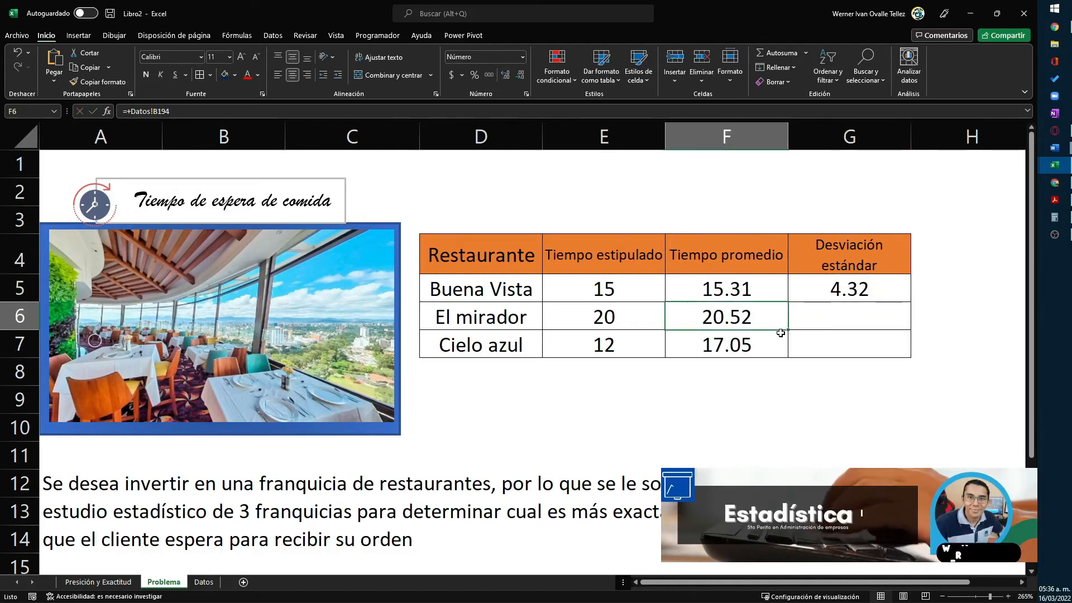
key(ctrl+c)
key(Right)
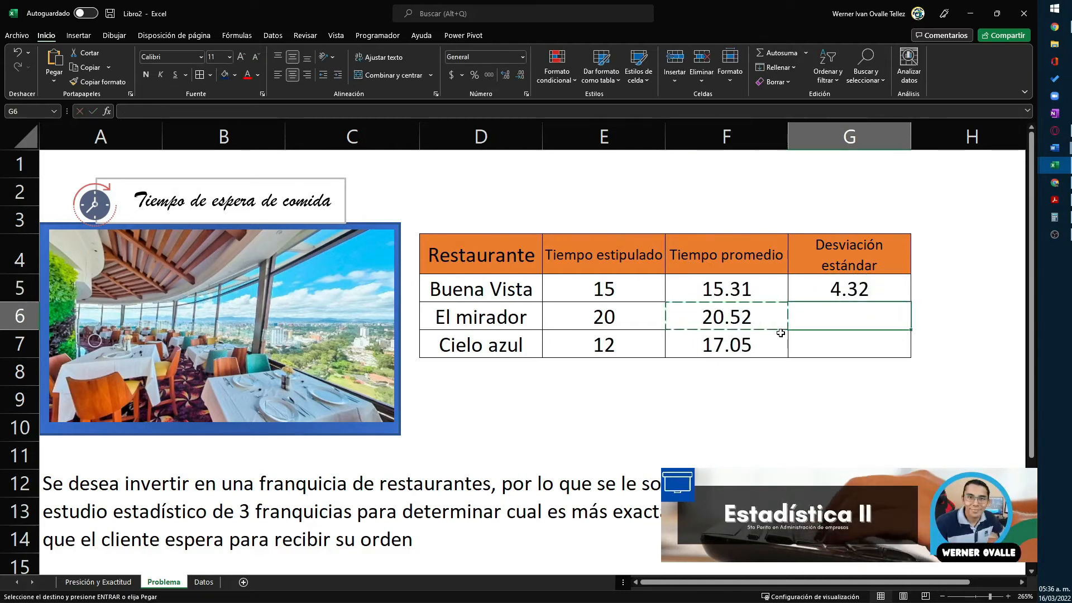
key(Left)
key(F2)
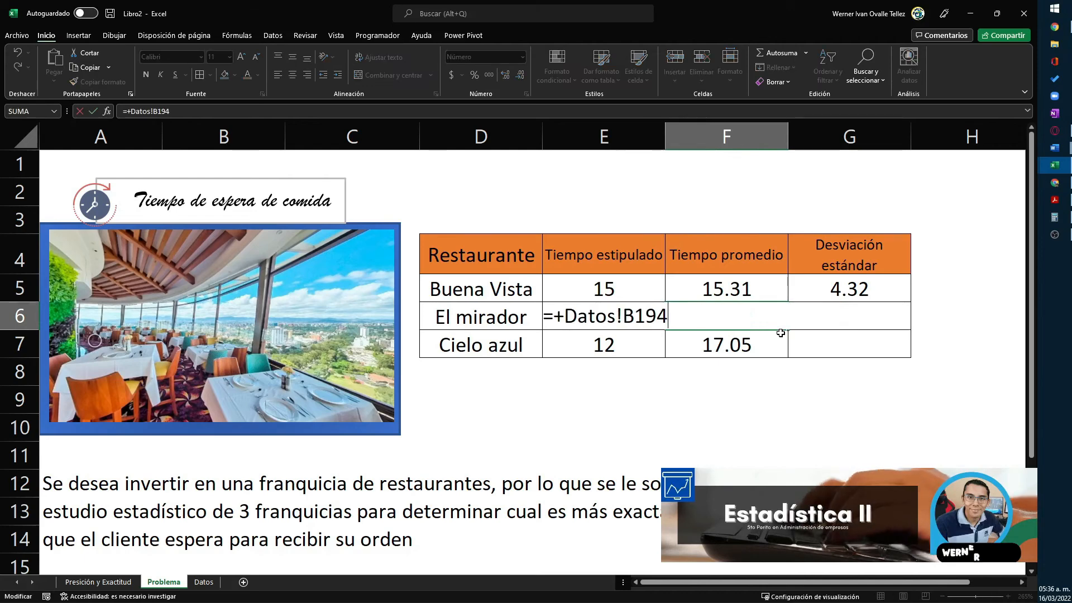
key(shift+Home)
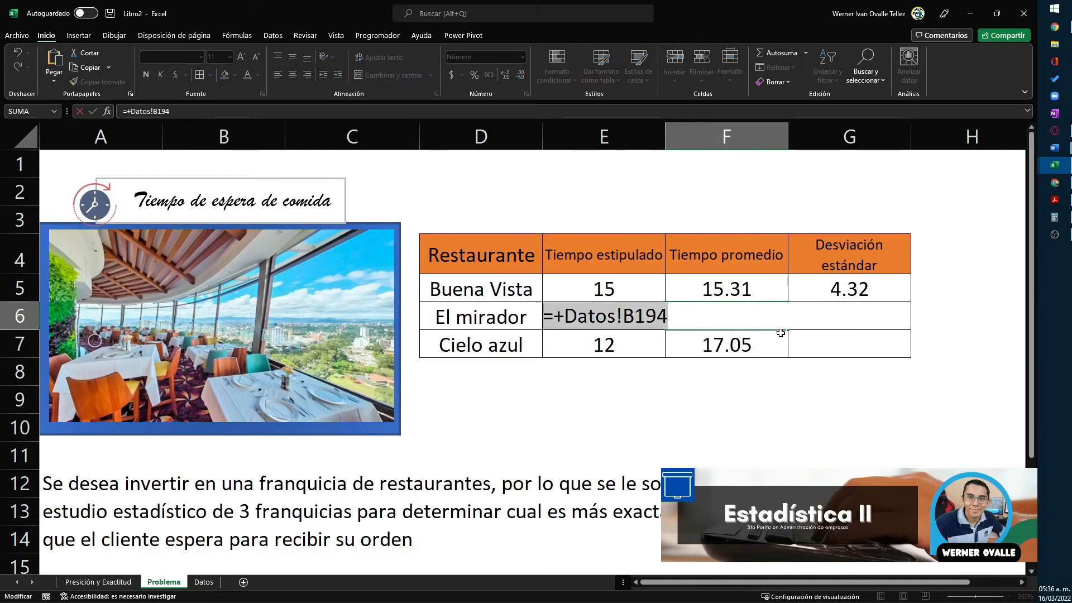
key(ctrl+c)
key(Tab)
key(F2)
key(ctrl+v)
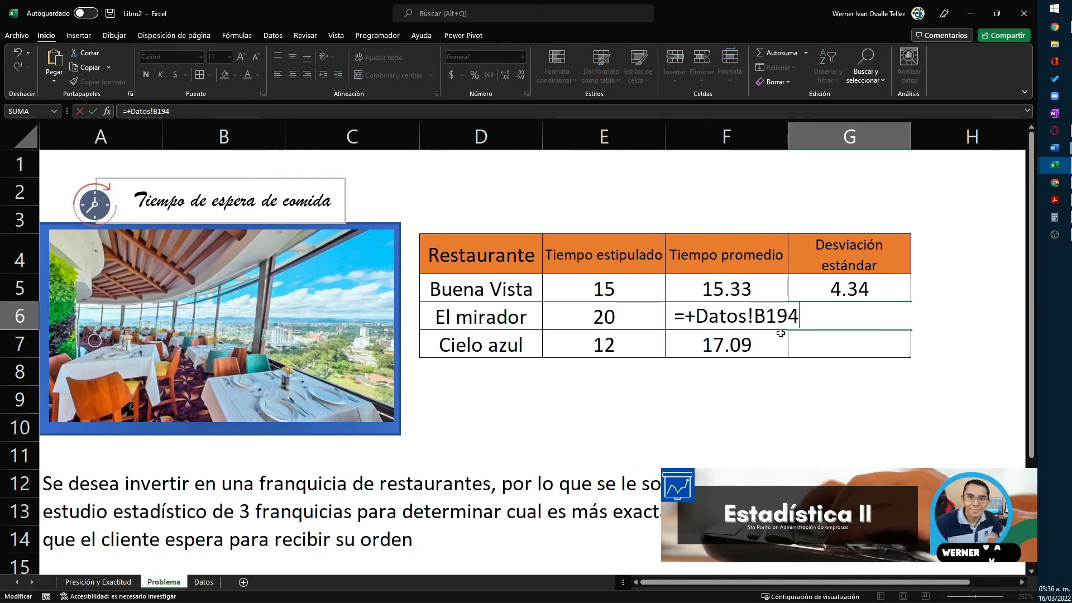
key(Tab)
key(F2)
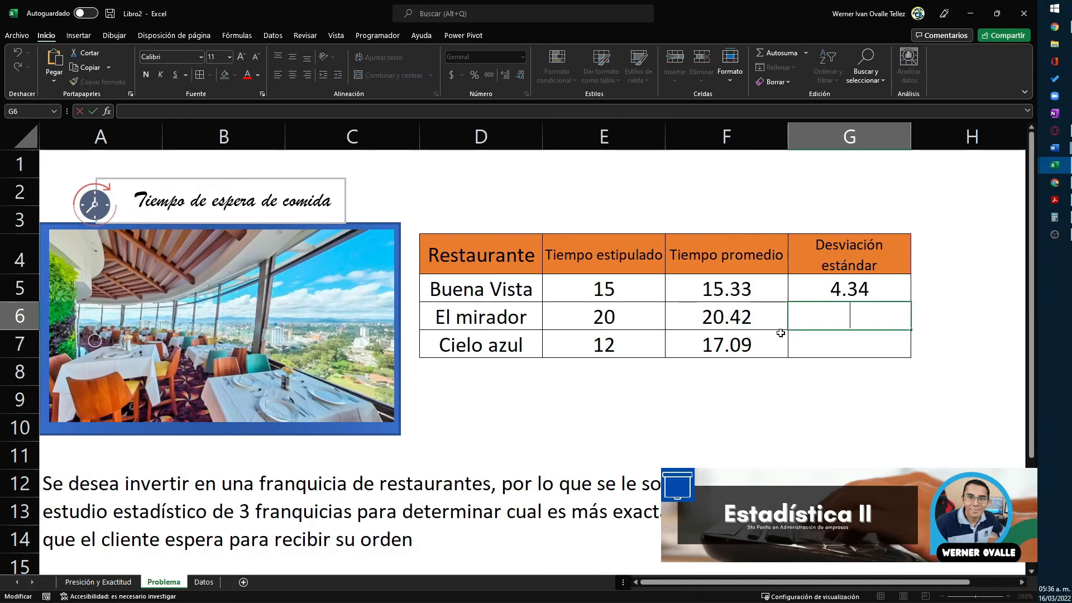
key(ctrl+v)
key(BackSpace)
text(5)
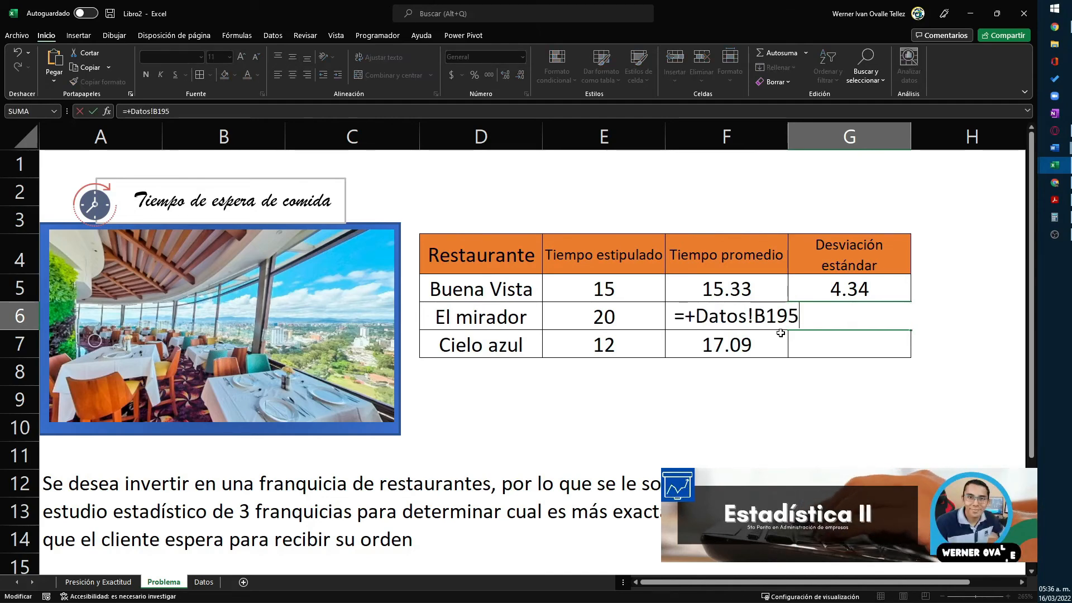
key(Return)
key(ctrl+c)
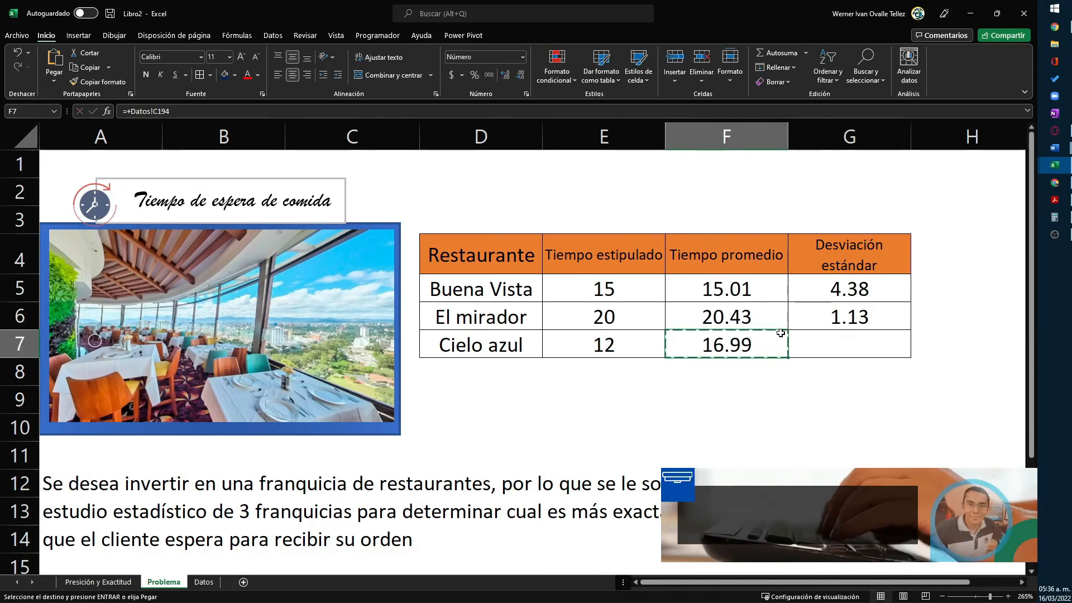
key(Tab)
key(F2)
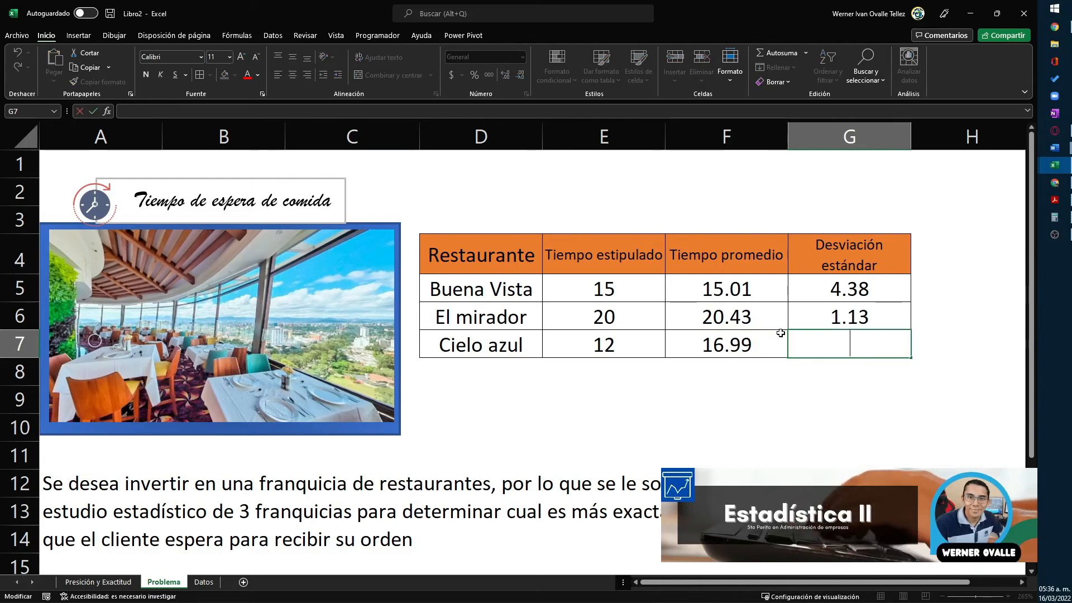
- Reuse the F7 formula text in cell G7 for Cielo azul's standard deviation, changing the reference to =+Datos!C195
double_click(781, 333)
key(shift+Home)
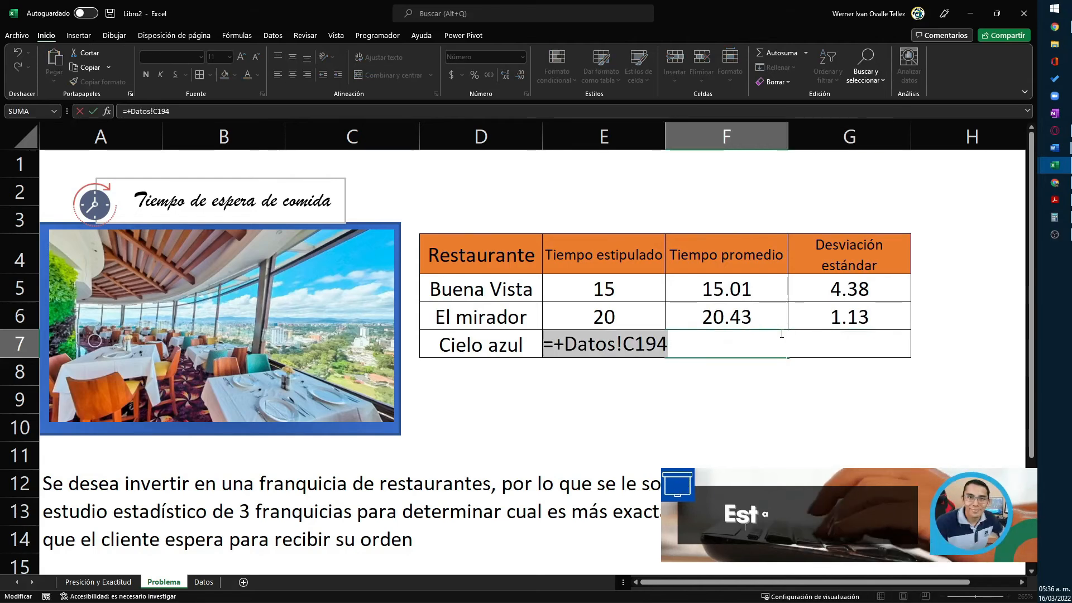
key(ctrl+c)
key(Return)
key(Up)
key(Tab)
key(F2)
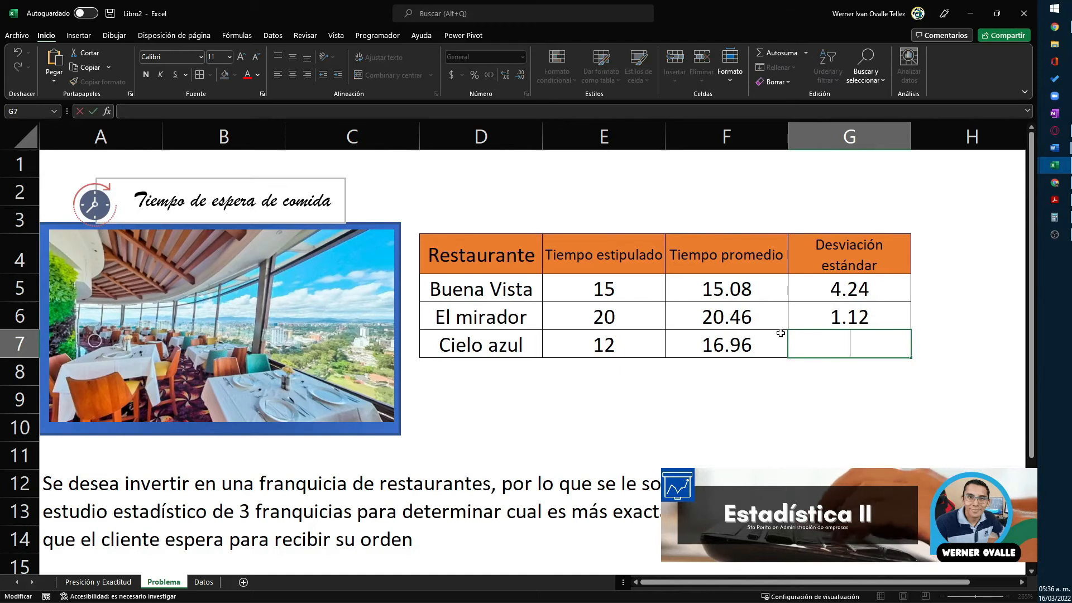
key(ctrl+v)
key(BackSpace)
text(5)
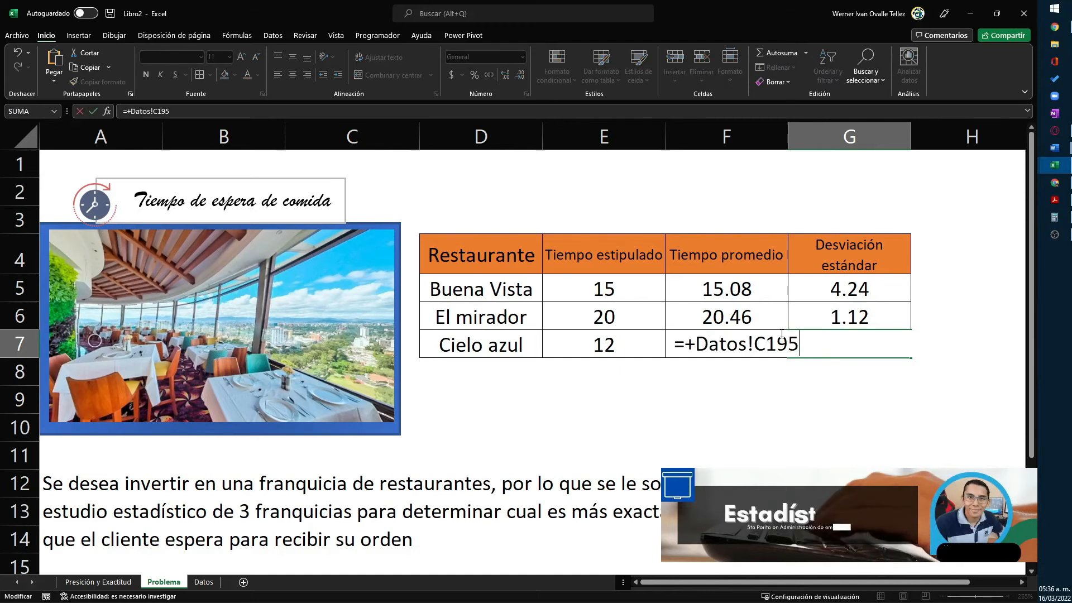
key(Return)
- Review the average times and standard deviations in the summary table together with the problem statement below it
key(Left)
key(Up)
key(Up)
key(Up)
key(Up)
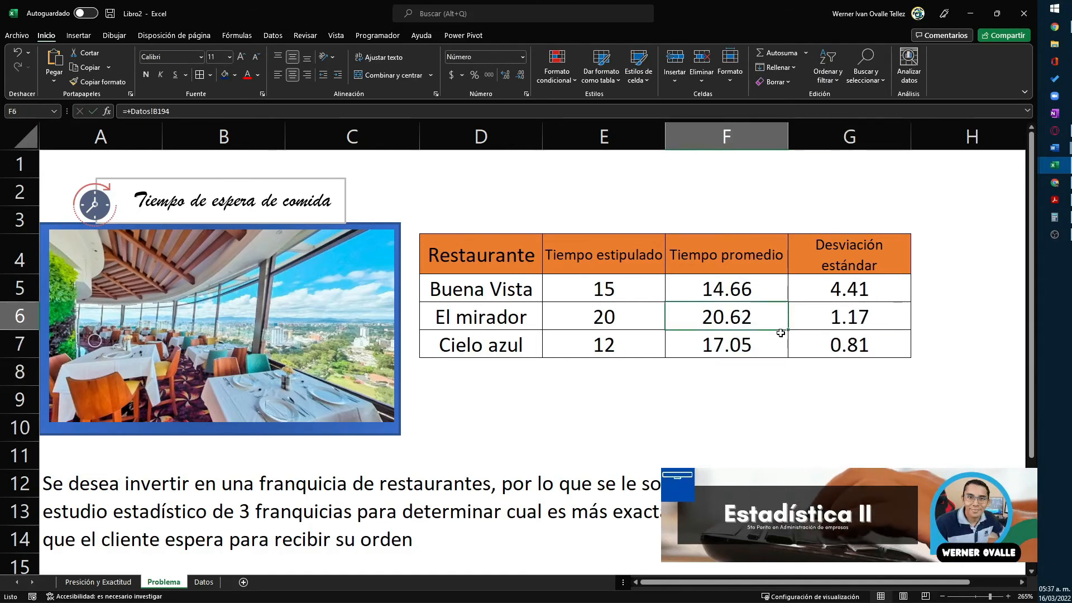
key(Down)
key(Right)
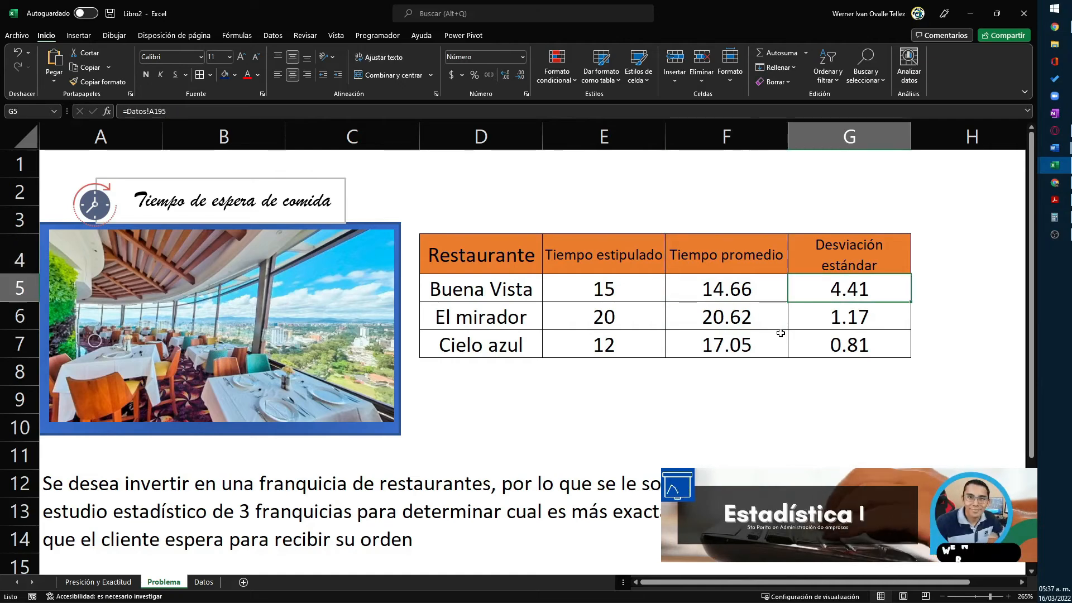
scroll(781, 392, down, 1)
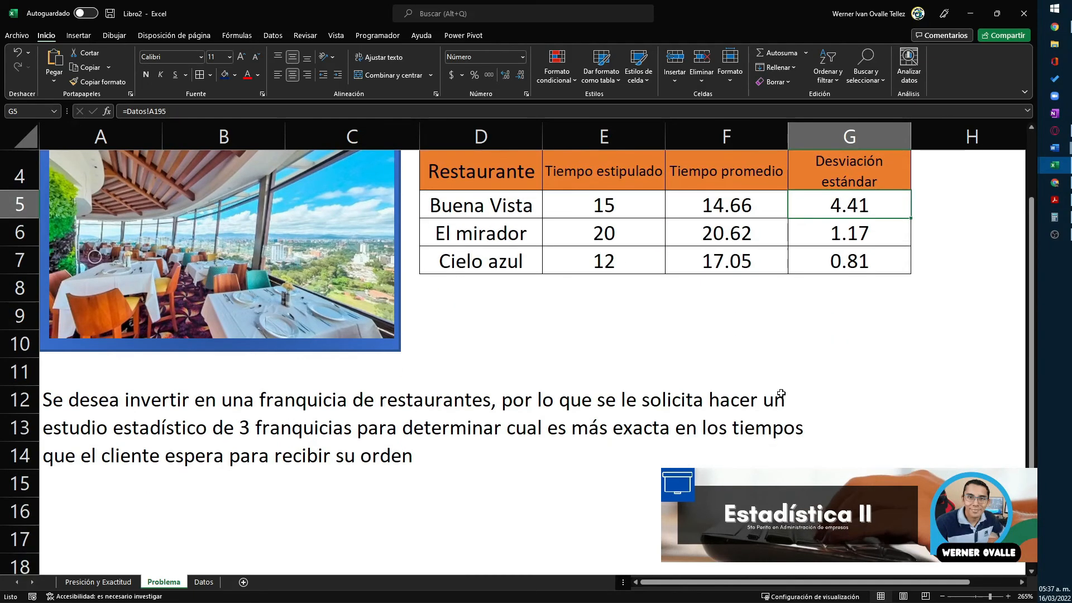
scroll(782, 394, up, 1)
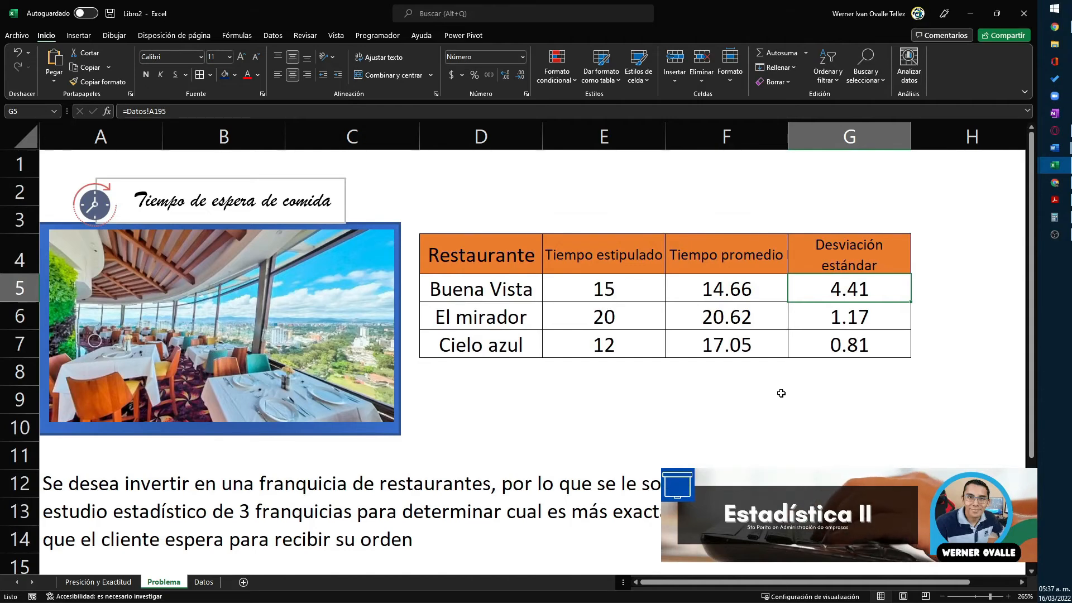
- Recalculate the workbook several times to examine how the summary table's averages and standard deviations vary
key(F9)
key(F9)
key(F9)
key(F9)
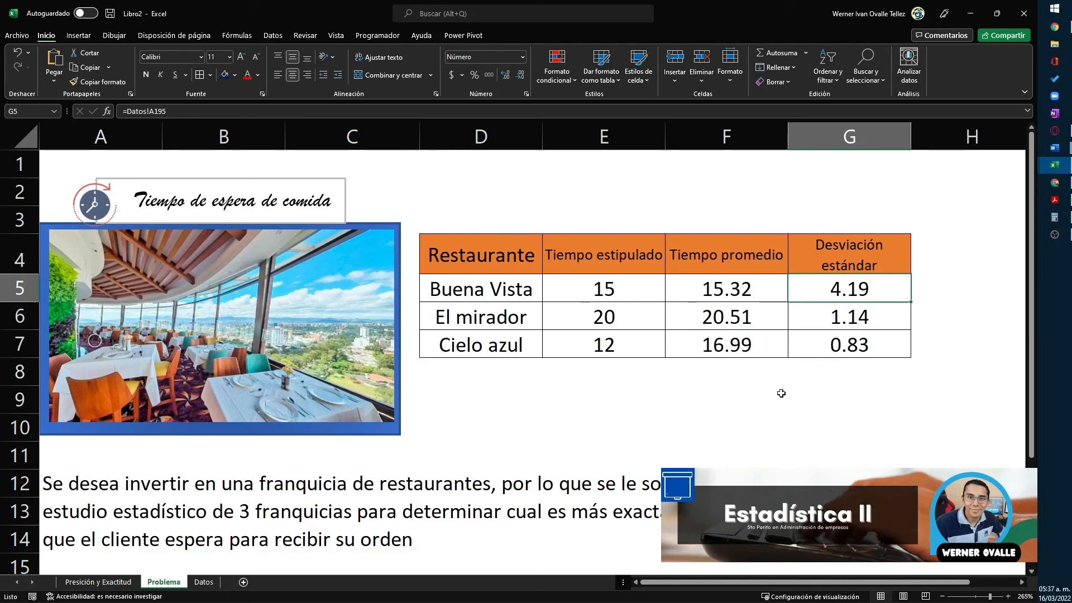
- Recalculate the waiting times on the Datos sheet several times and examine the random-number formula in A3
key(ctrl+bracketleft)
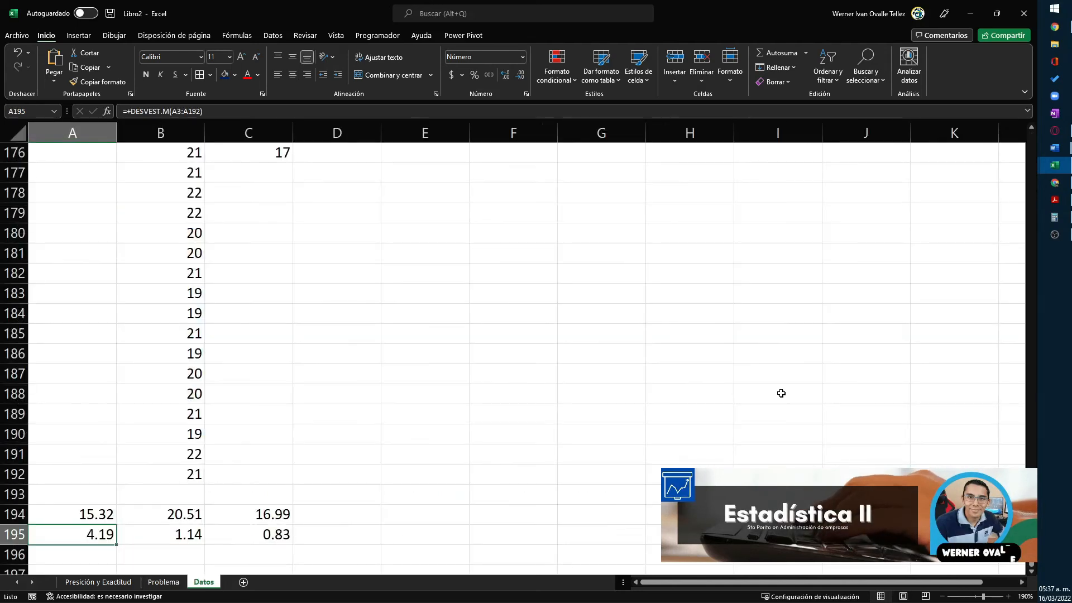
scroll(726, 385, up, 20)
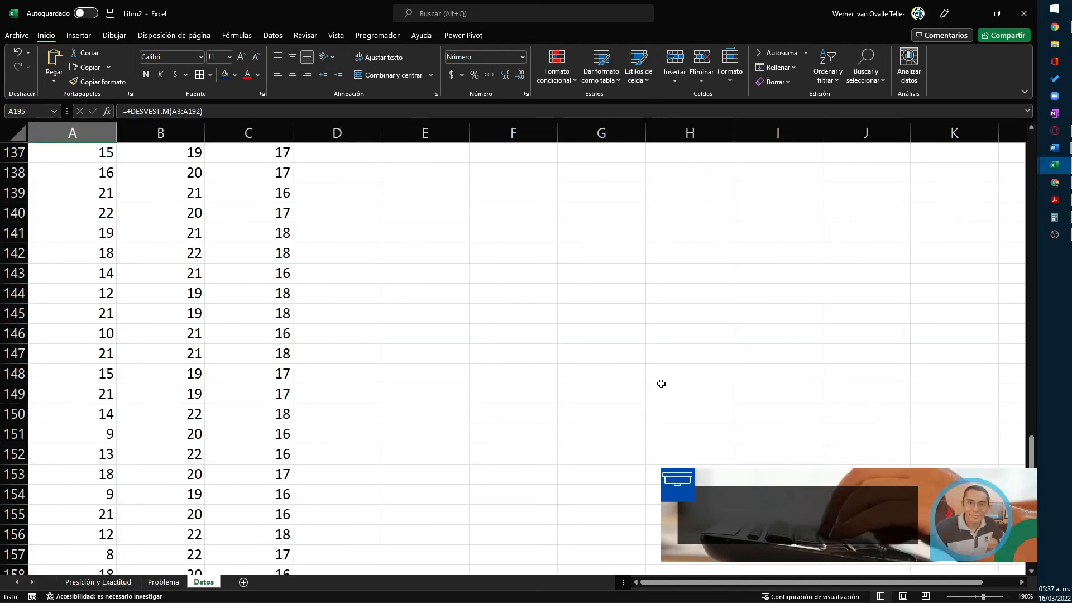
scroll(322, 313, up, 20)
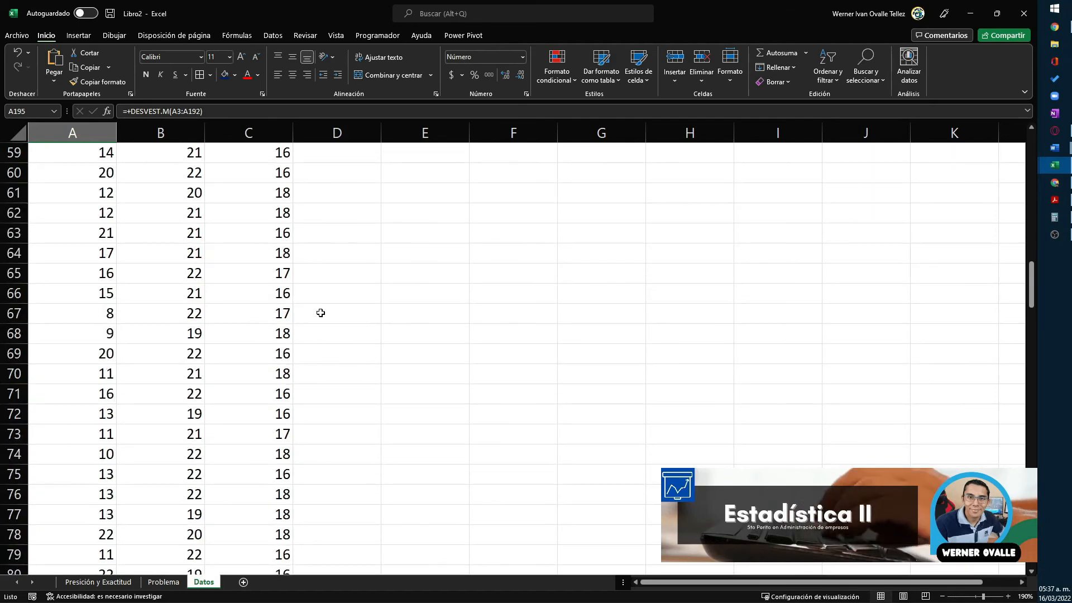
scroll(225, 283, up, 13)
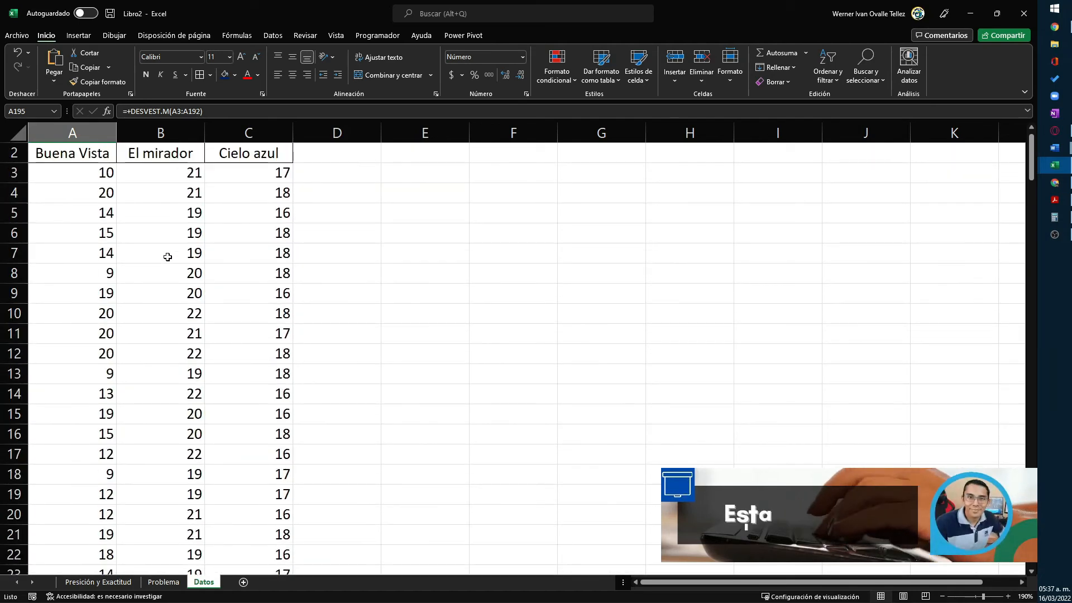
click(167, 257)
key(ctrl+Up)
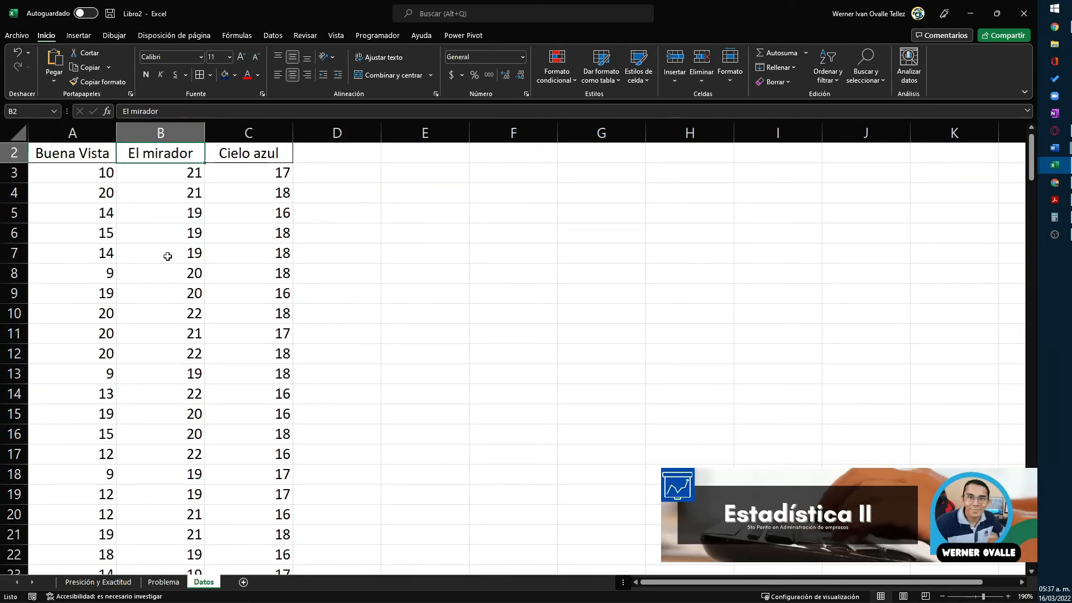
key(ctrl+Home)
key(F9)
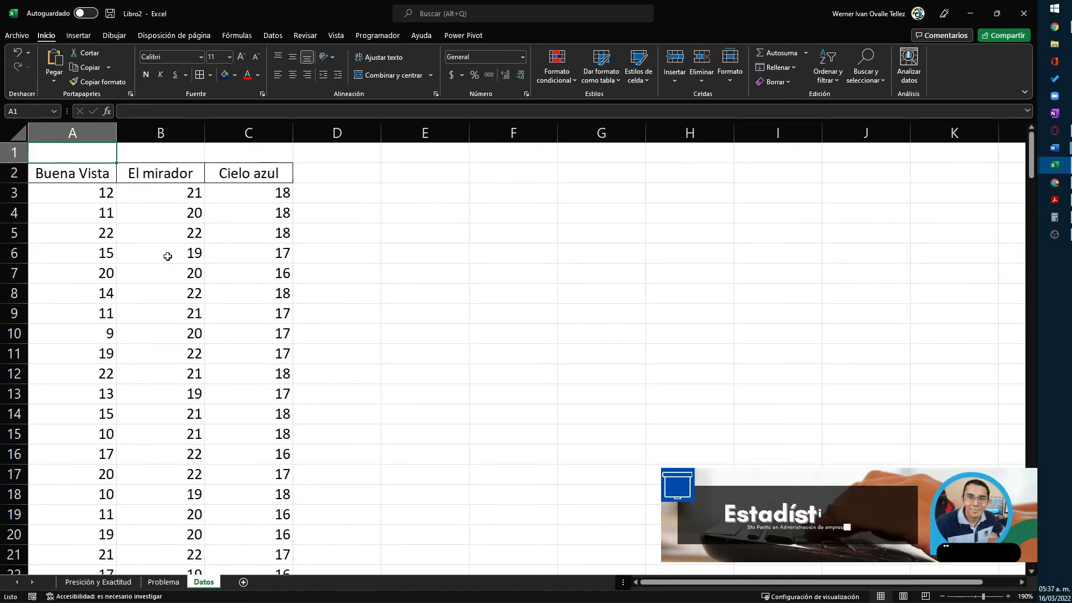
key(F9)
key(F9)
key(F9)
key(F9)
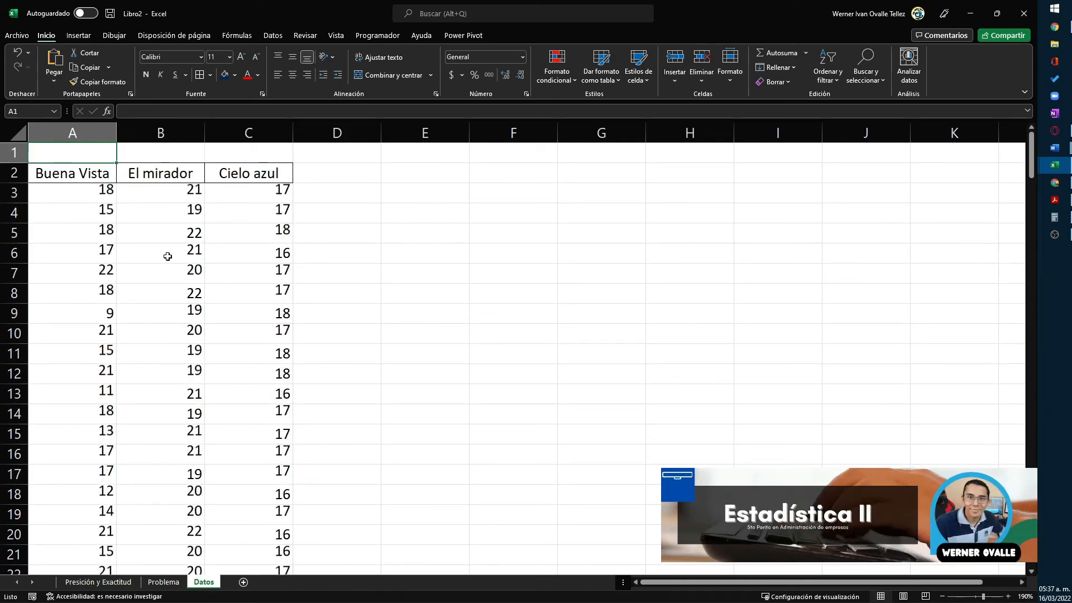
key(F9)
key(Down)
key(Down)
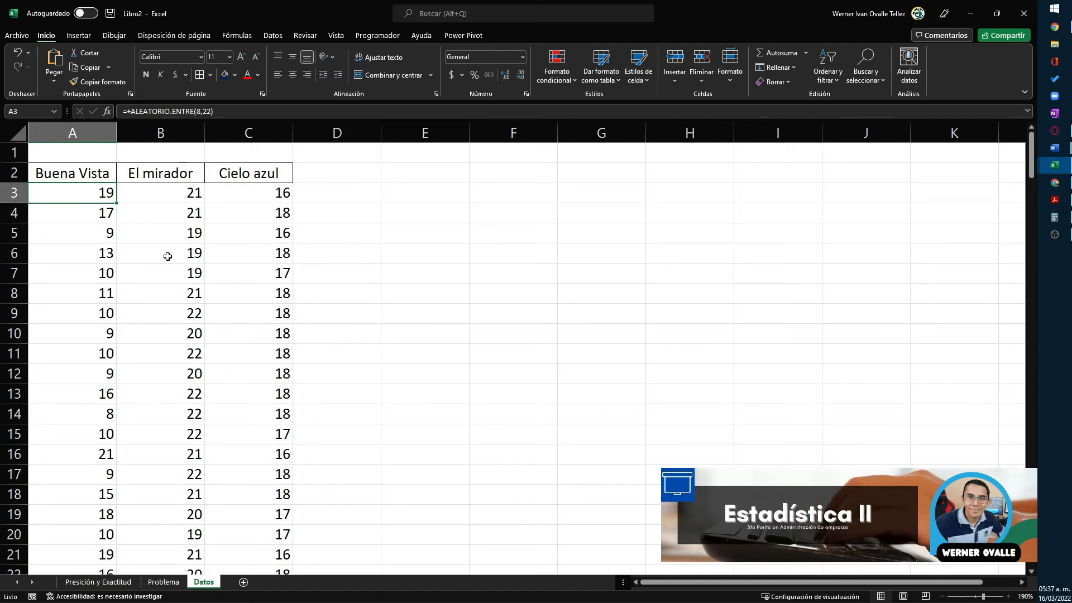
- Copy the waiting times of all three restaurants in A3:C192 of the Datos sheet
key(ctrl+Down)
key(ctrl+Down)
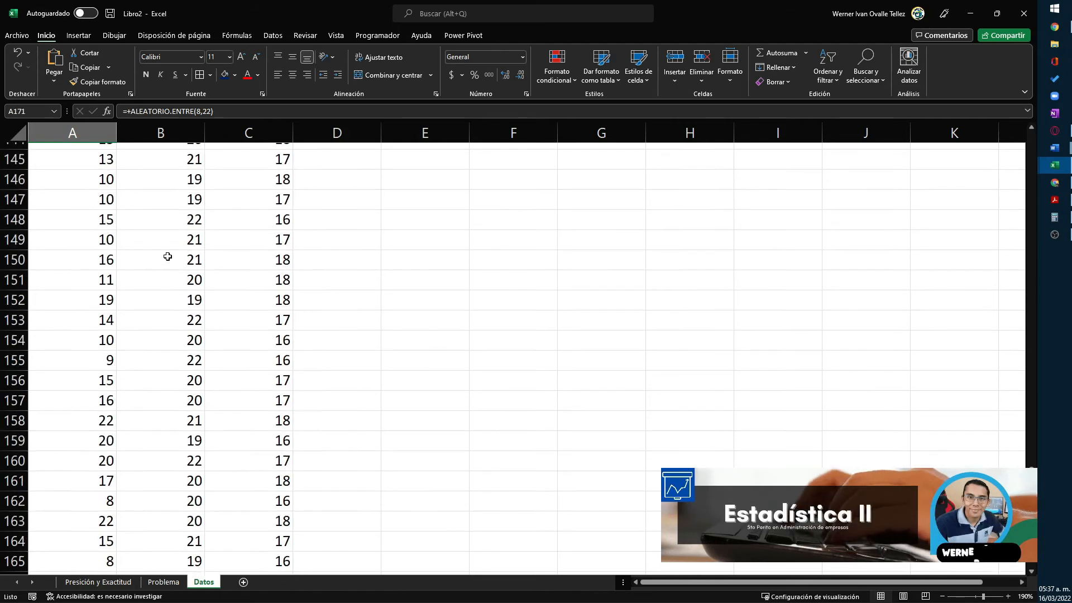
scroll(167, 256, down, 1)
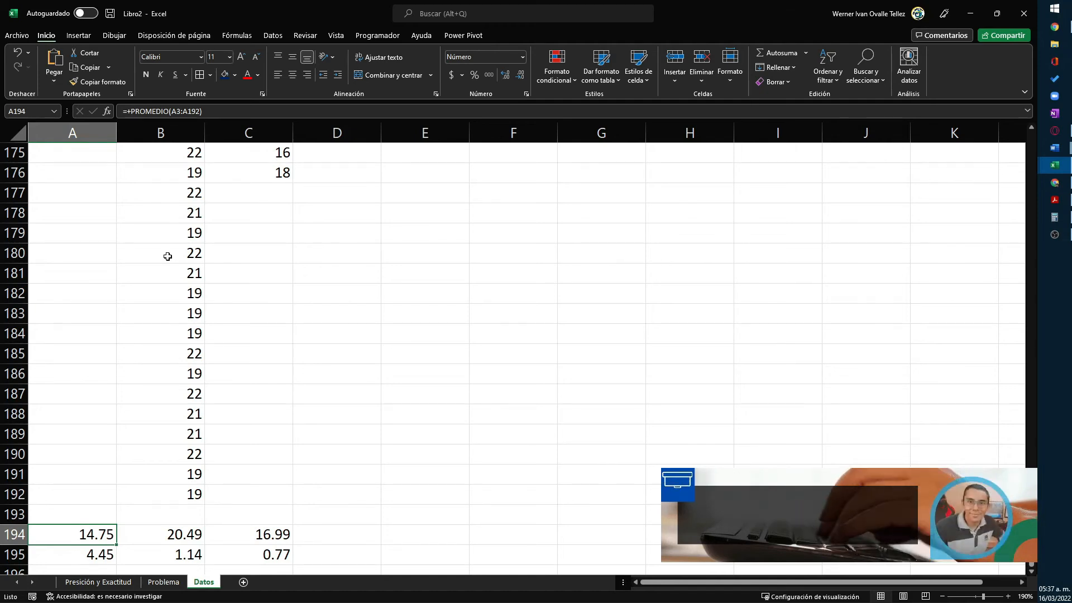
key(Up)
key(Up)
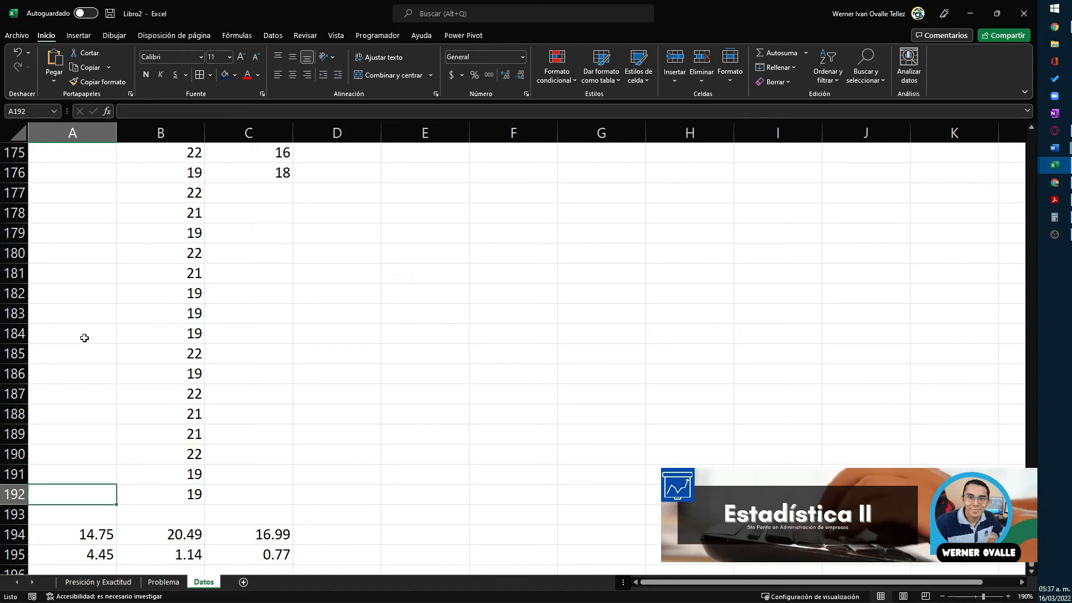
key(ctrl+shift+Up)
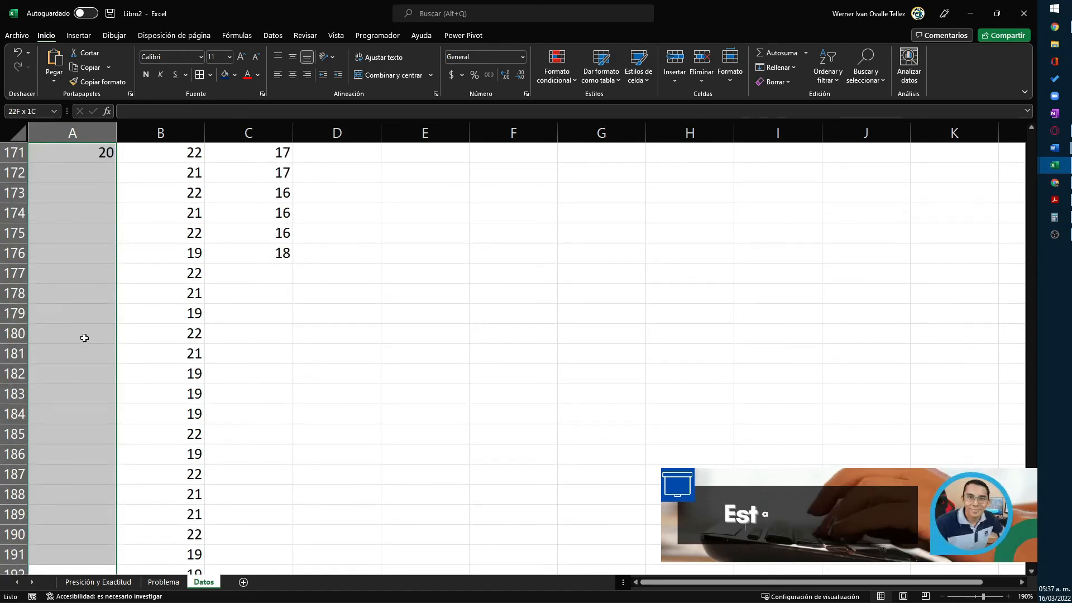
key(ctrl+shift+Up)
key(shift+Down)
key(shift+Right)
key(shift+Right)
key(ctrl+c)
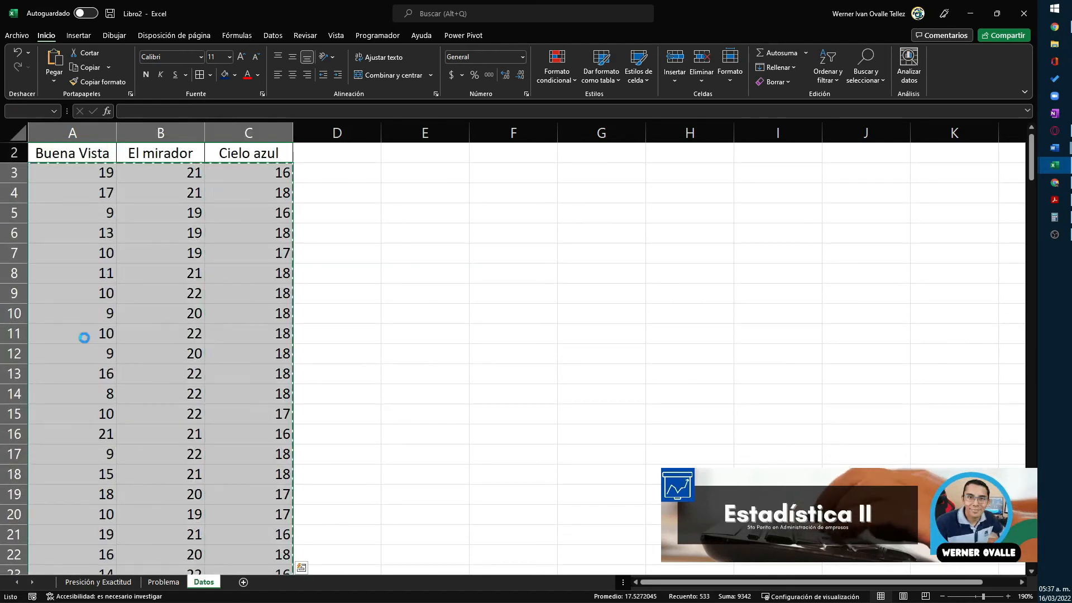
- Paste the copied waiting times over themselves from A3 as values only, replacing the random-number formulas
key(Left)
key(ctrl+Up)
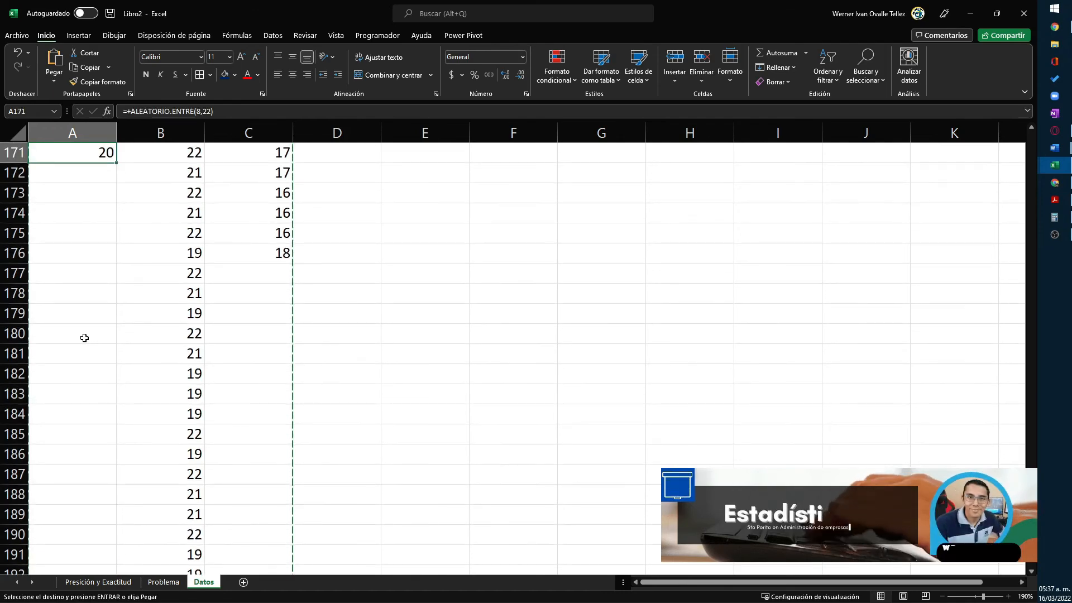
key(ctrl+Up)
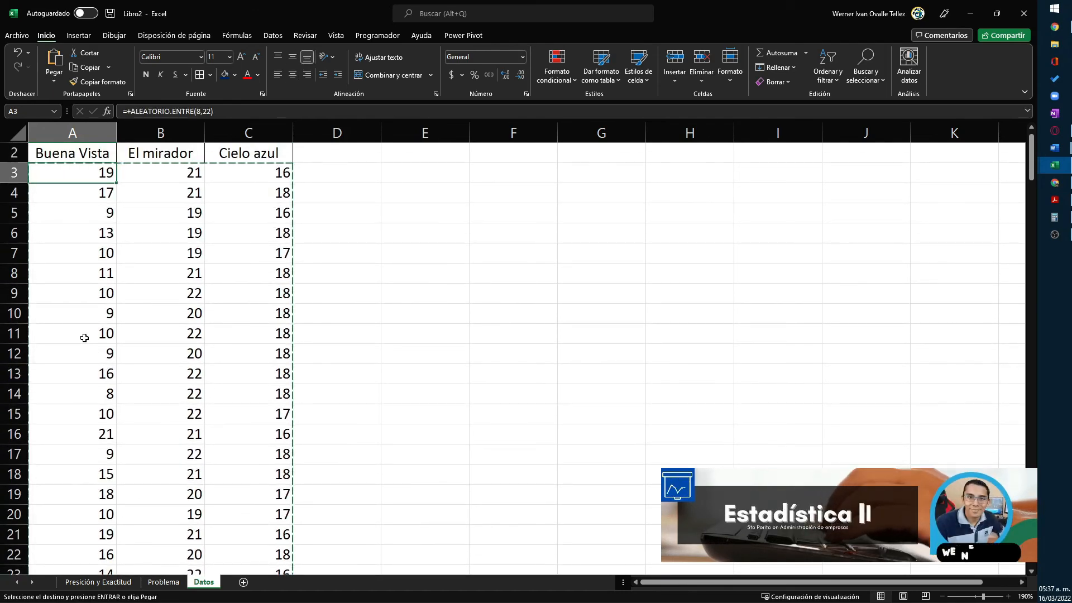
right_click(83, 174)
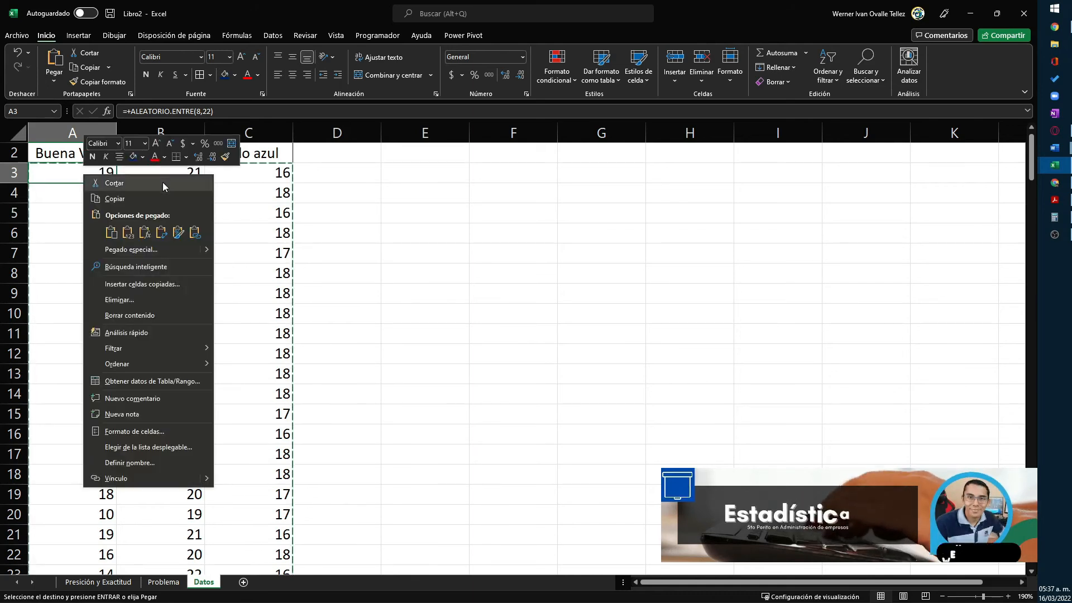
click(128, 232)
key(ctrl+z)
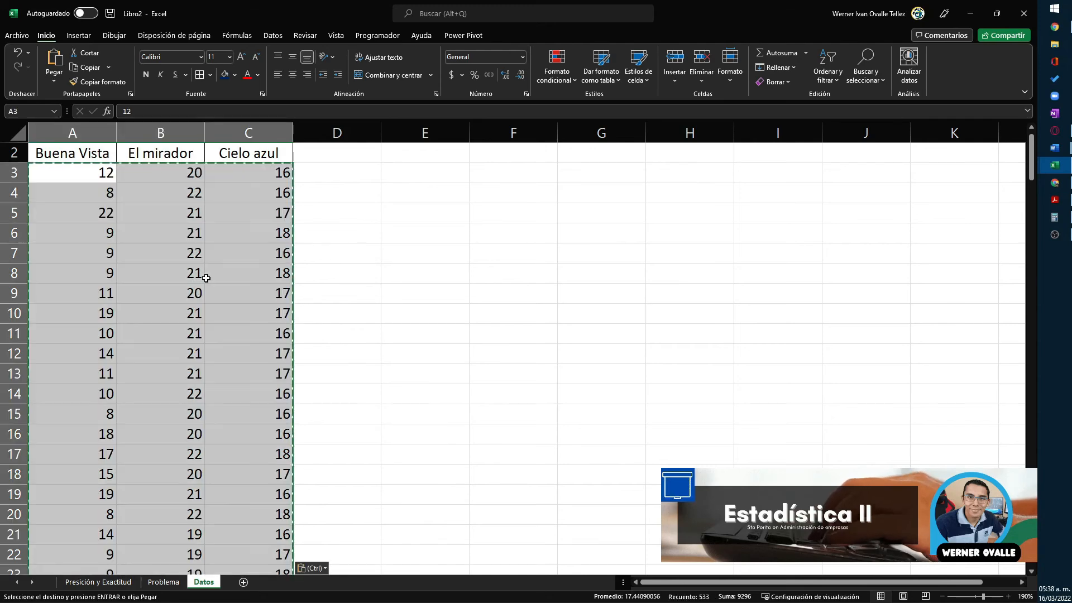
click(206, 277)
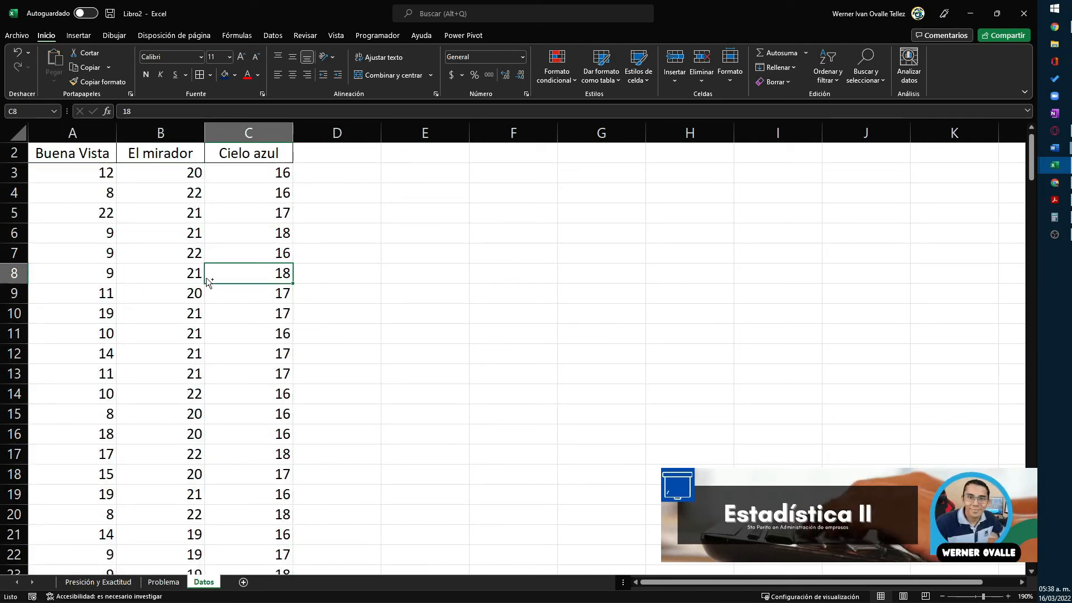
- Compare each restaurant's average time and standard deviation with its stipulated time in the Problema summary table
key(ctrl+Page_Up)
key(Left)
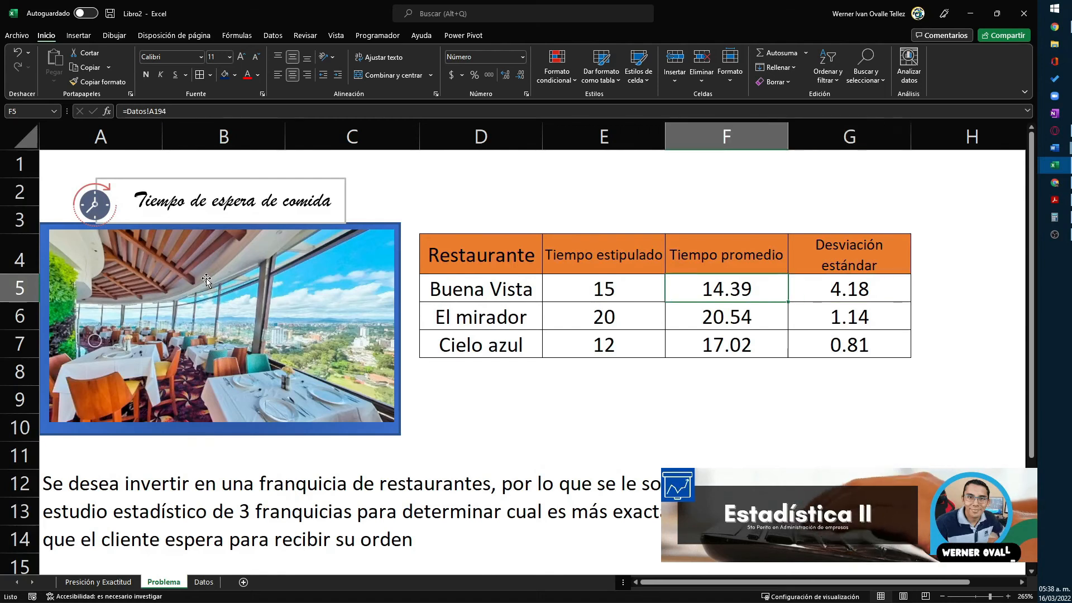
key(Left)
key(Right)
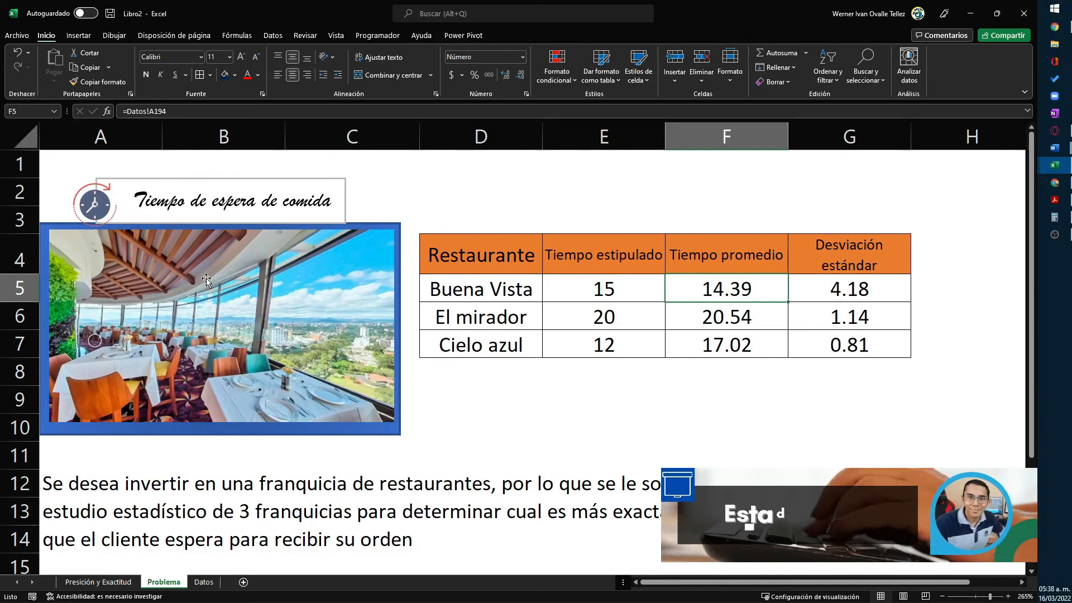
key(Right)
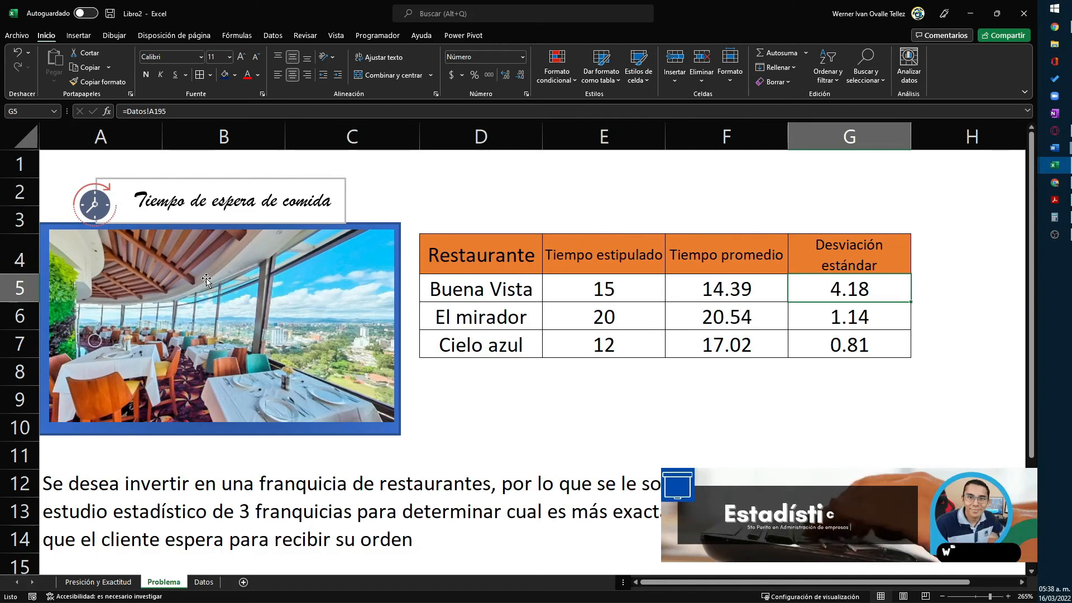
key(Left)
key(Down)
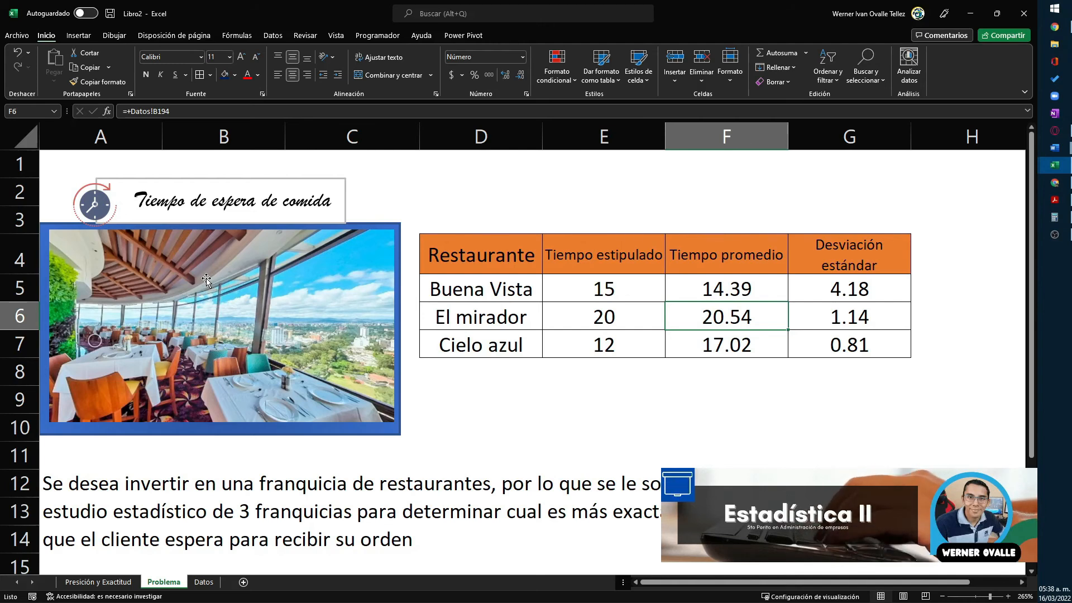
key(Right)
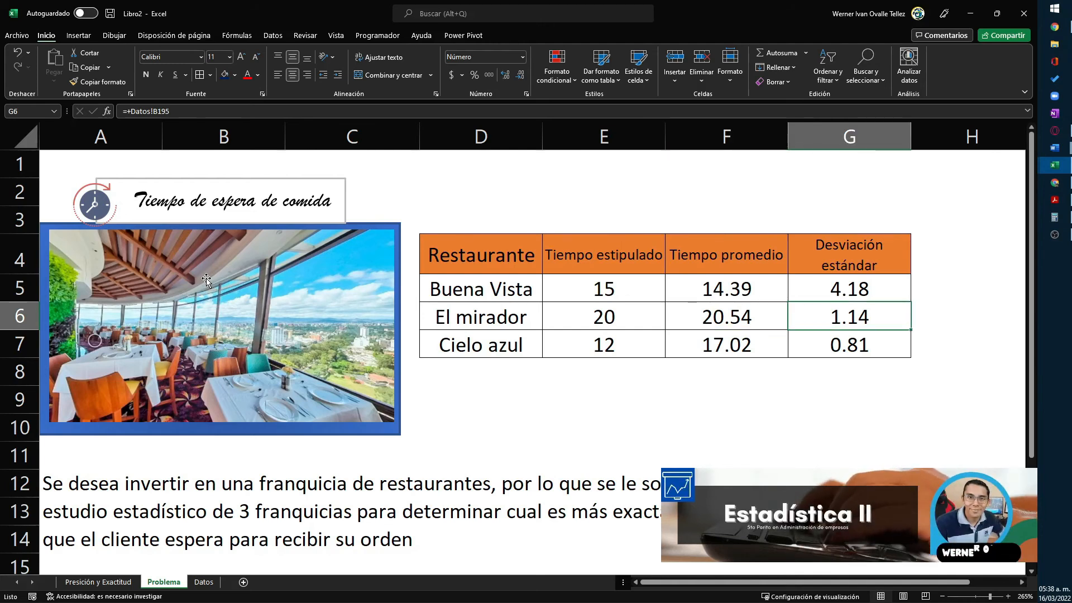
key(Down)
key(Left)
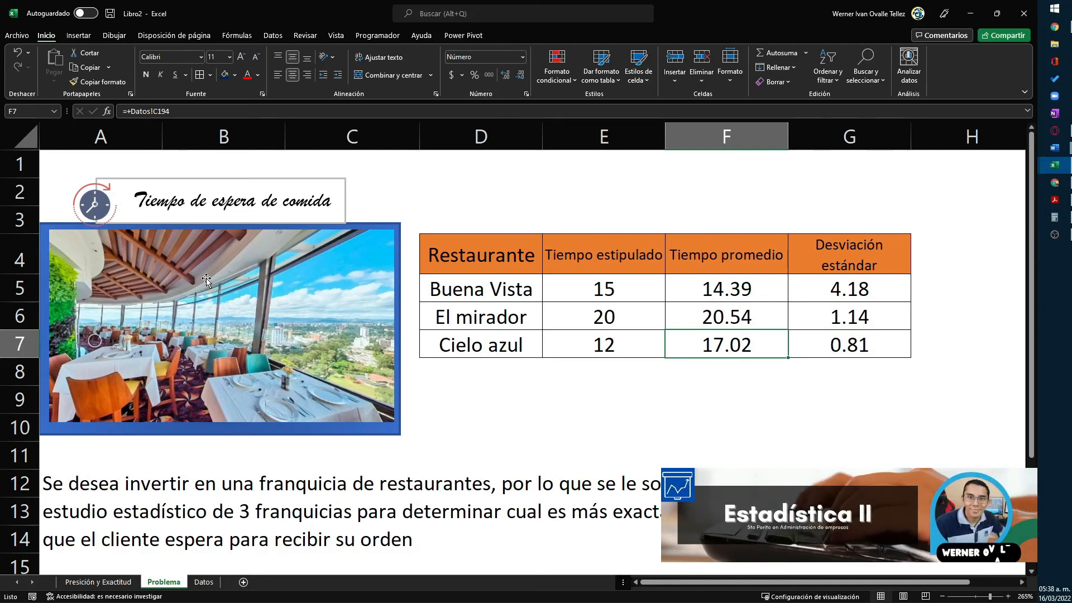
key(Right)
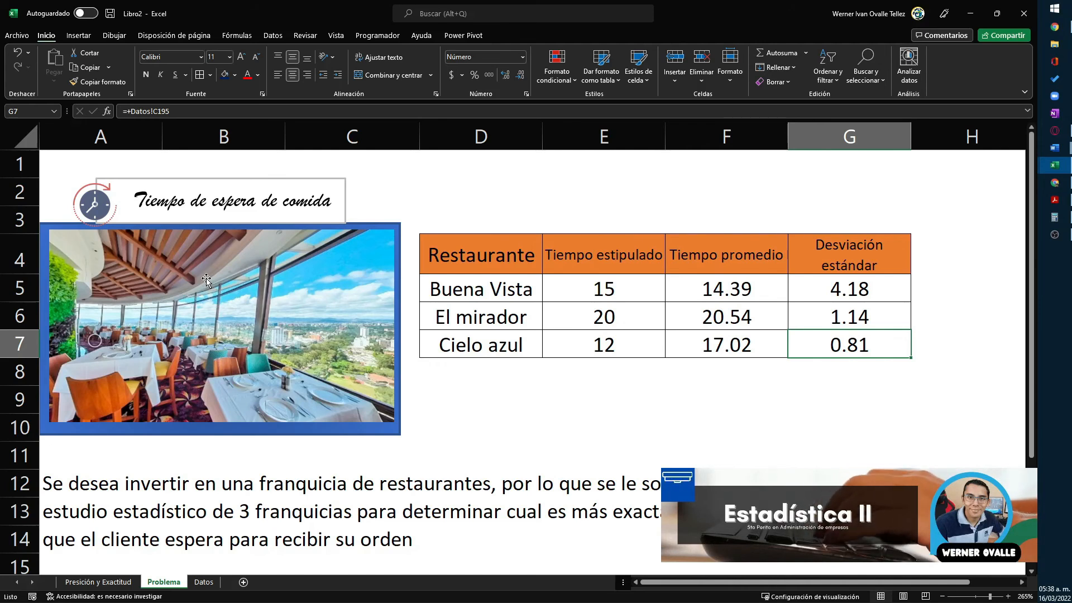
- Examine the standard deviations of El mirador and Buena Vista, together with Buena Vista's average time, against the problem statement on the Problema sheet
key(Up)
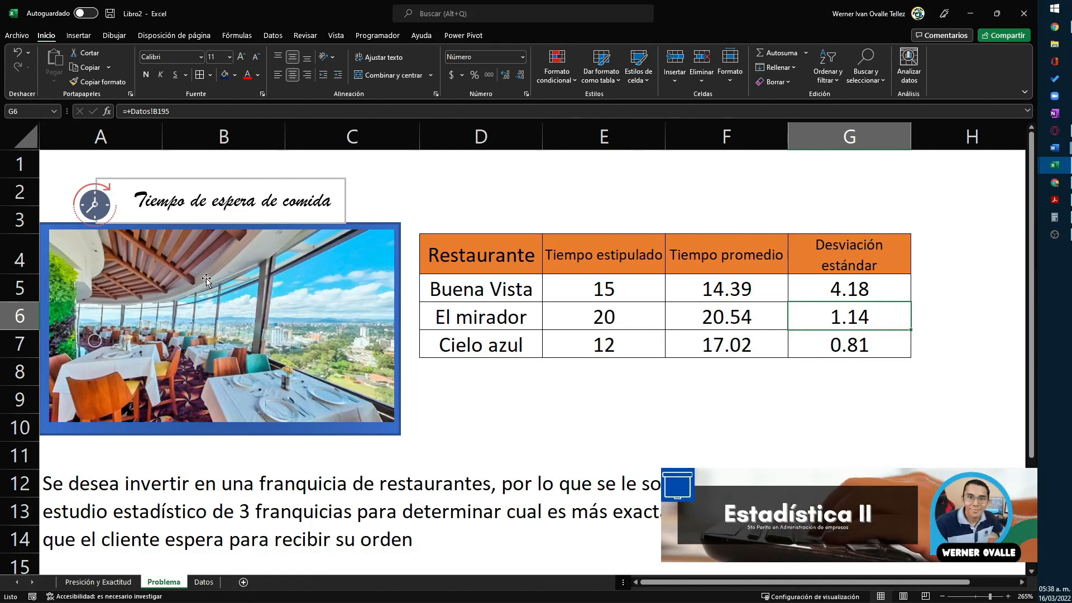
key(Left)
key(Up)
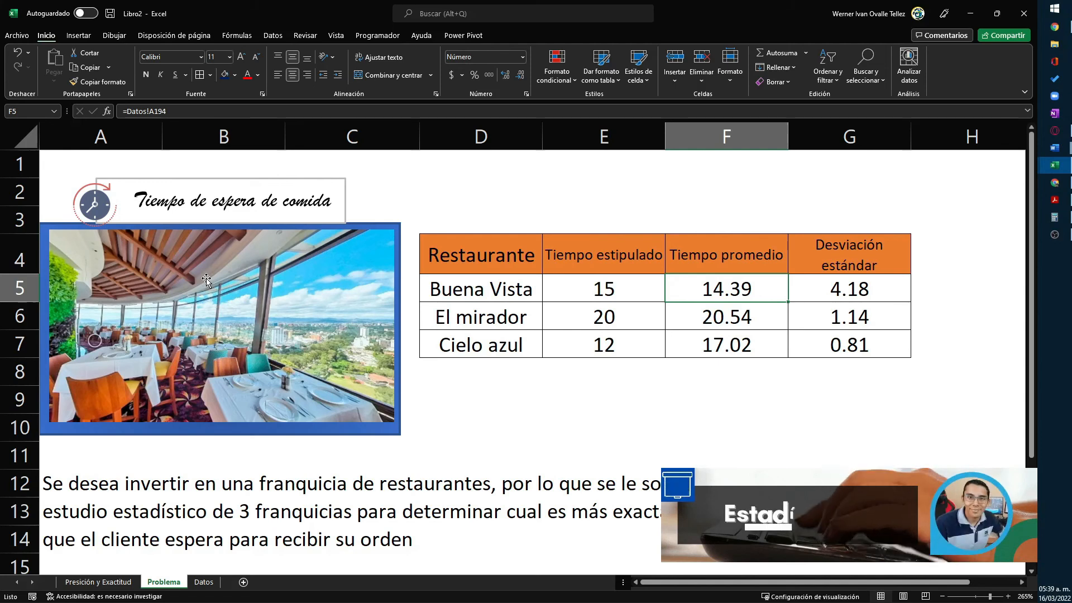
key(Right)
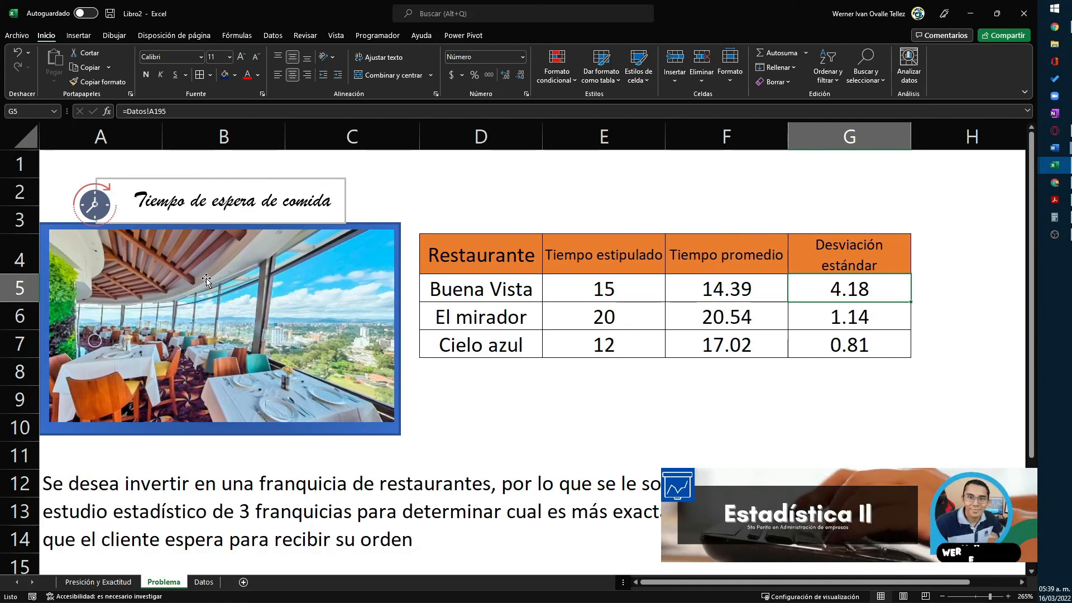
scroll(208, 280, down, 1)
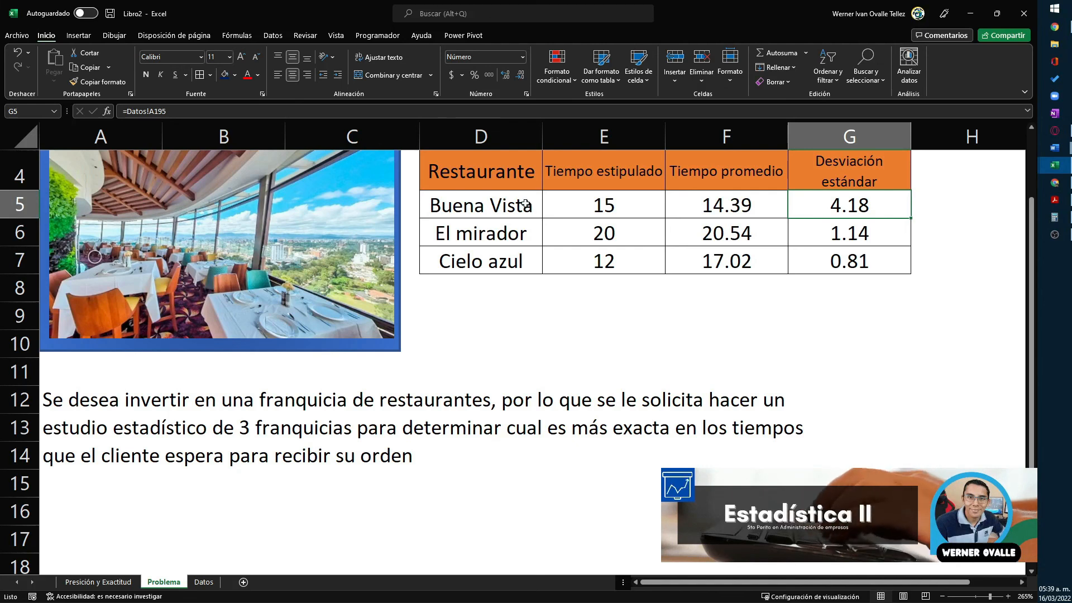
- Compare the stipulated and average waiting times of El mirador and Cielo azul in the summary table
click(537, 238)
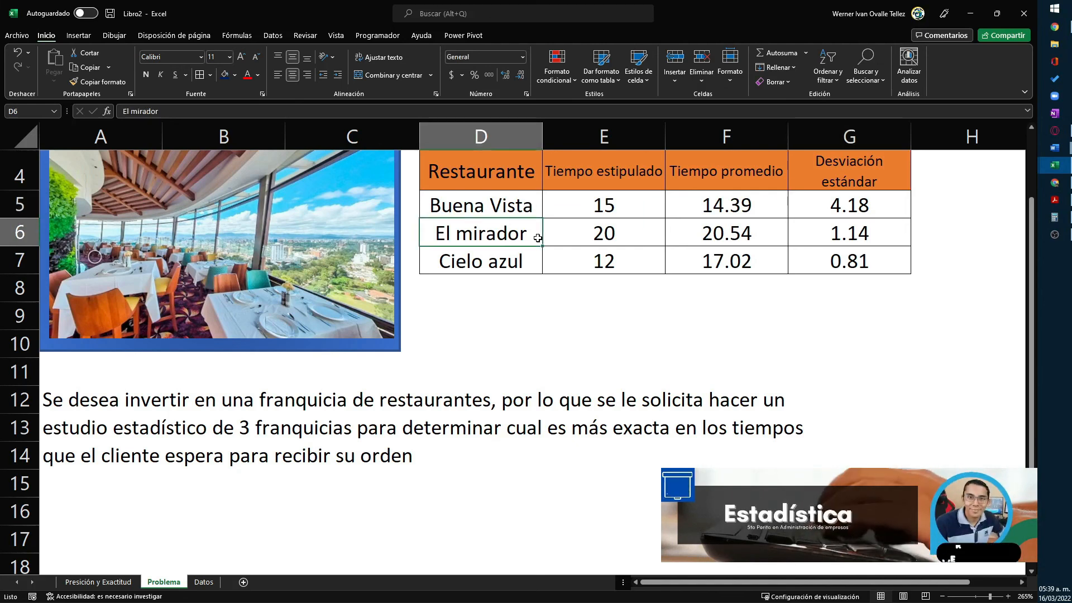
key(Right)
key(Right)
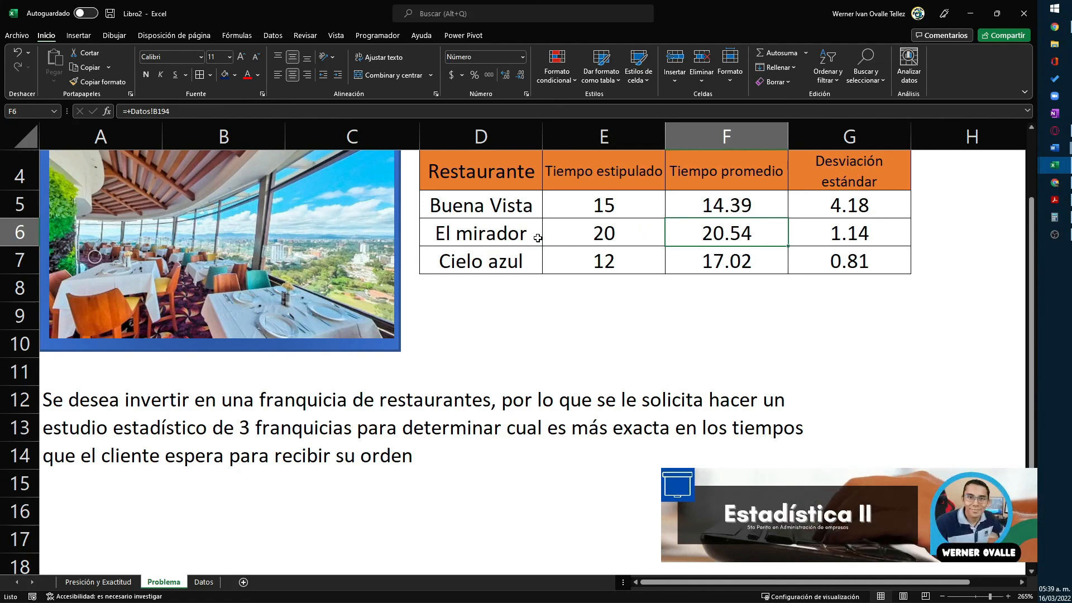
key(Down)
key(Left)
key(Left)
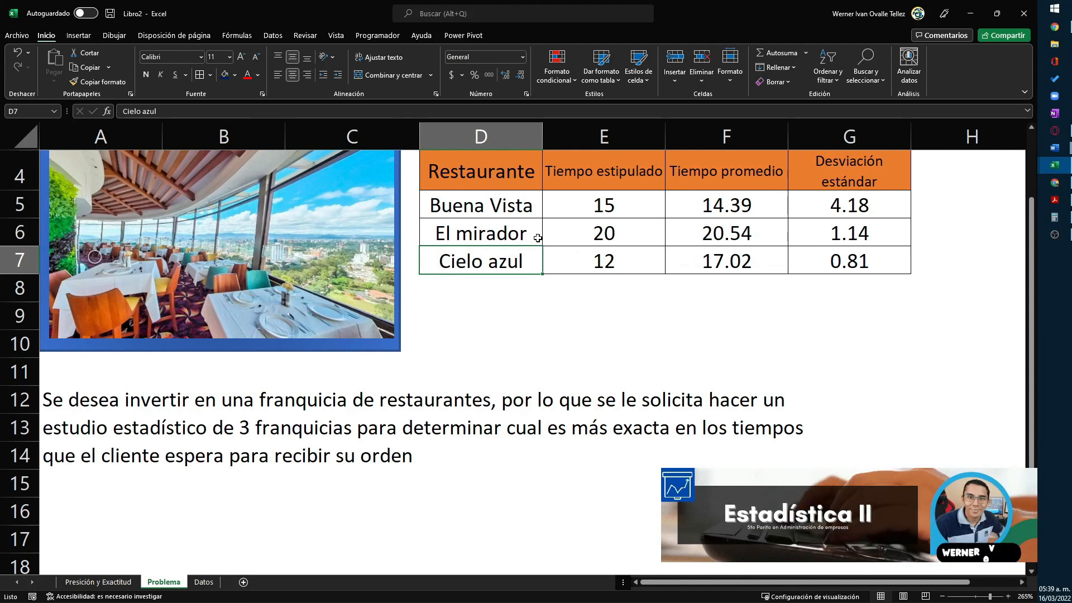
key(Right)
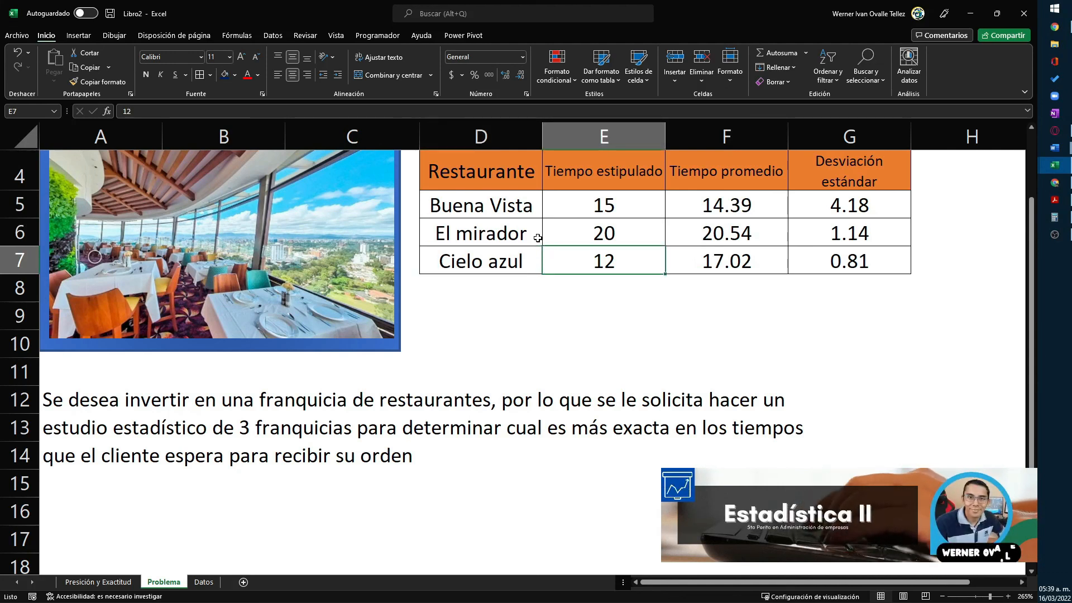
key(Right)
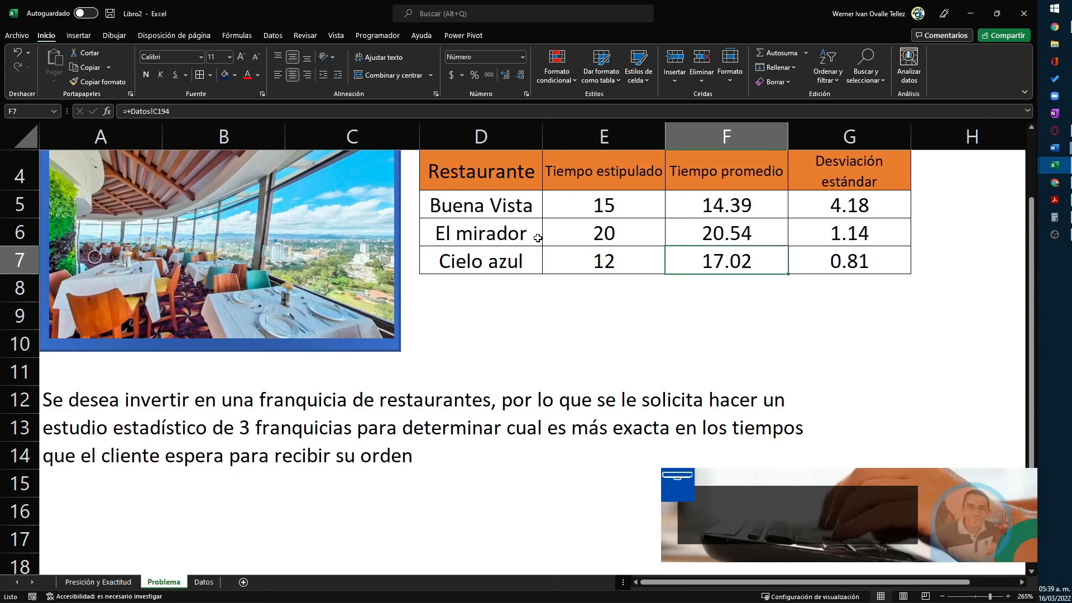
- Review Buena Vista's stipulated time, average time and standard deviation in row 5 of the summary table
key(Left)
key(Up)
key(Up)
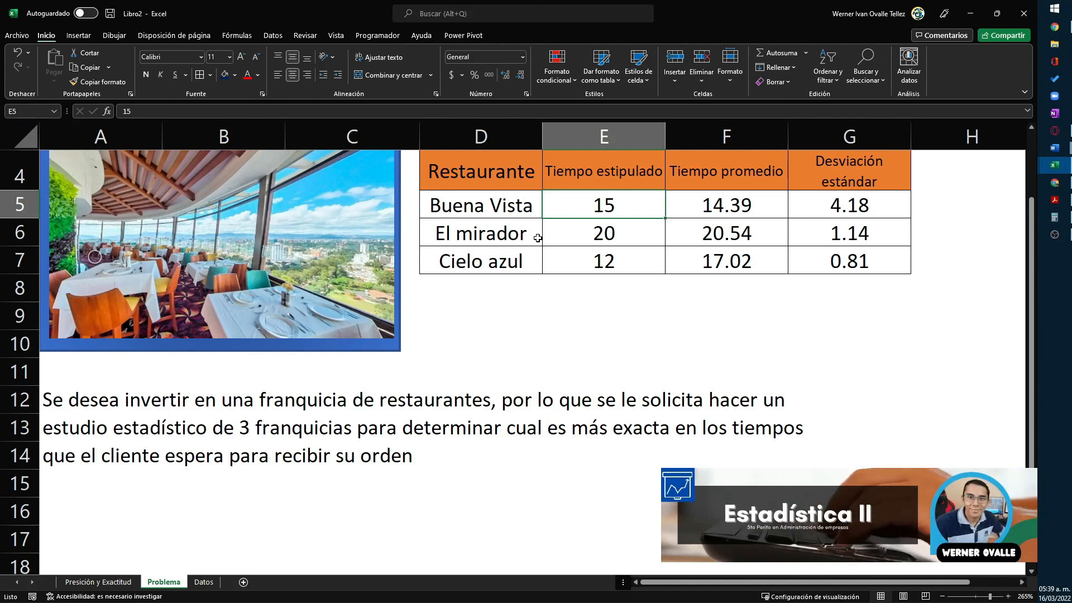
key(Right)
key(Right)
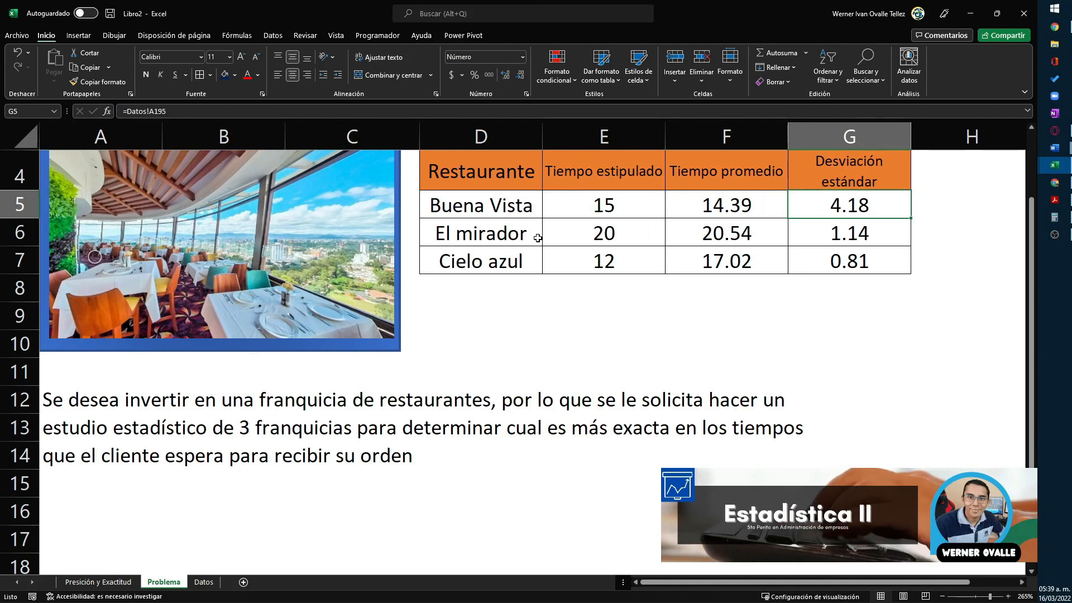
scroll(538, 238, up, 1)
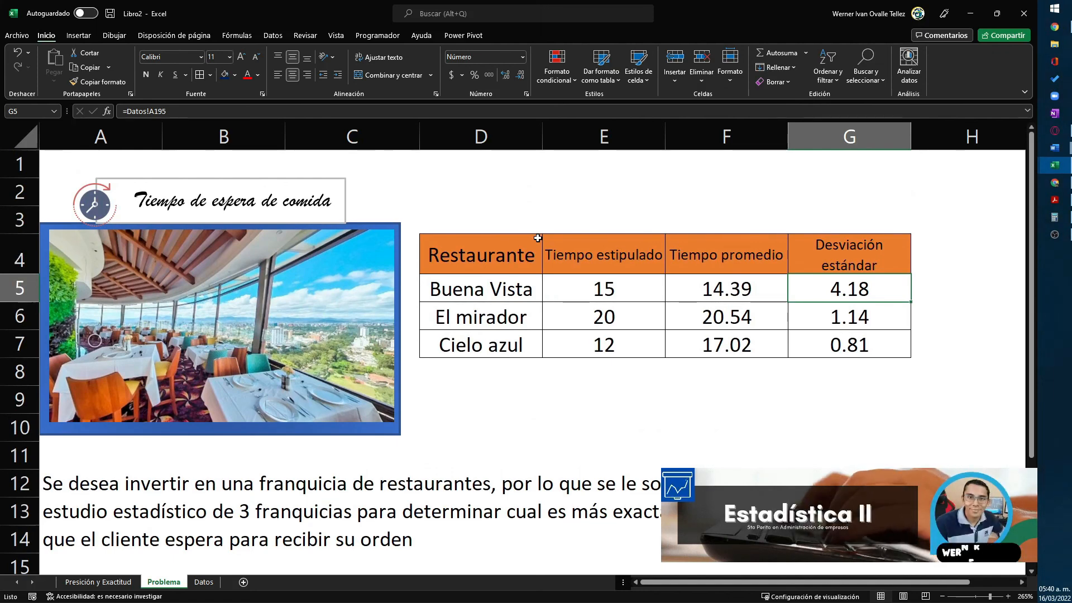
- Consult the precision and accuracy diagram on the Presición y Exactitud sheet and return to the waiting times on the Datos sheet
key(ctrl+Page_Up)
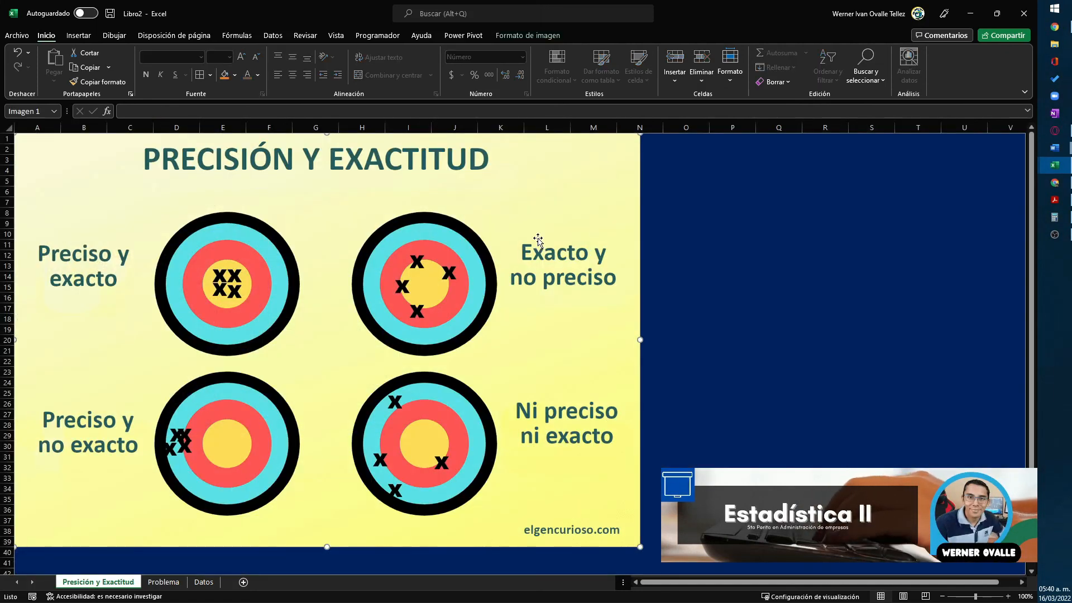
key(ctrl+Page_Down)
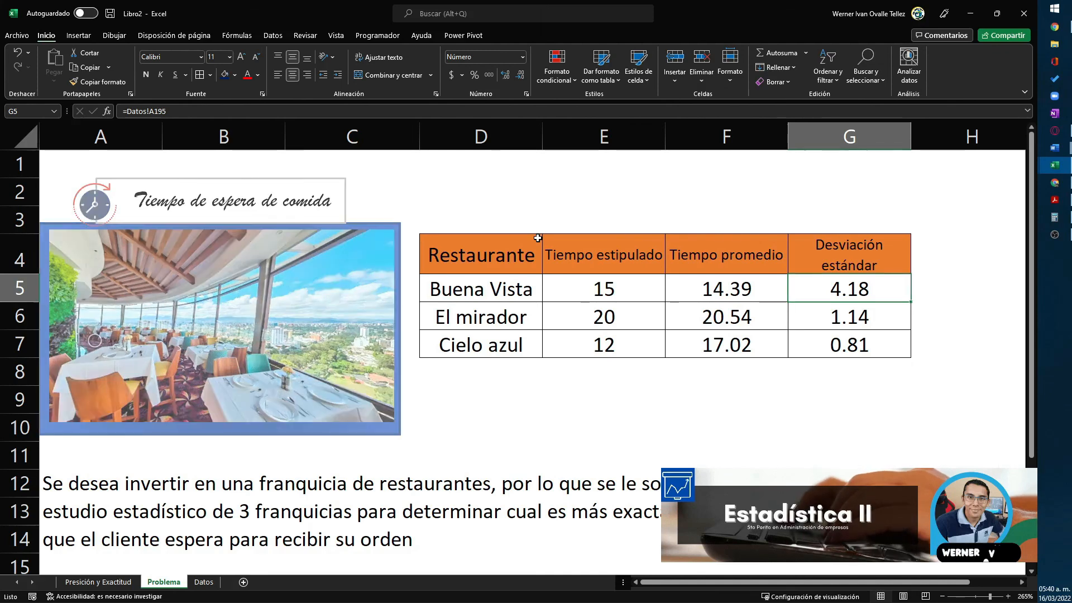
key(ctrl+Page_Down)
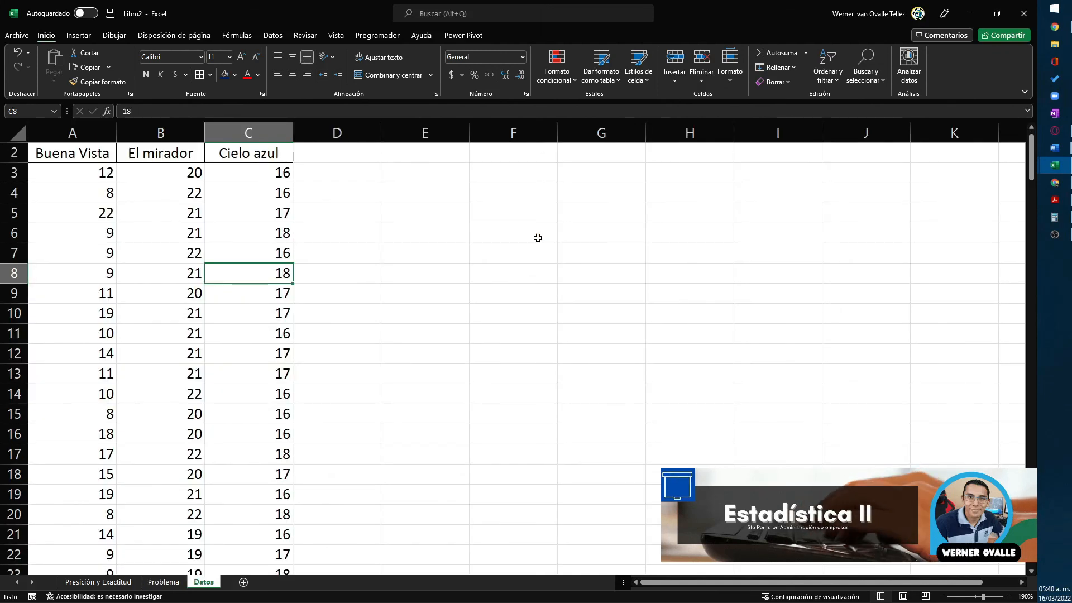